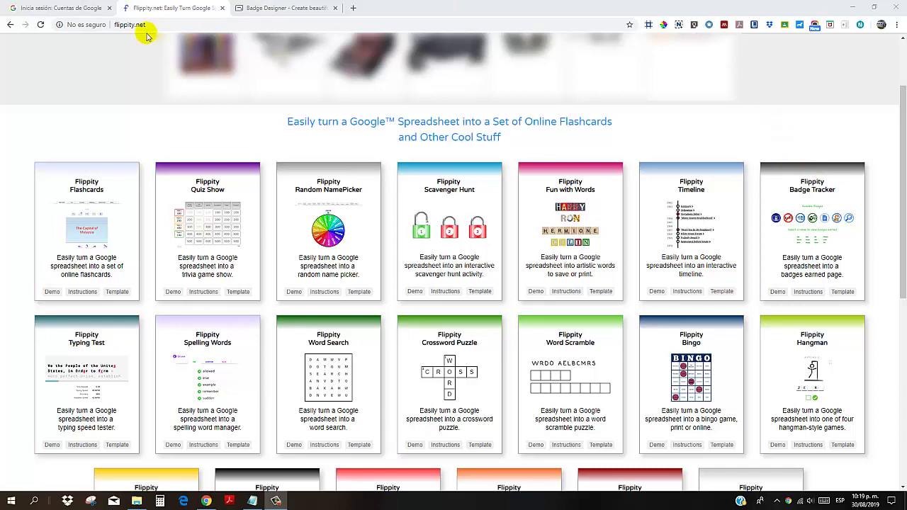
Sign in with the teacher account's password, then open Google Drive's 'Mi unidad' from the apps grid
left_click(69, 8)
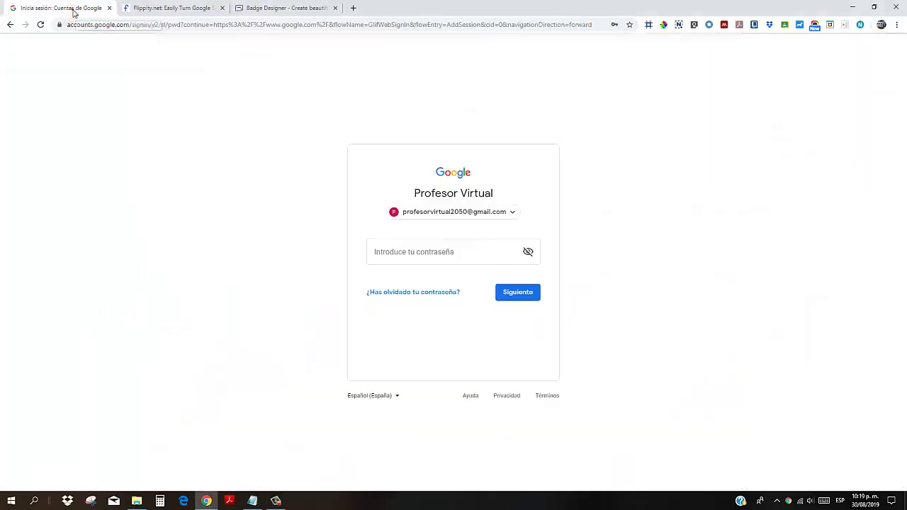
left_click(449, 258)
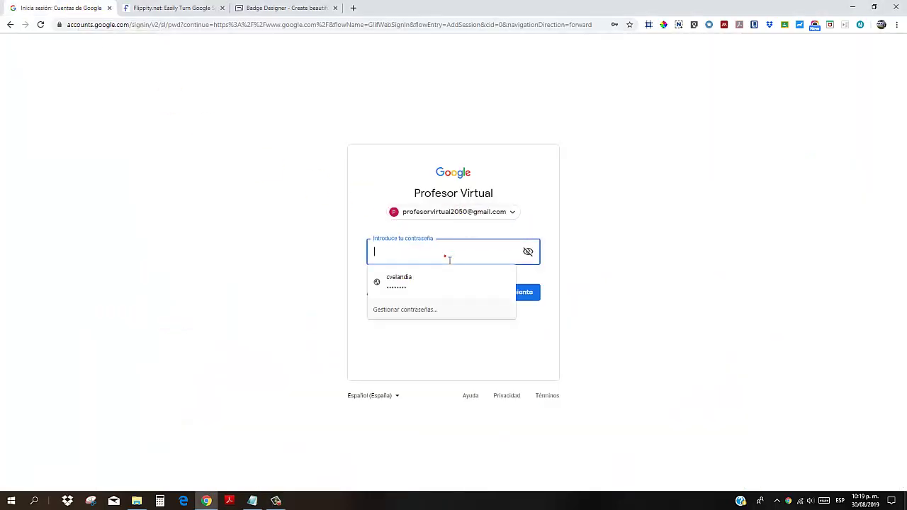
type("p")
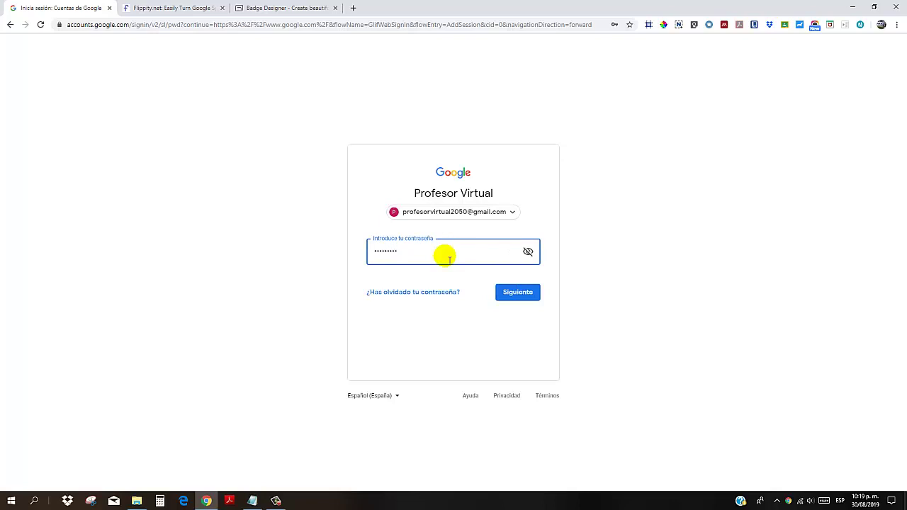
key("Return")
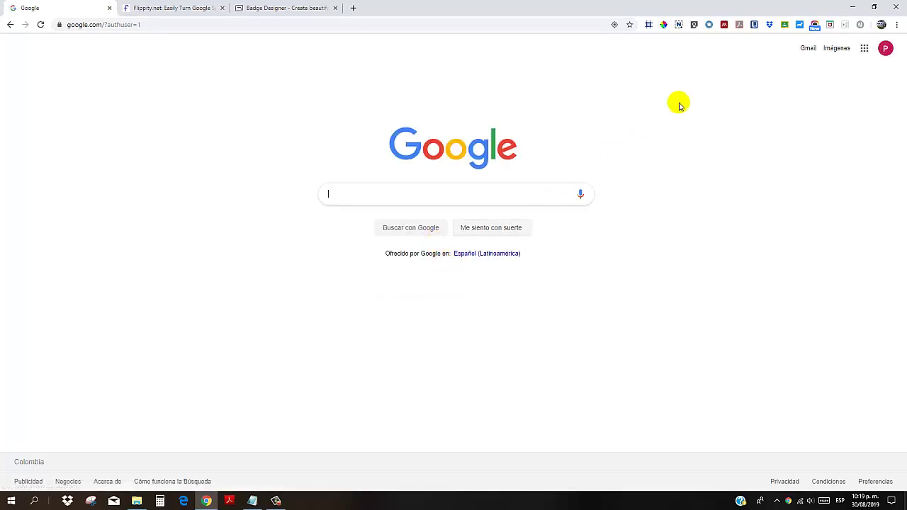
left_click(867, 50)
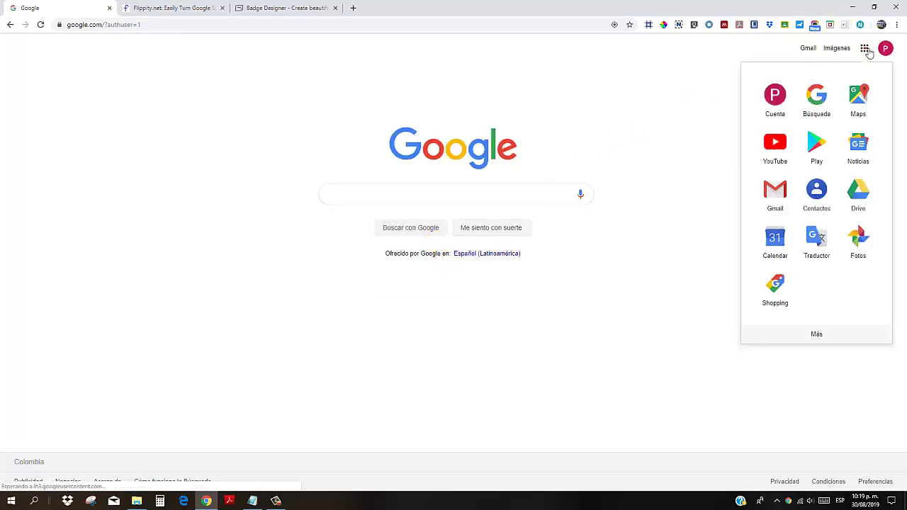
left_click(869, 206)
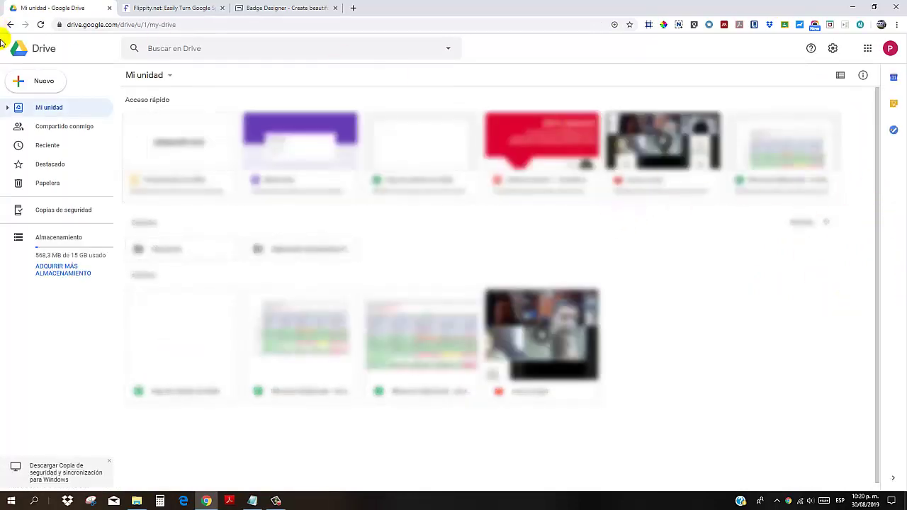
Create a blank 'Hoja de cálculo sin título' via Nuevo > Hojas de cálculo de Google
left_click(47, 83)
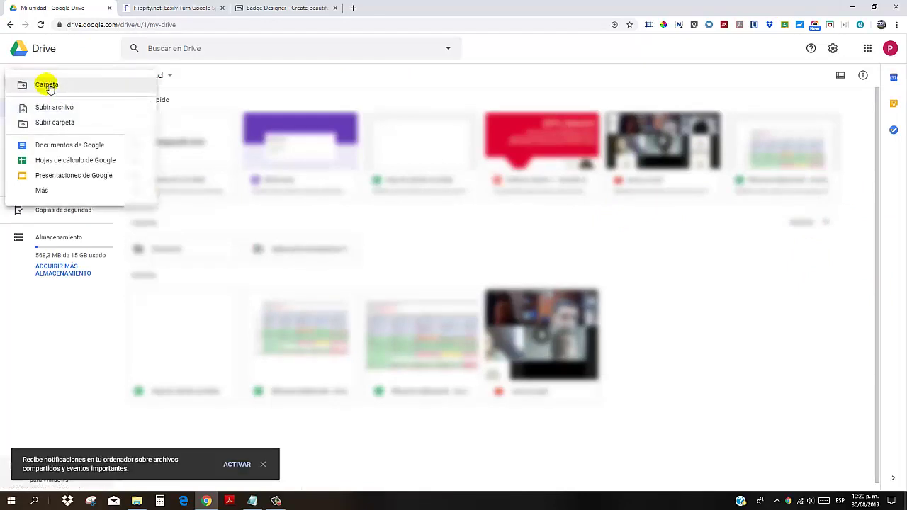
left_click(53, 159)
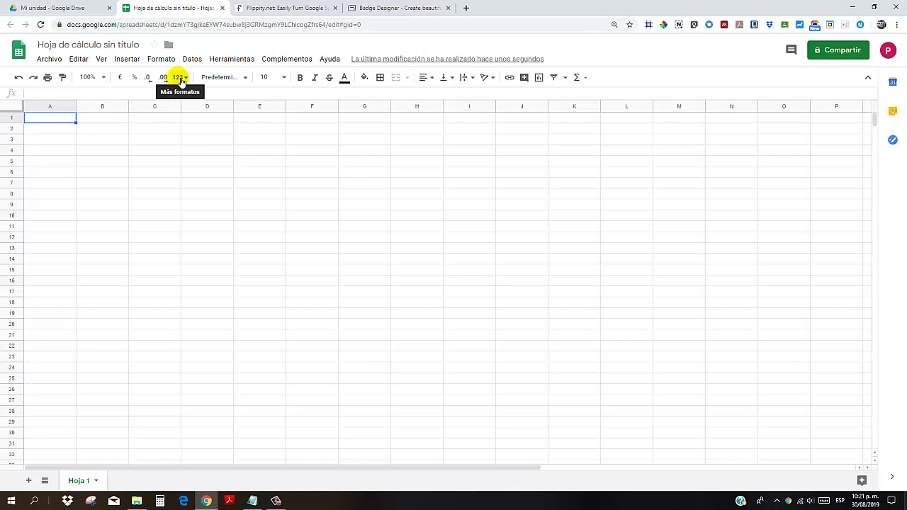
Search the add-on catalogue for 'flippity' and install the Flippity add-on for free
left_click(281, 62)
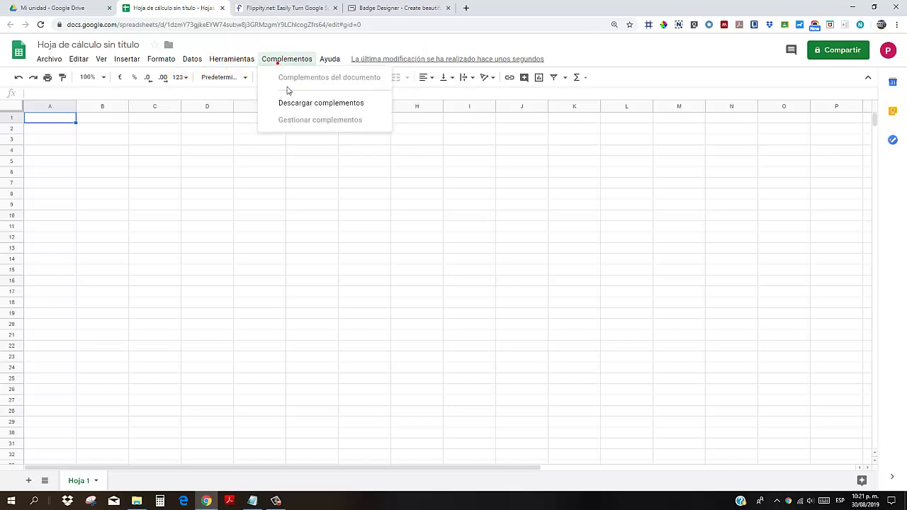
left_click(298, 107)
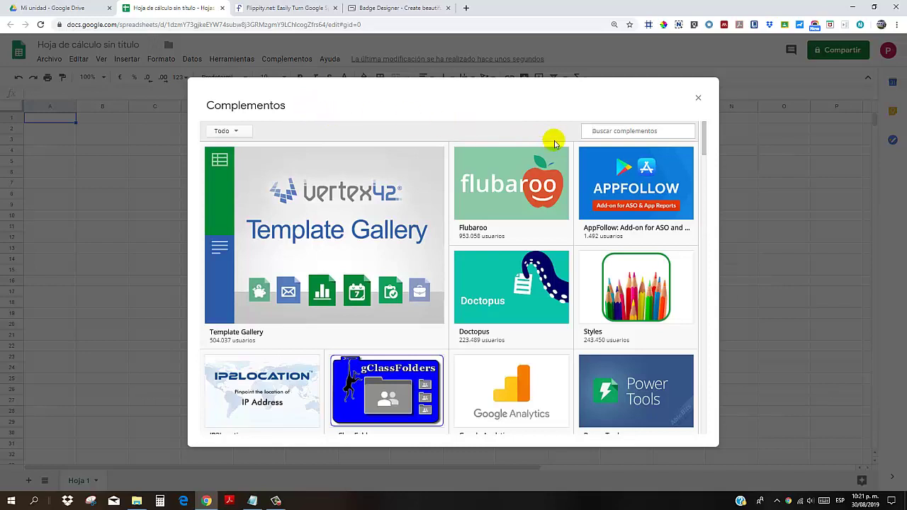
left_click(600, 133)
type("flippity")
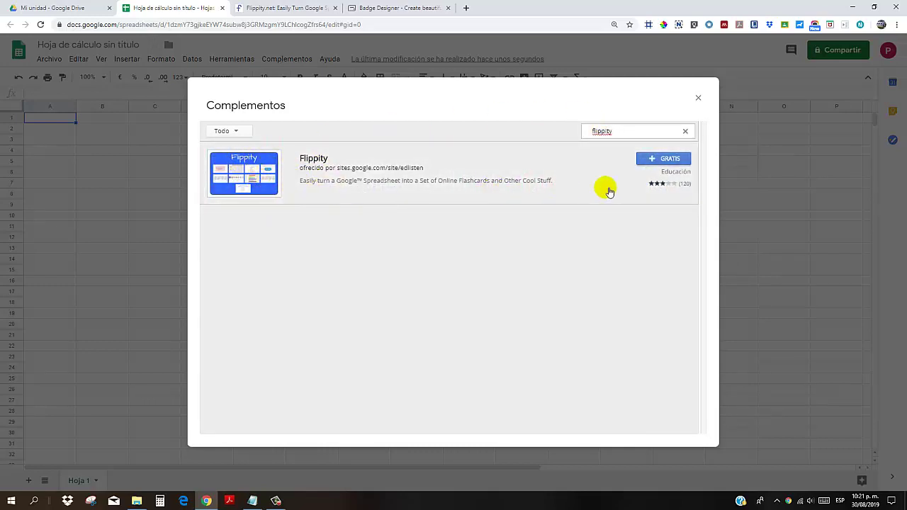
left_click(664, 158)
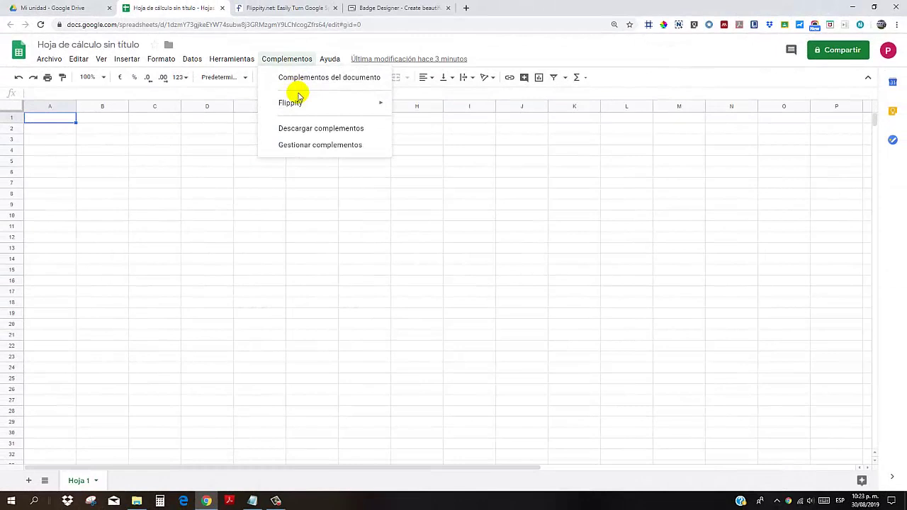
mouse_move(305, 111)
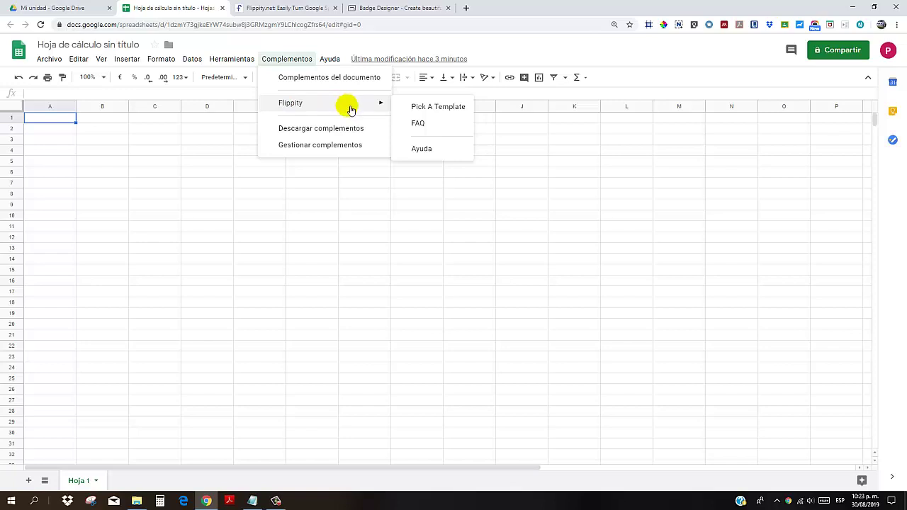
In Flippity's Pick A Template carousel, choose Badge Tracker and build it
left_click(431, 108)
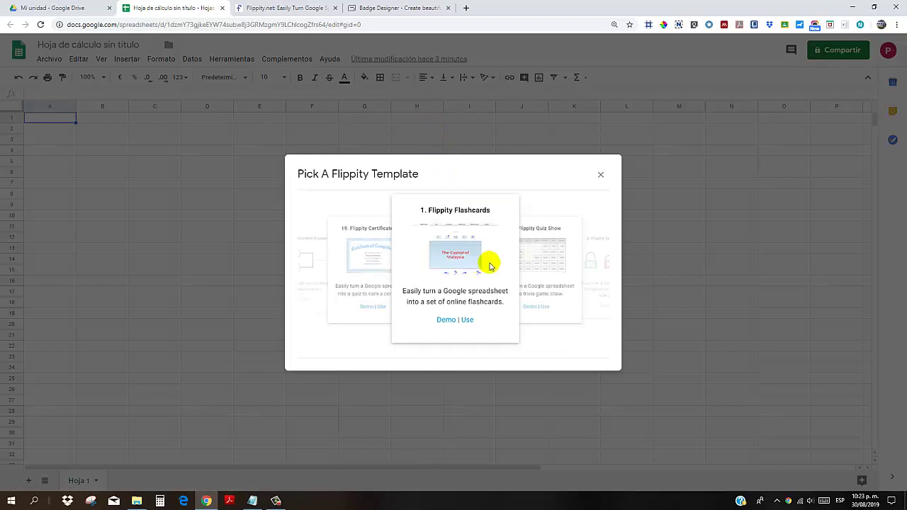
left_click(560, 267)
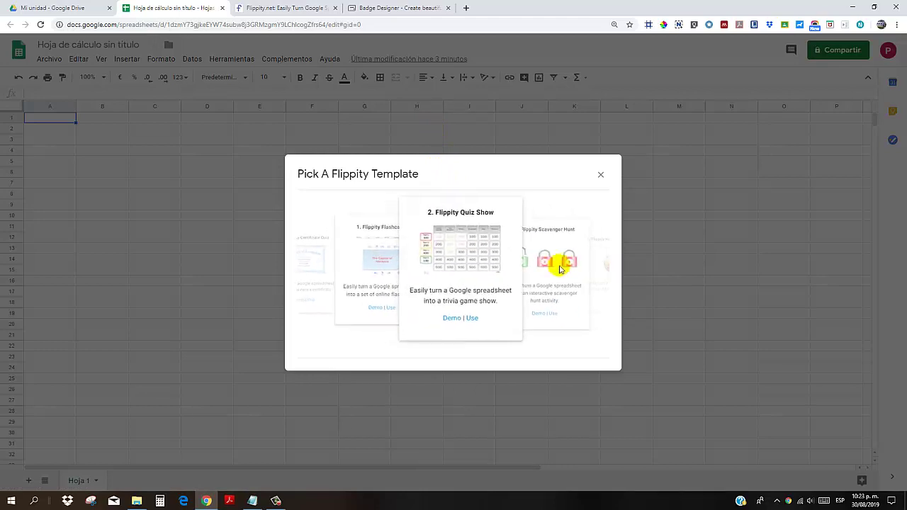
left_click(552, 268)
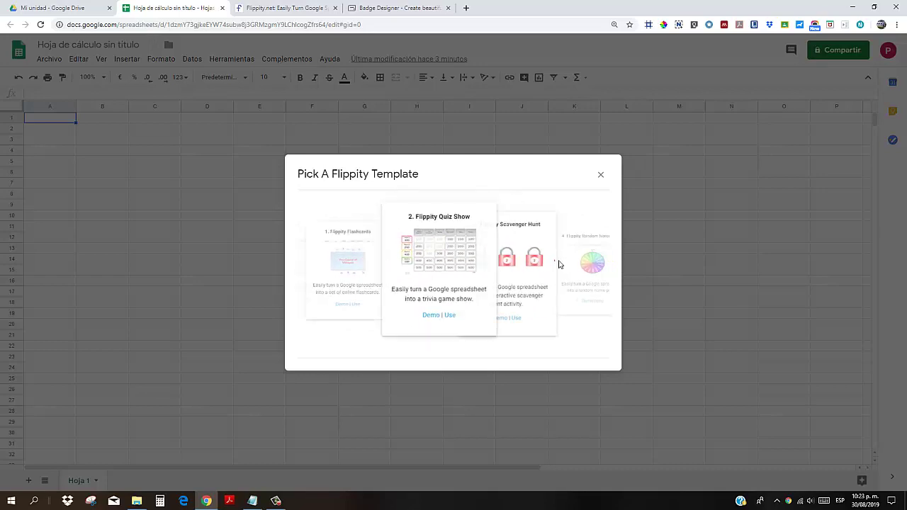
left_click(562, 262)
left_click(561, 265)
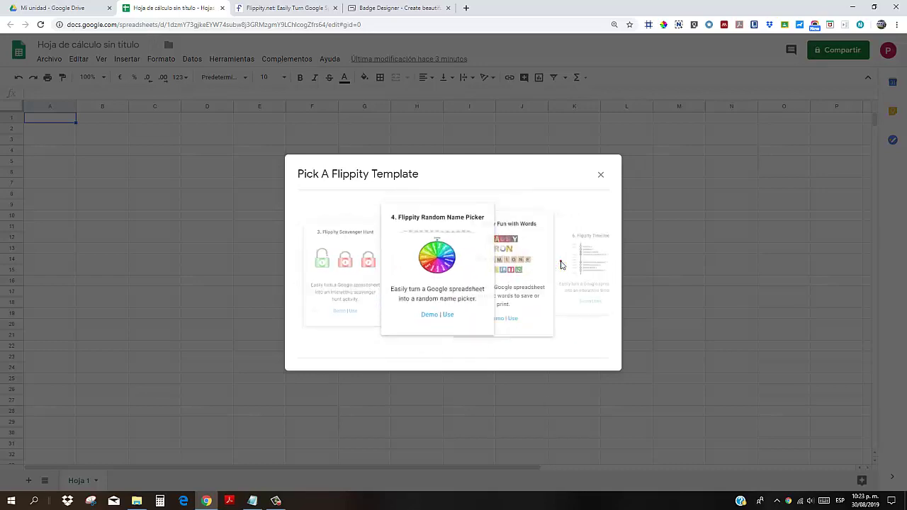
left_click(561, 264)
left_click(561, 264)
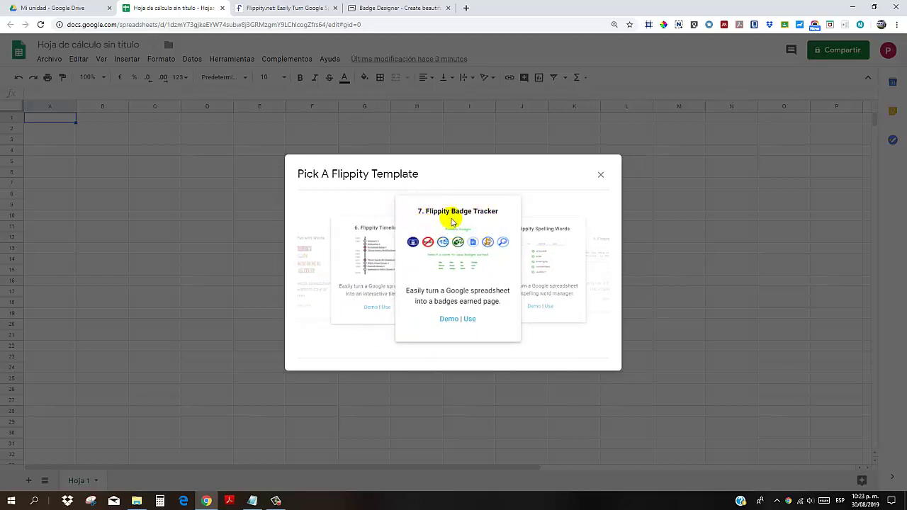
left_click(470, 320)
left_click(282, 8)
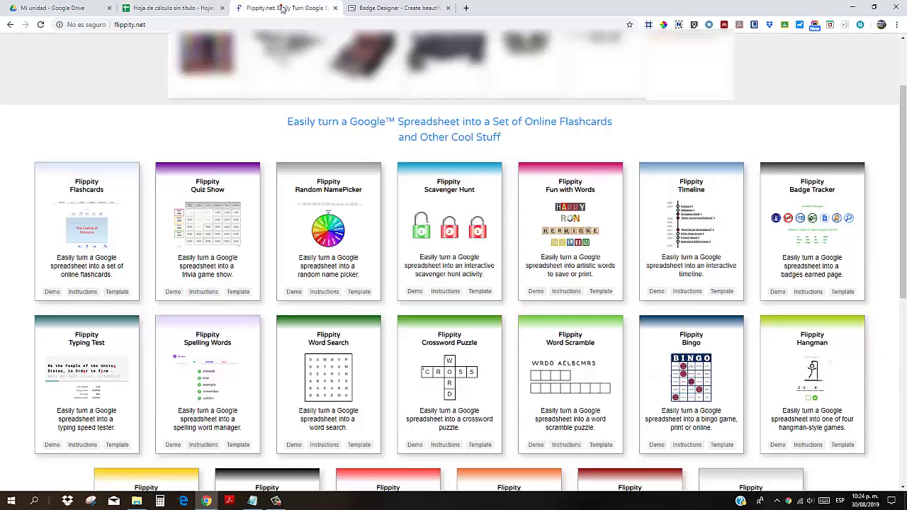
Open the Badge Tracker demo and view the badges earned by Linus, Ada and Alan
left_click(778, 292)
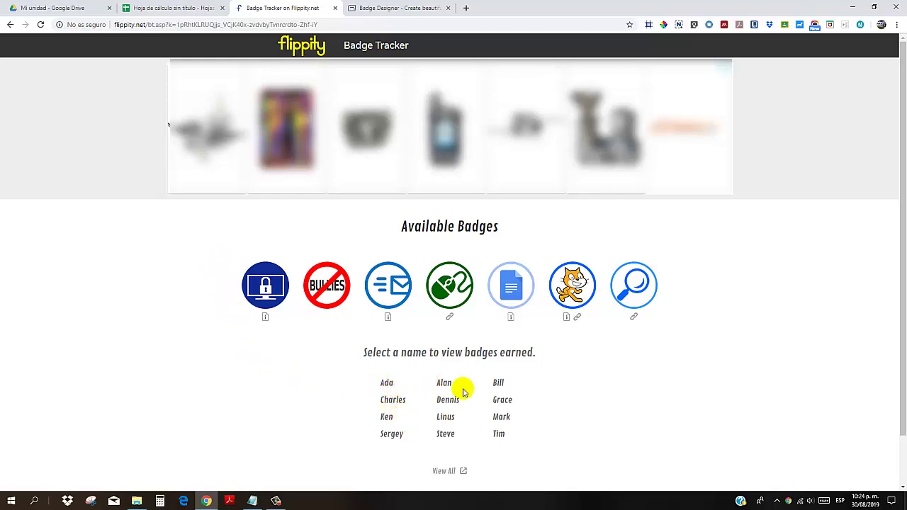
left_click(445, 418)
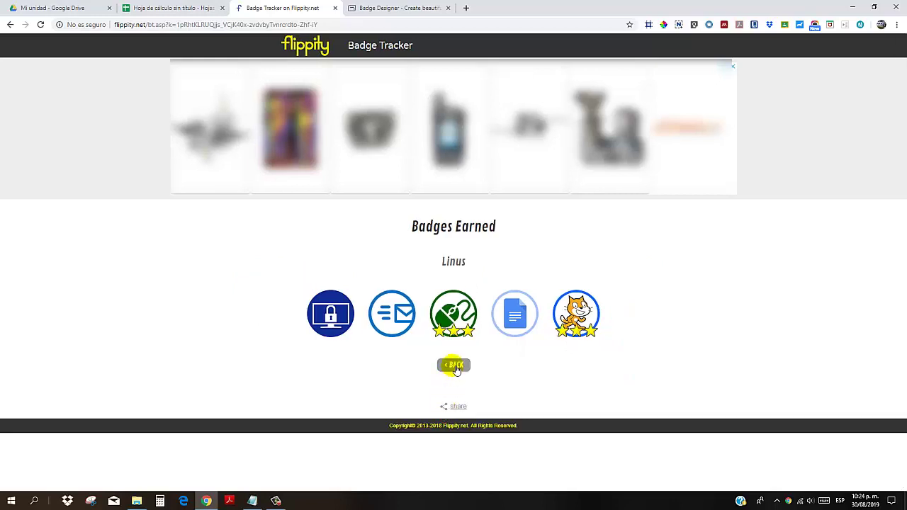
left_click_drag(446, 264, 470, 264)
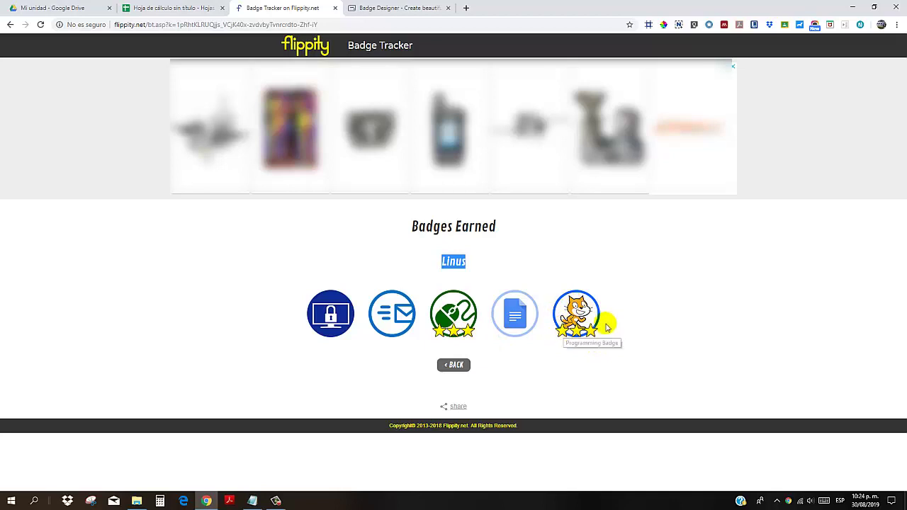
left_click(454, 367)
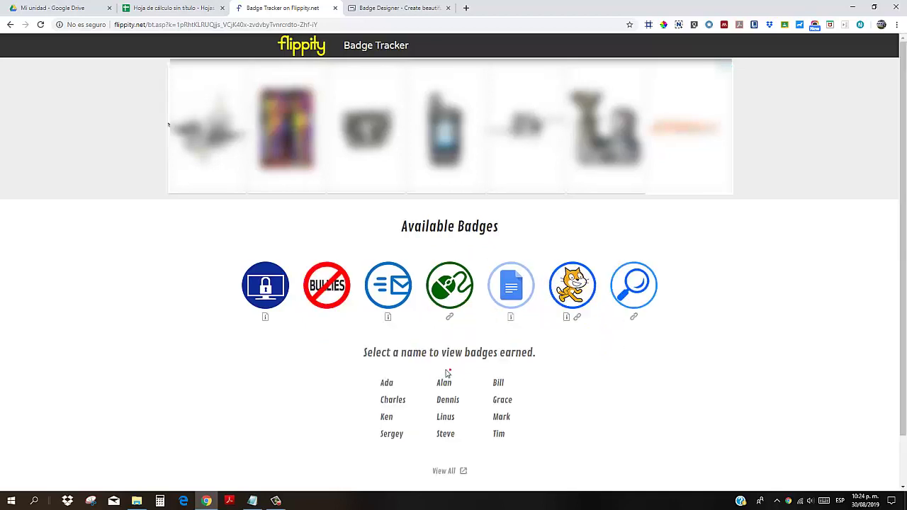
left_click(388, 385)
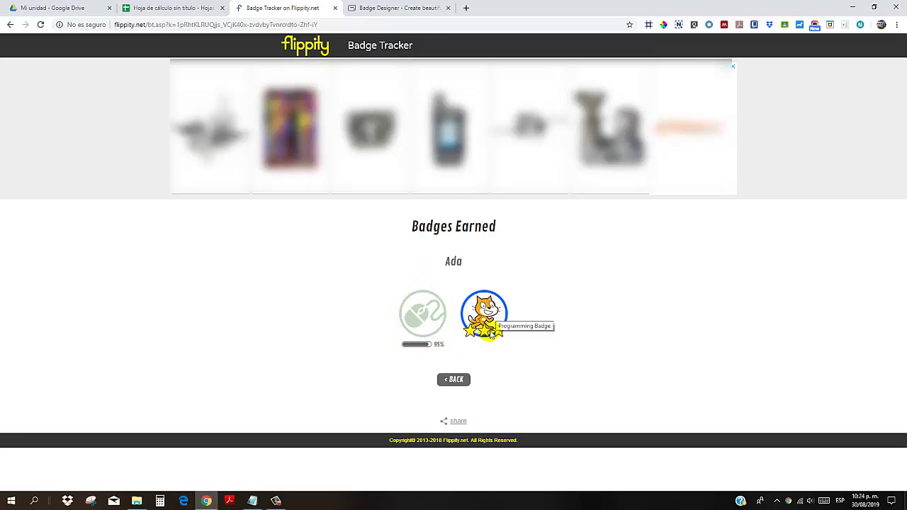
left_click(453, 380)
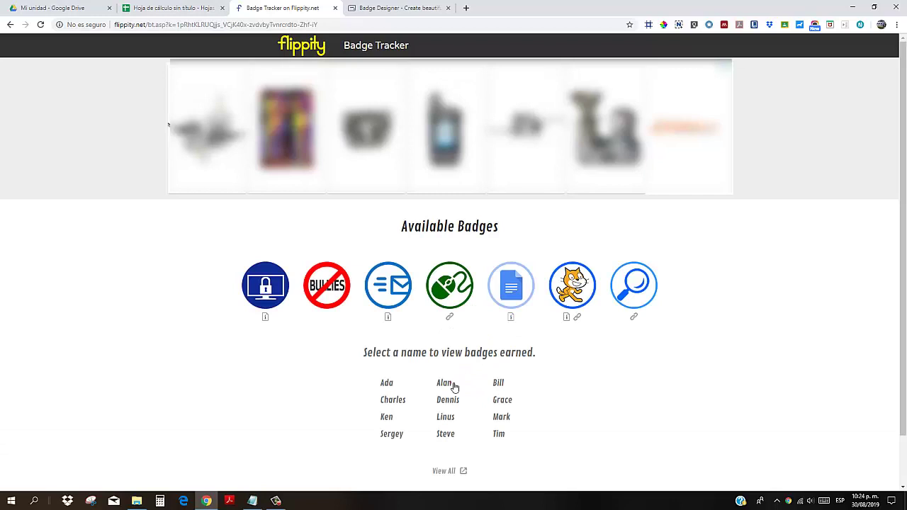
left_click(446, 383)
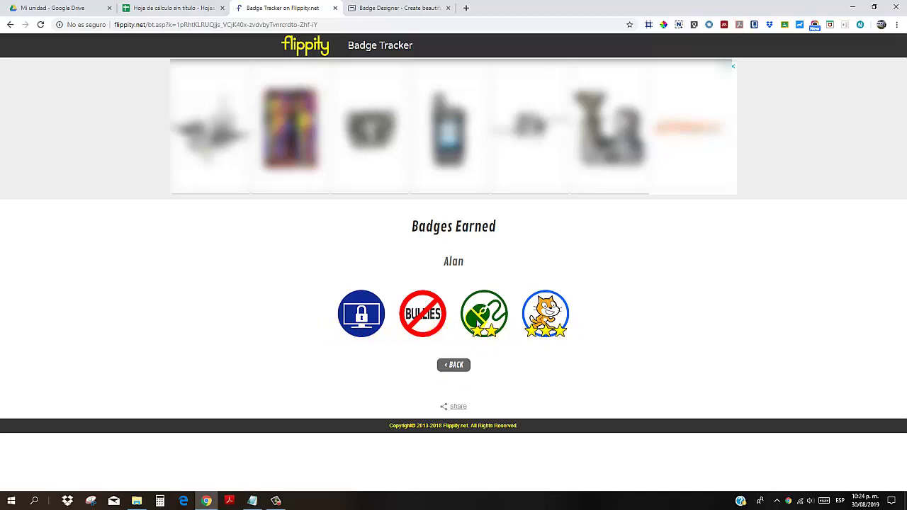
left_click(457, 366)
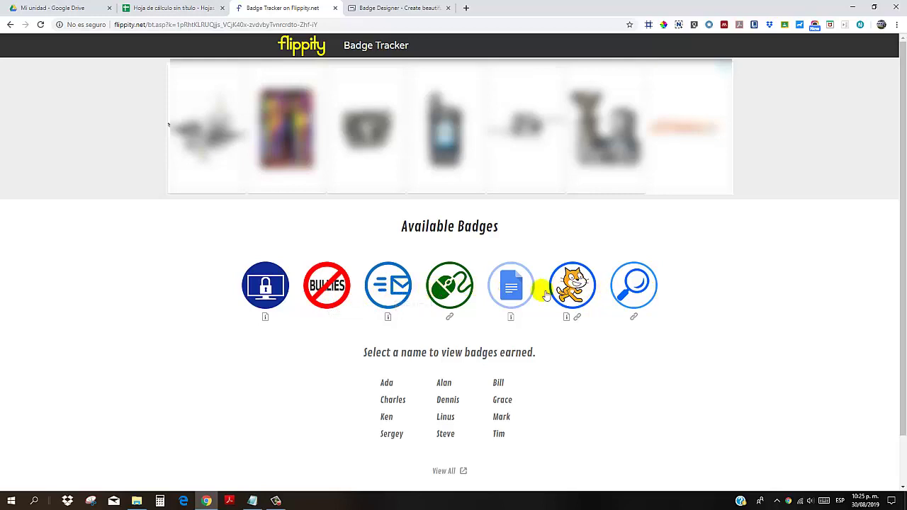
Review the Online Safety Badge's earning requirement and its earners, including Sergey's stars
left_click(279, 294)
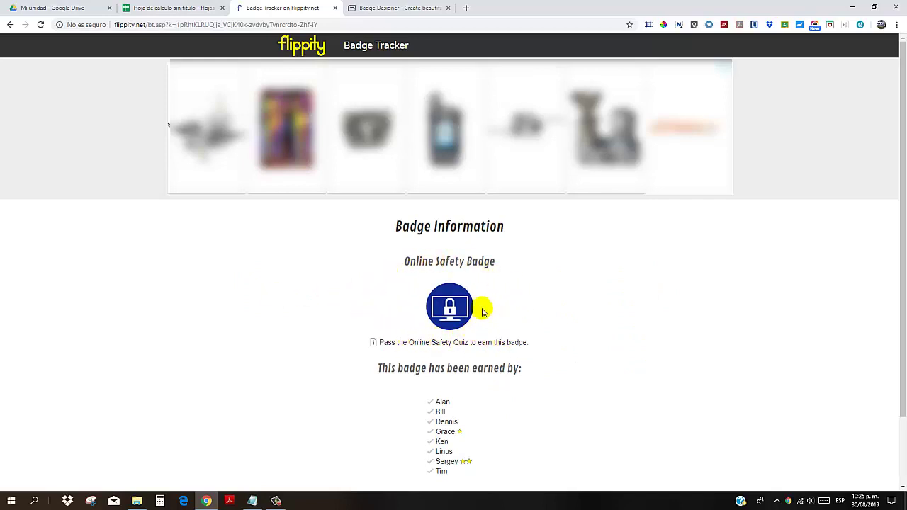
scroll(485, 310, "down", 1)
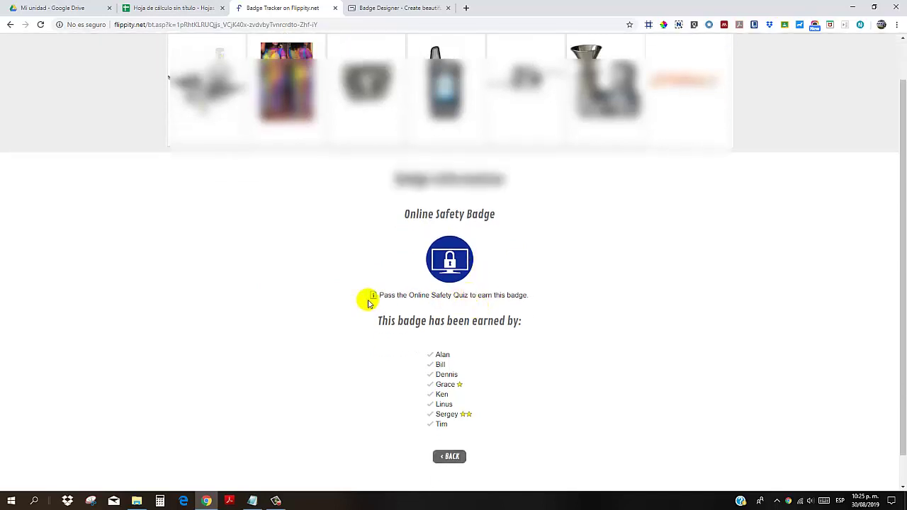
left_click_drag(383, 296, 532, 299)
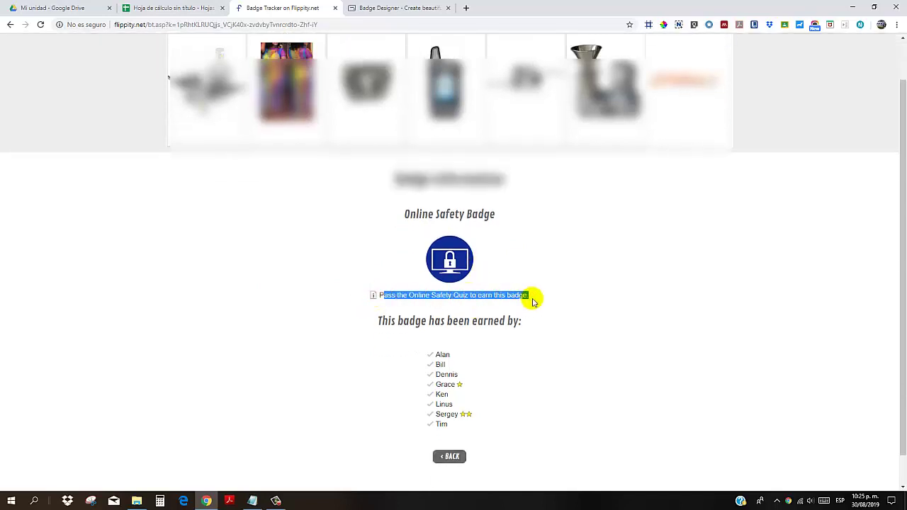
scroll(468, 312, "down", 1)
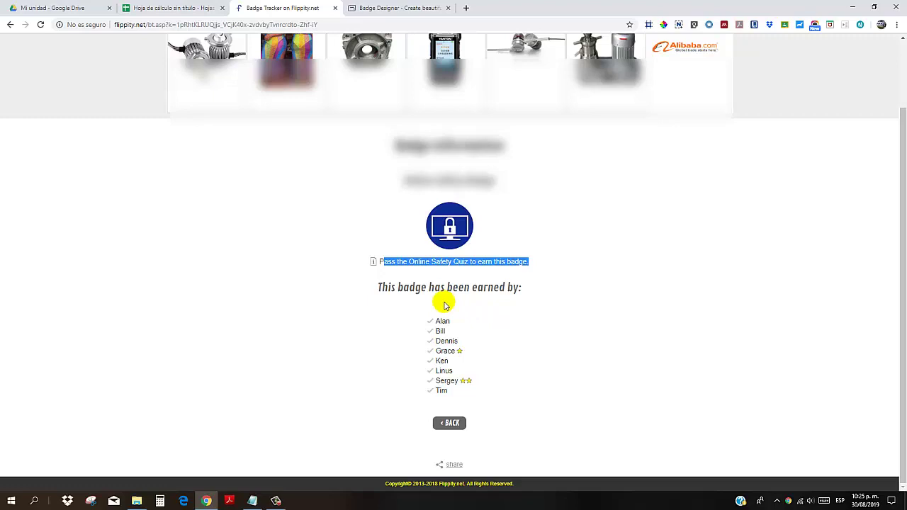
left_click(460, 352)
left_click_drag(475, 385, 482, 385)
left_click(480, 385)
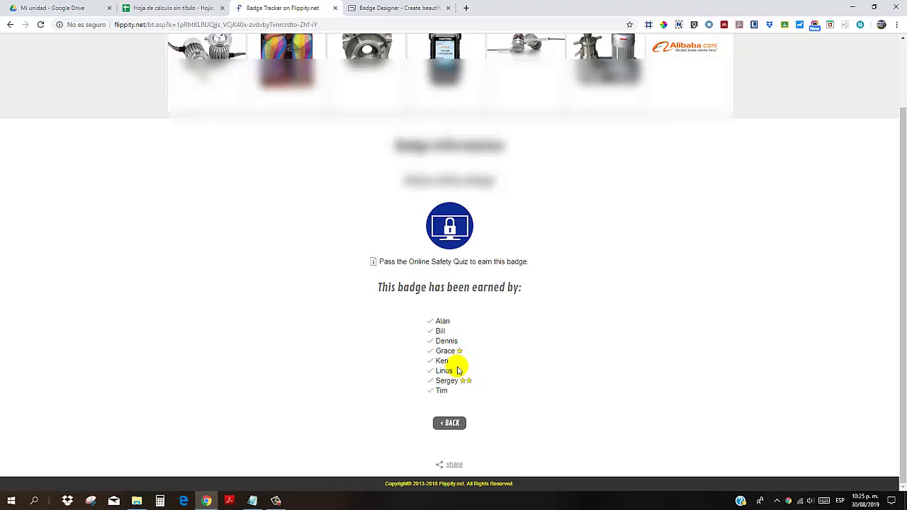
left_click(451, 423)
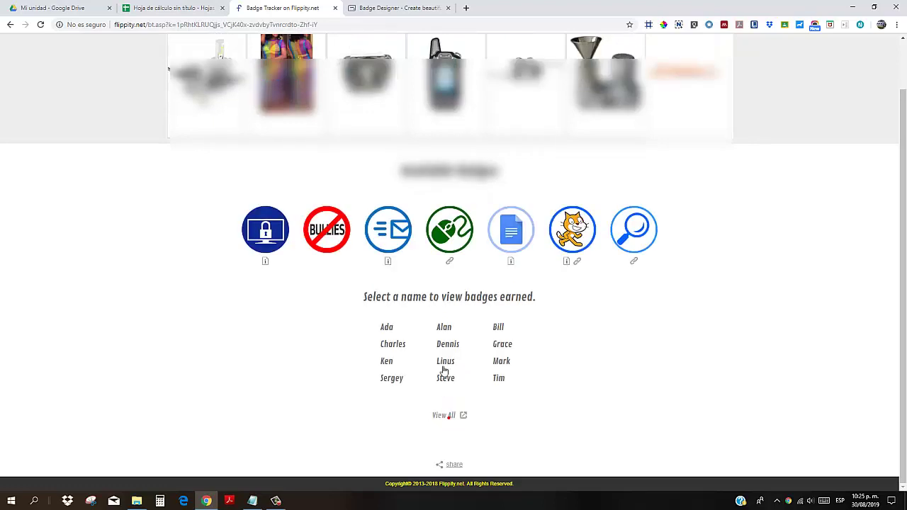
Check who earned the Email badge, then return to the spreadsheet
left_click(393, 245)
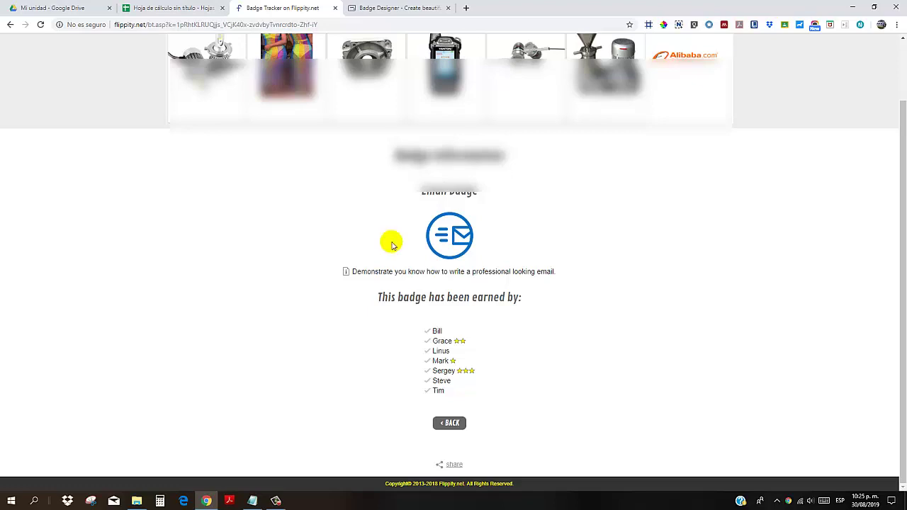
left_click(453, 424)
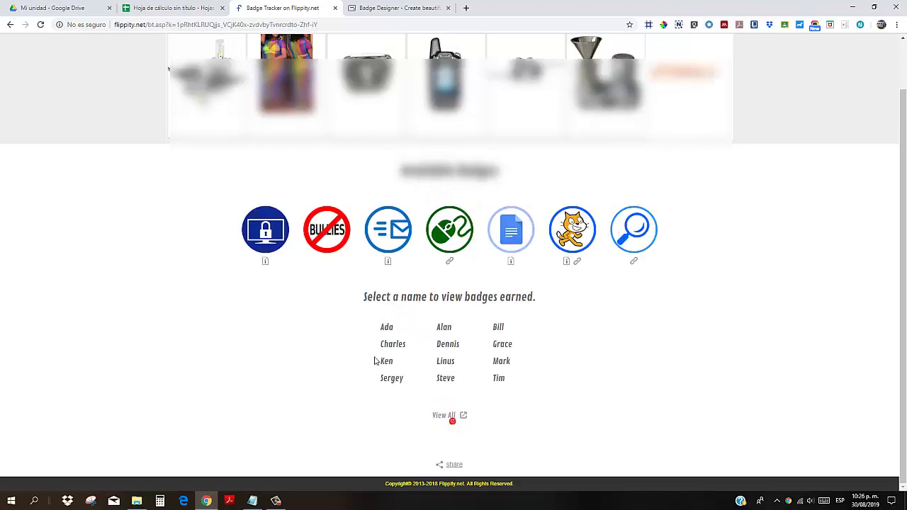
left_click(142, 7)
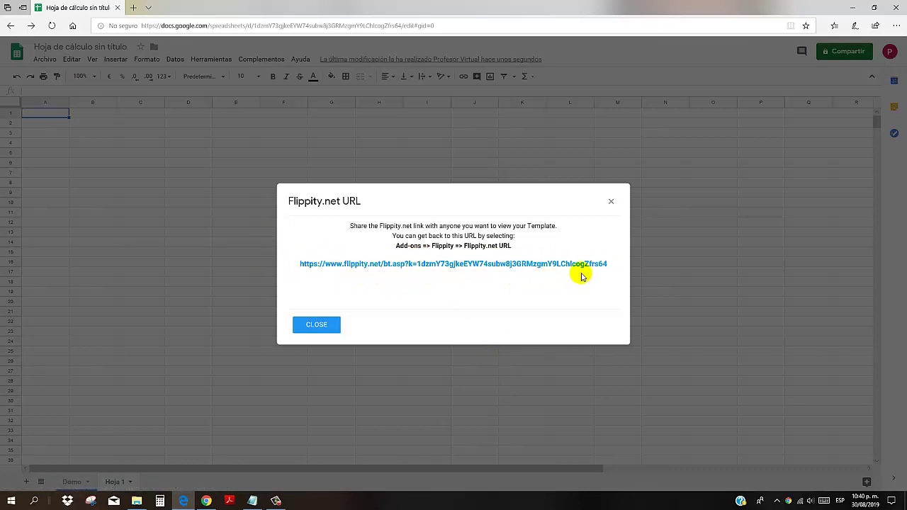
Close the Flippity.net URL dialog and switch to the Demo sheet
left_click(328, 326)
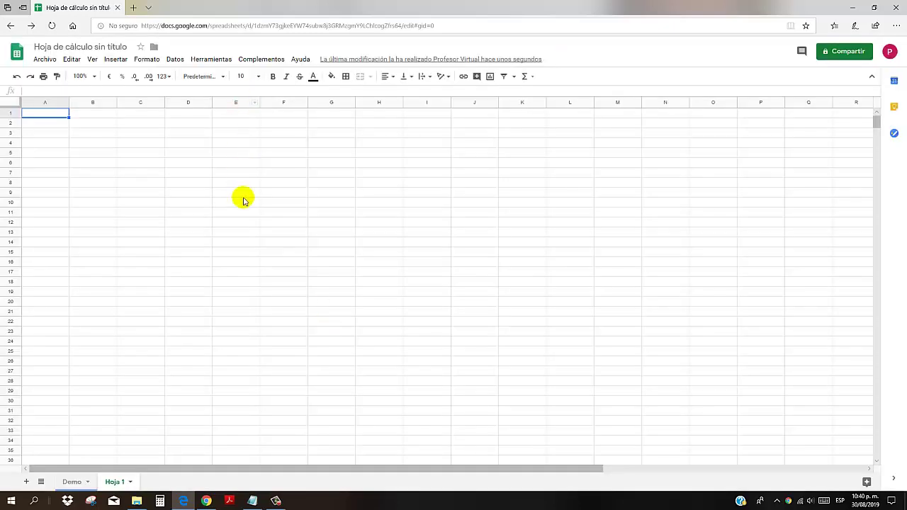
left_click(74, 482)
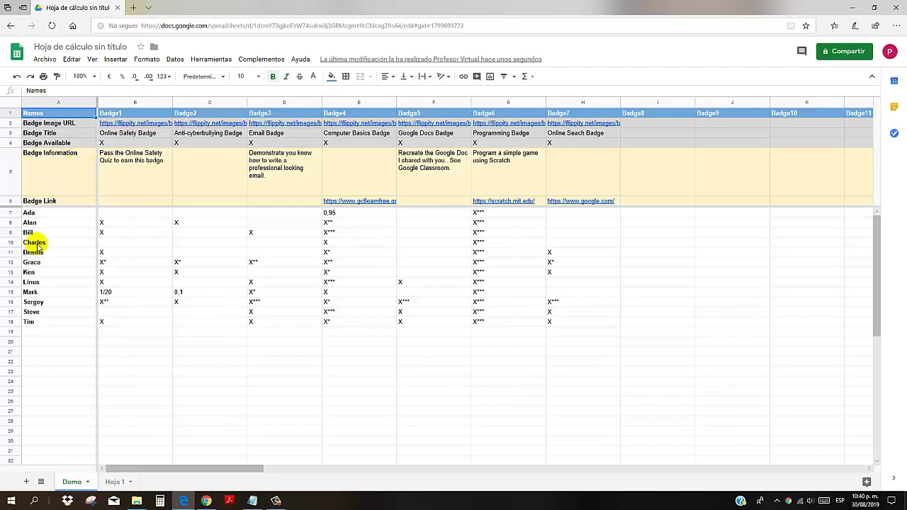
Select the sample names in A7:A18 and delete them
left_click_drag(40, 216, 34, 328)
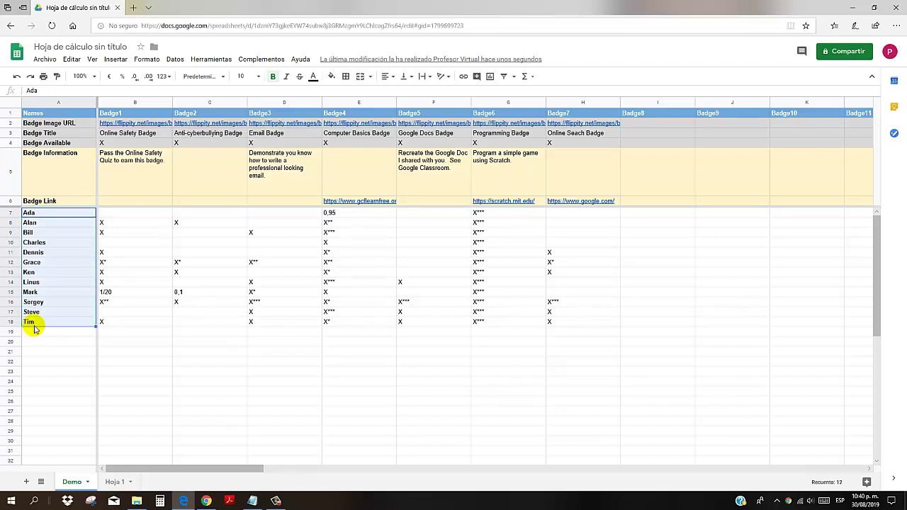
key("Delete")
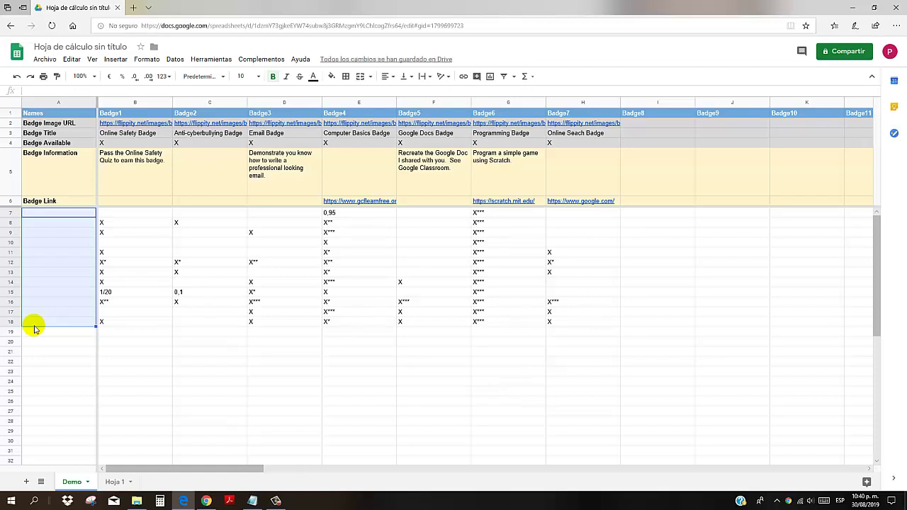
Enter the class's student names in A7 to A16, then review the Badge Image URL and header rows
key("Left")
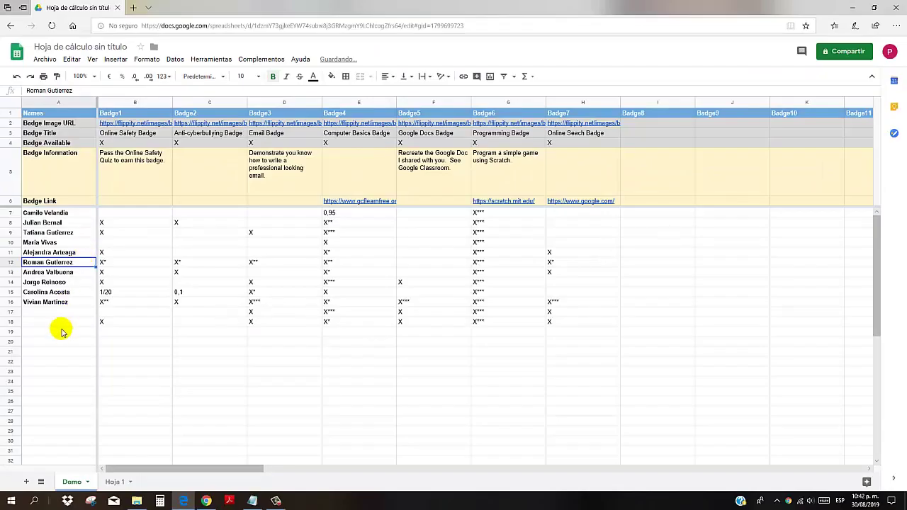
left_click(76, 303)
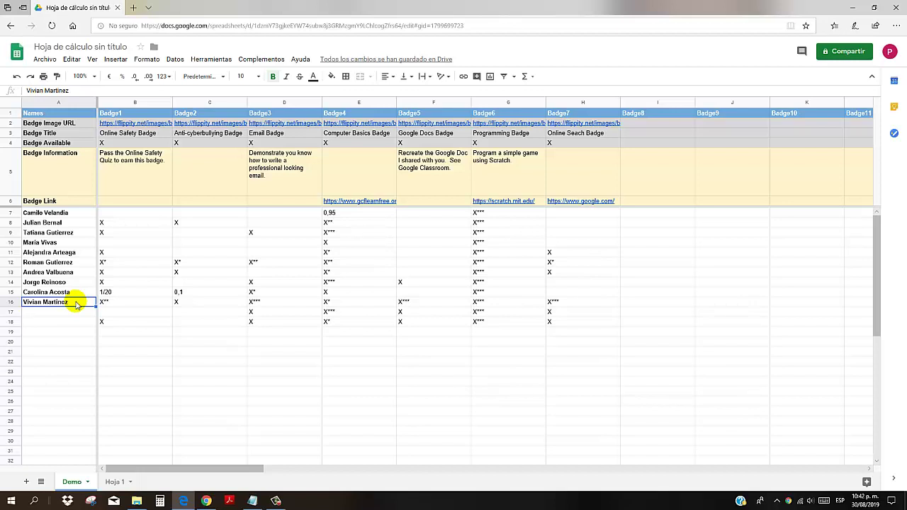
left_click(43, 122)
left_click_drag(44, 123, 53, 200)
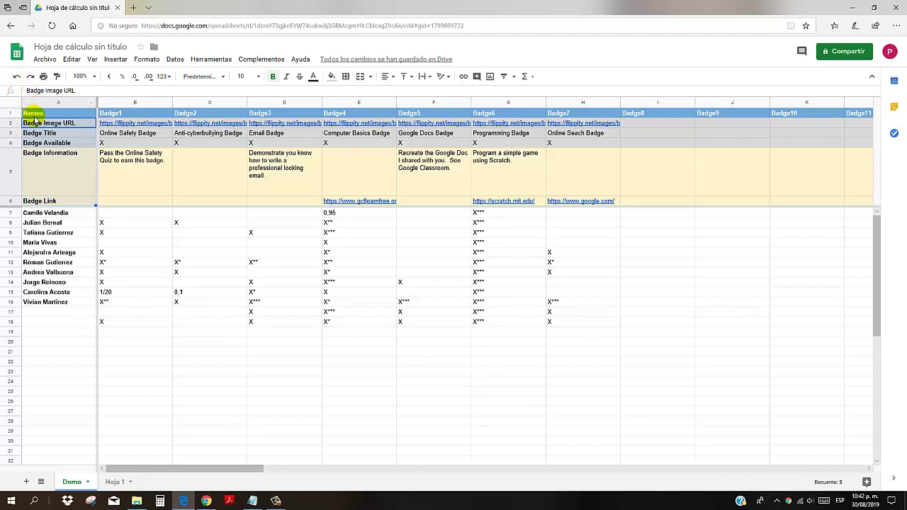
left_click_drag(36, 115, 53, 204)
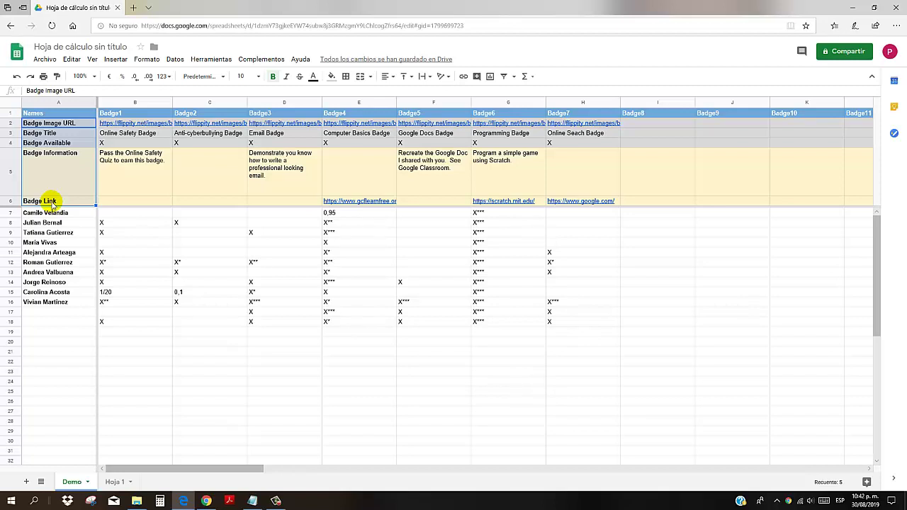
mouse_move(139, 127)
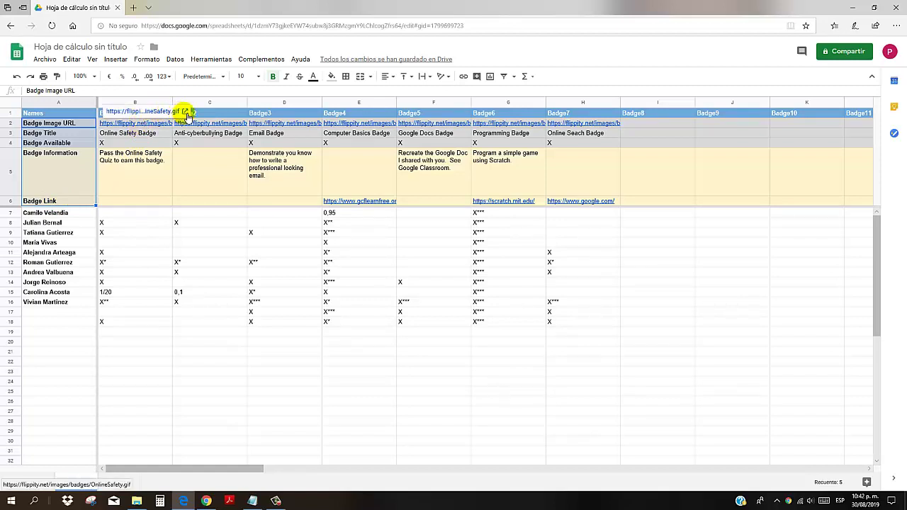
left_click(186, 112)
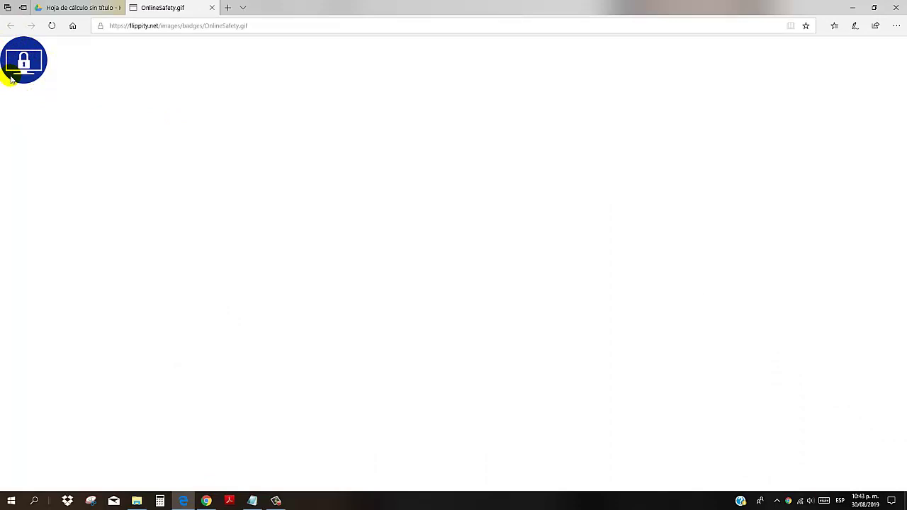
left_click(212, 7)
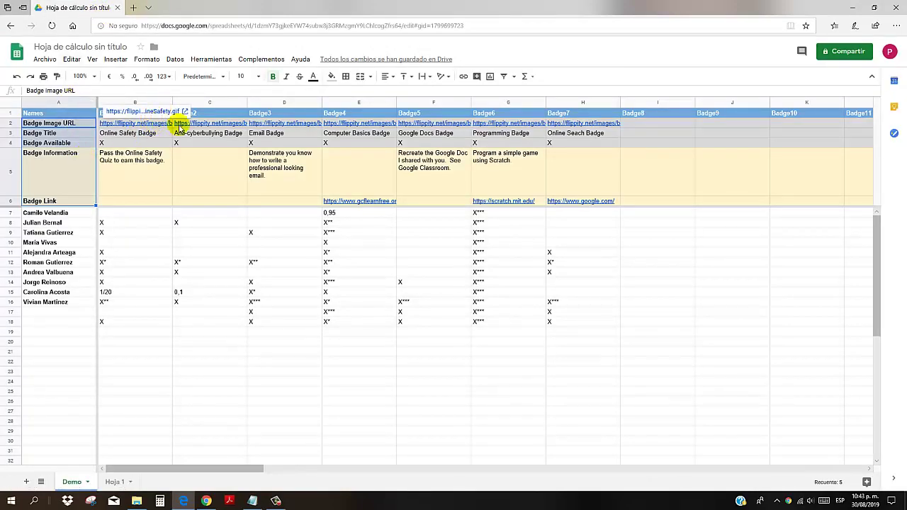
left_click(217, 125)
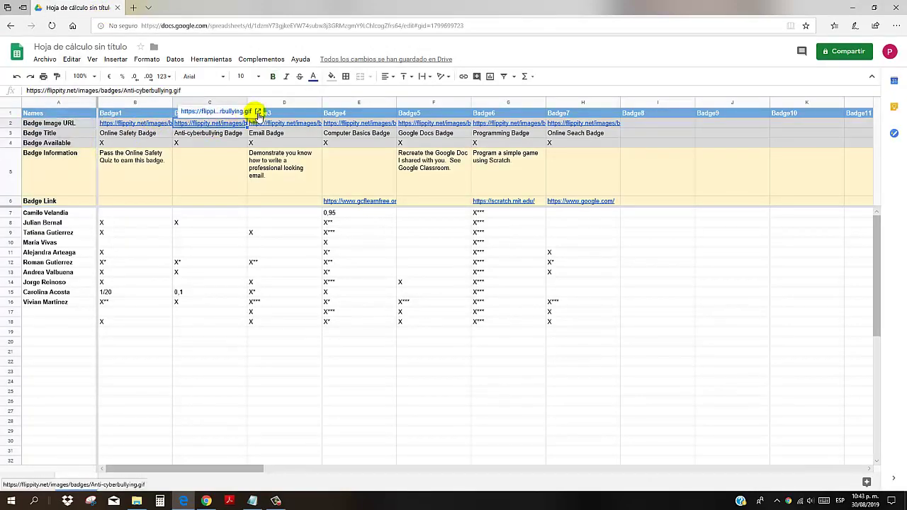
left_click(258, 112)
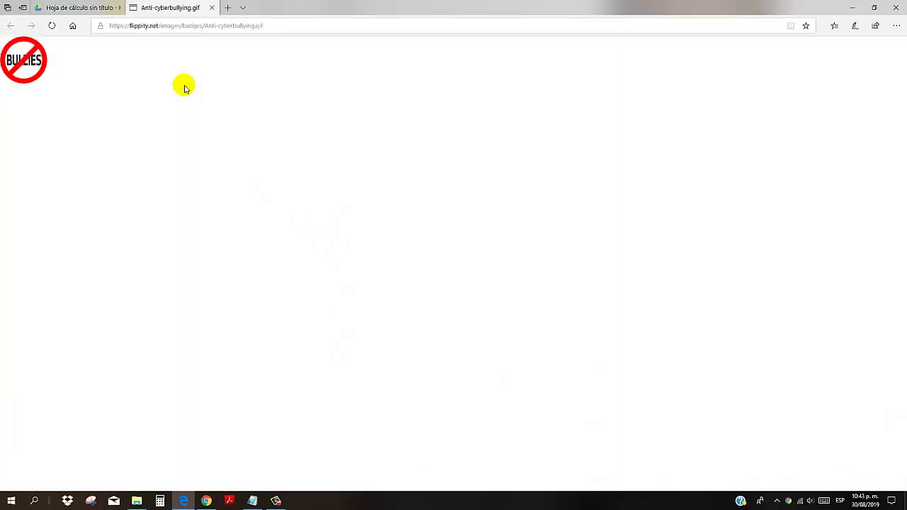
left_click(212, 7)
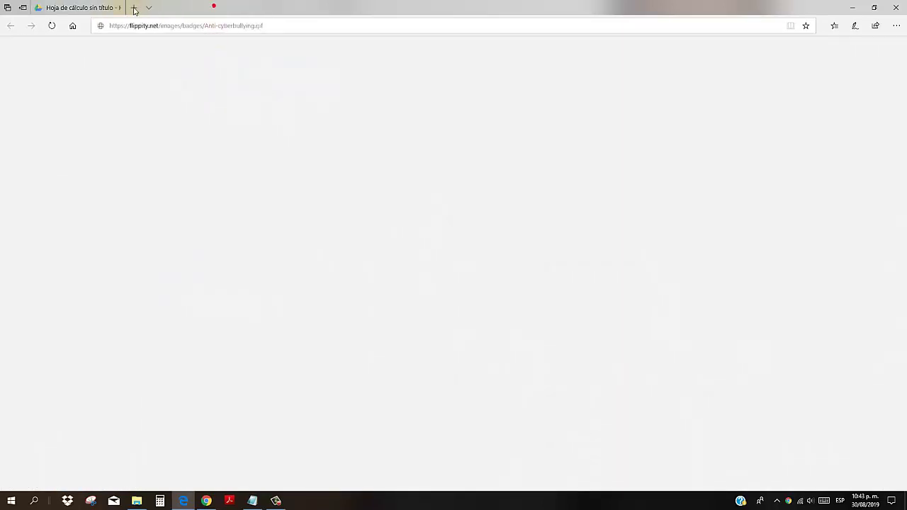
left_click(308, 125)
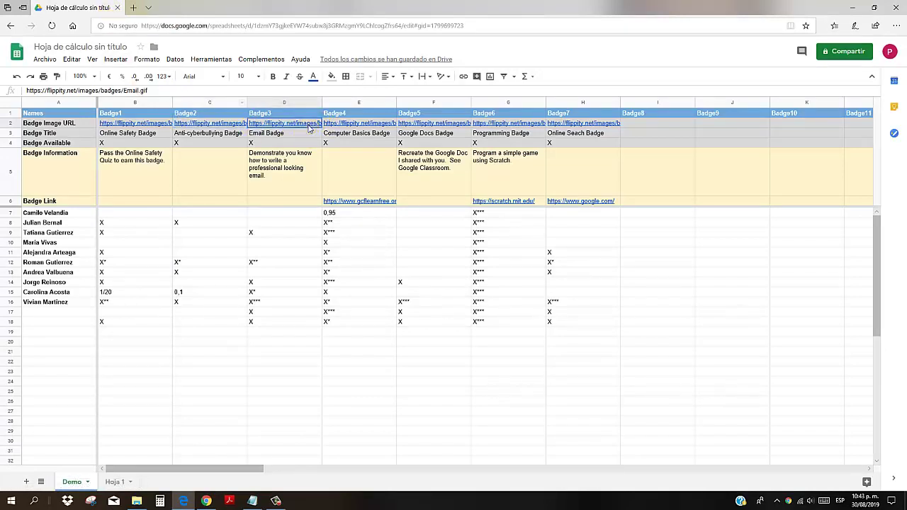
left_click(330, 114)
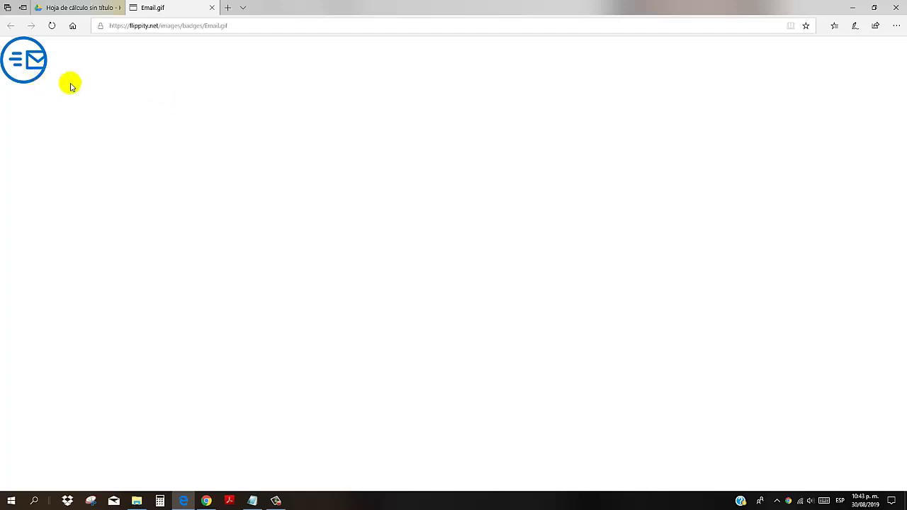
left_click(211, 8)
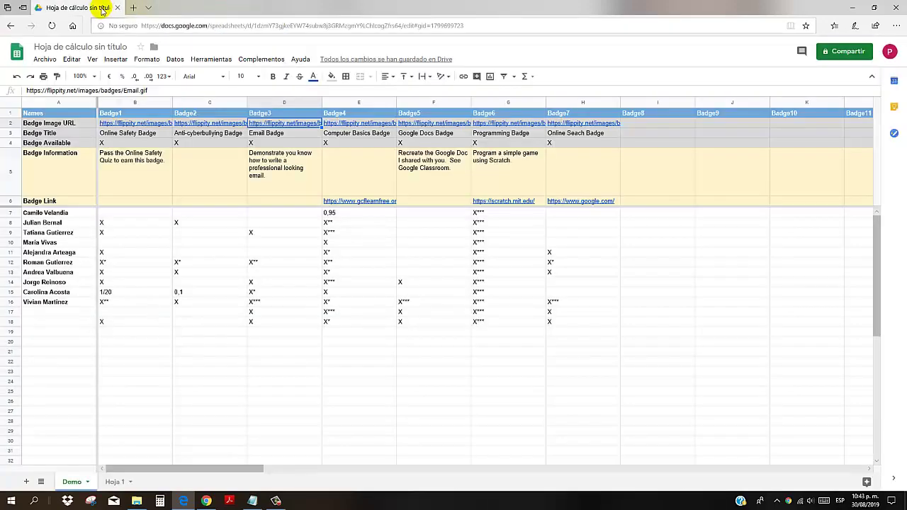
Select cell B4, then compare the live Badge Tracker page with the spreadsheet in Chrome
left_click(147, 145)
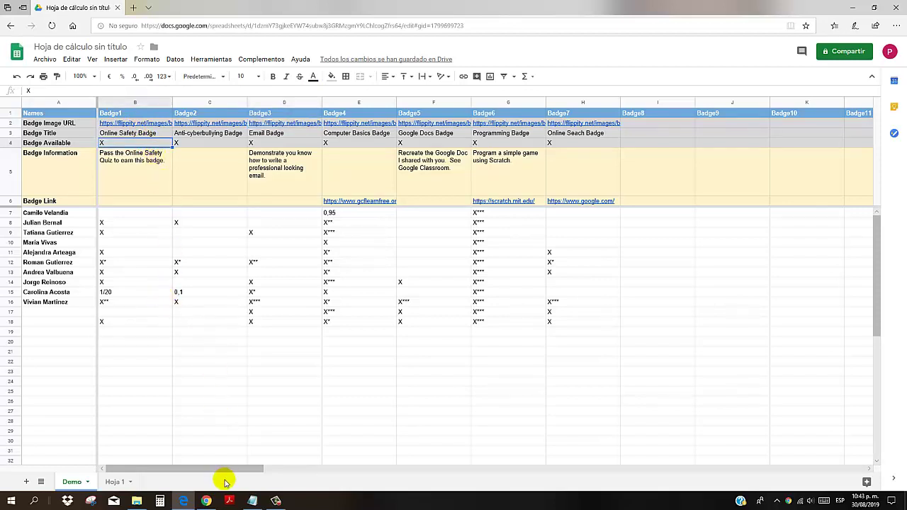
mouse_move(206, 503)
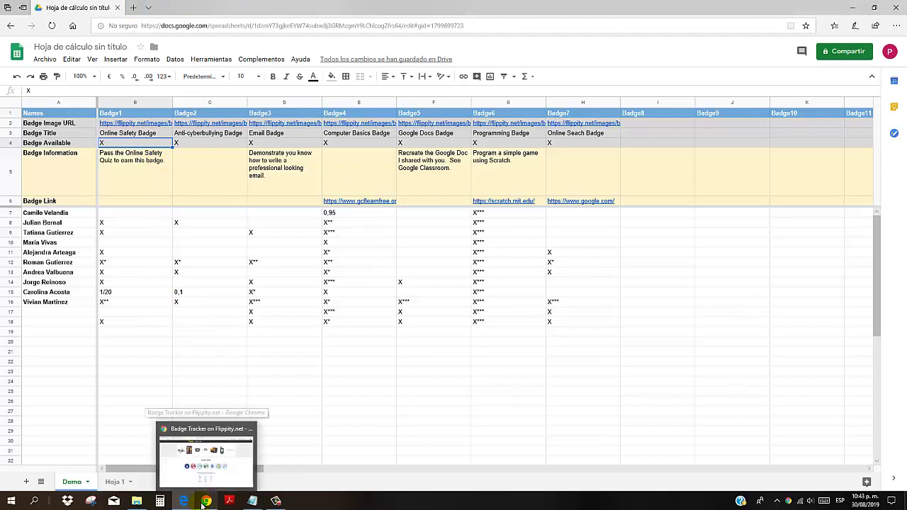
left_click(211, 502)
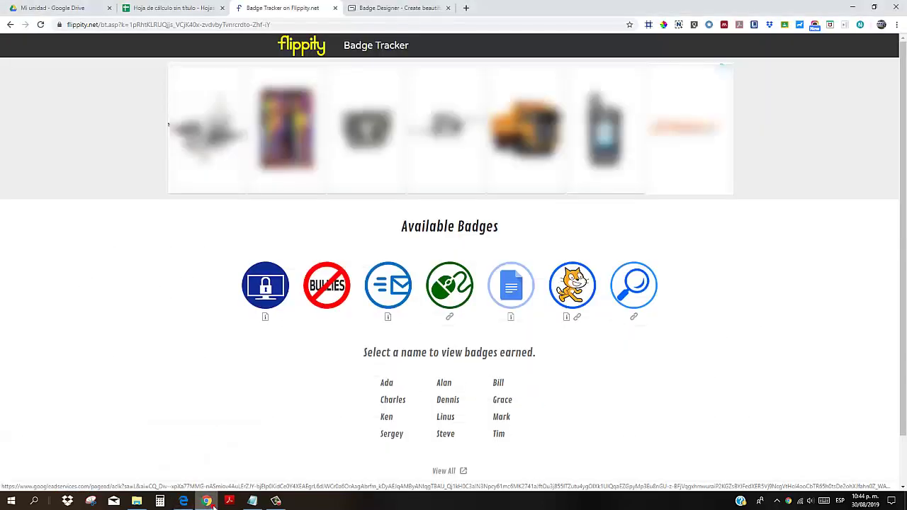
left_click(174, 8)
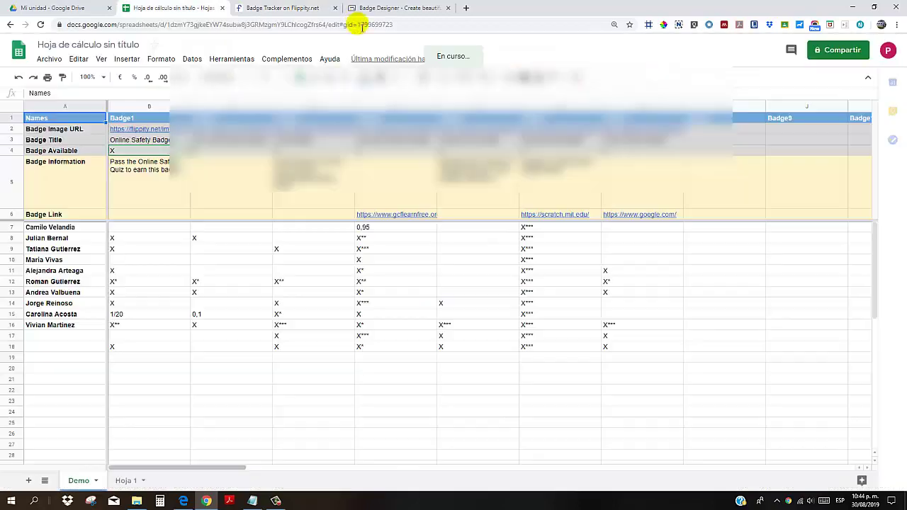
left_click(301, 9)
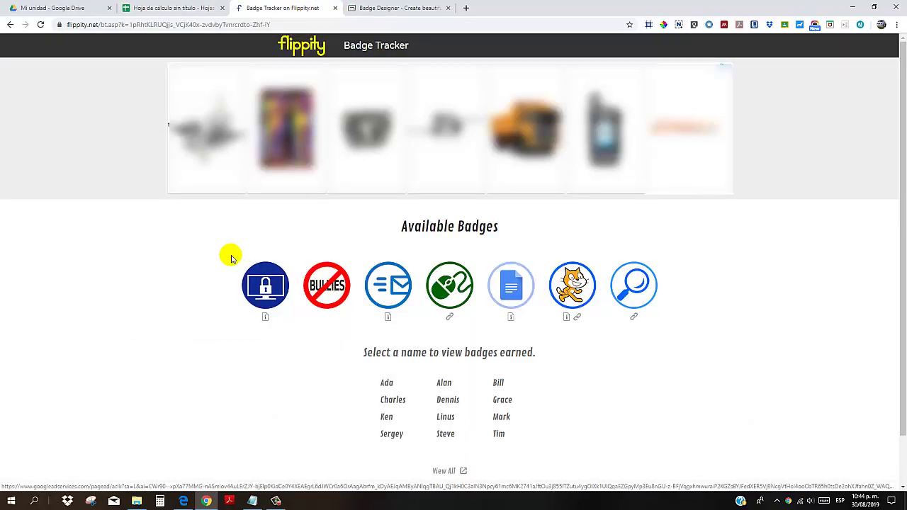
left_click(177, 8)
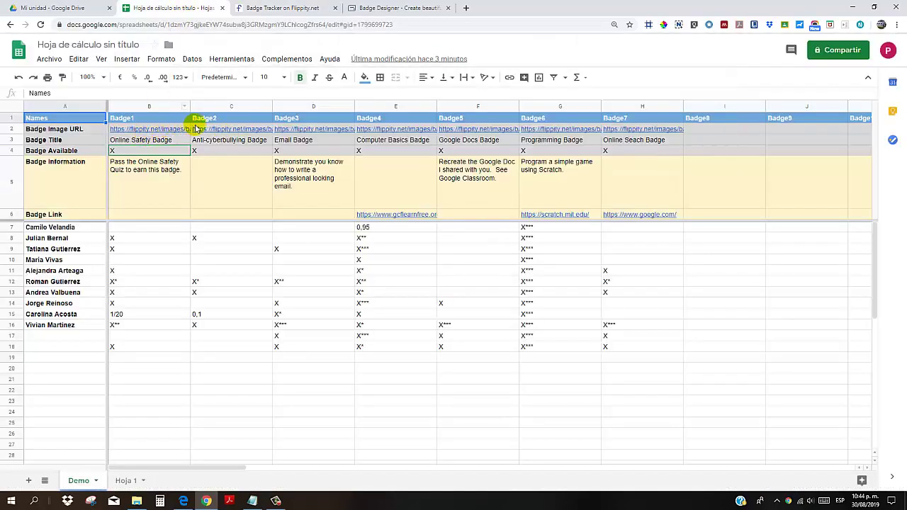
Retitle the first badge as 'Seguridad en Línea'
left_click(695, 128)
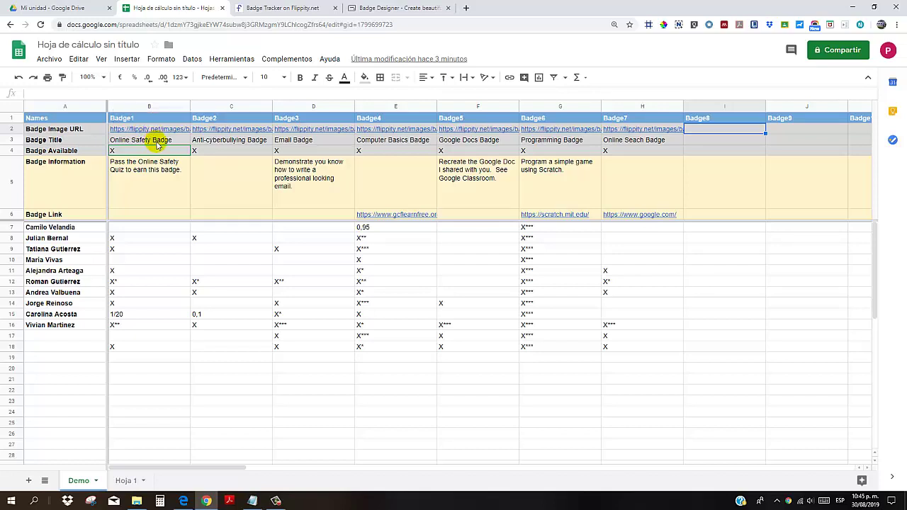
left_click(157, 144)
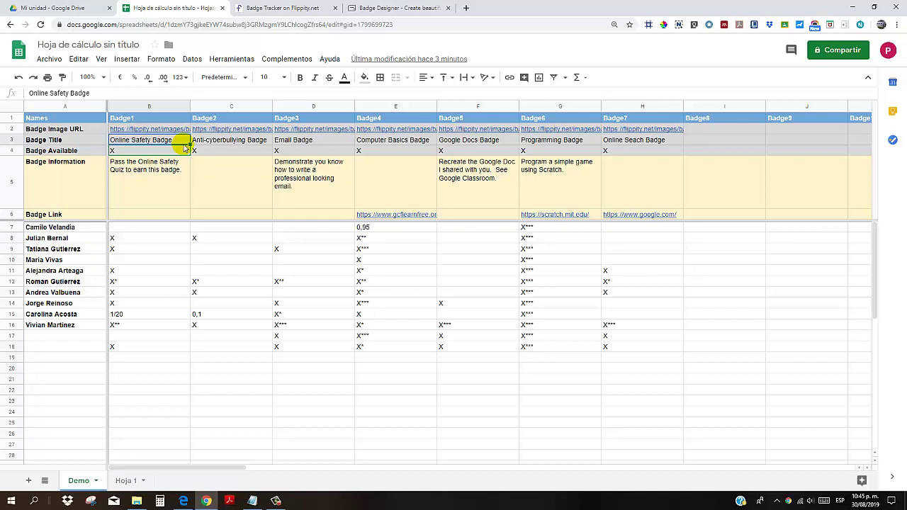
type("Seguridad ")
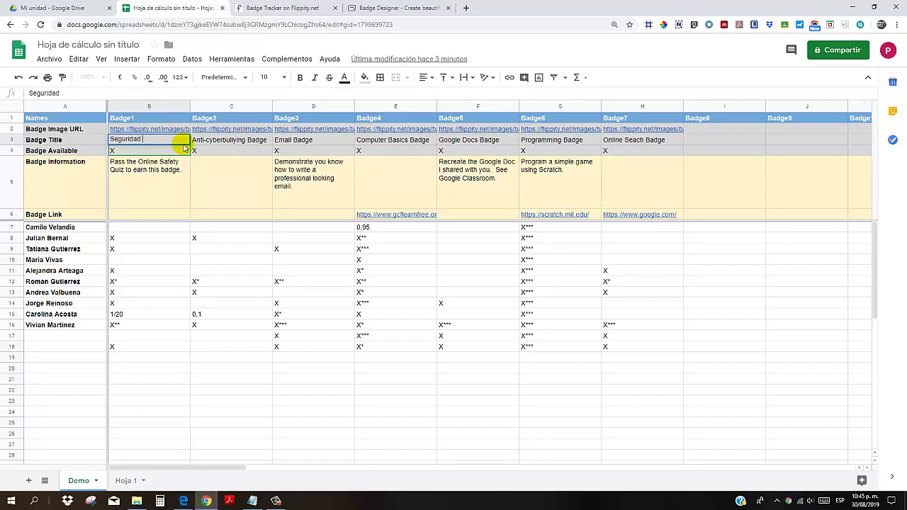
type("en Línea")
key("Return")
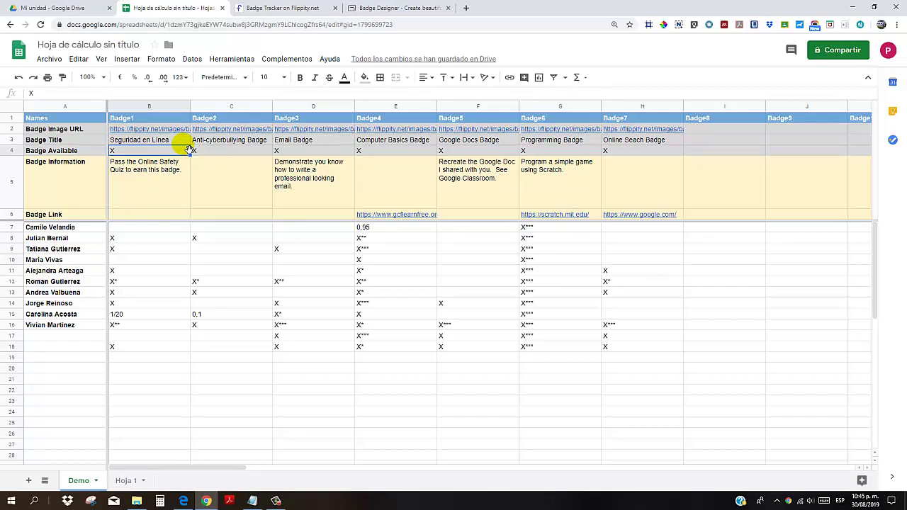
Retitle the next badges 'Puntualidad' and 'Participación' in the title row
key("Up")
key("Right")
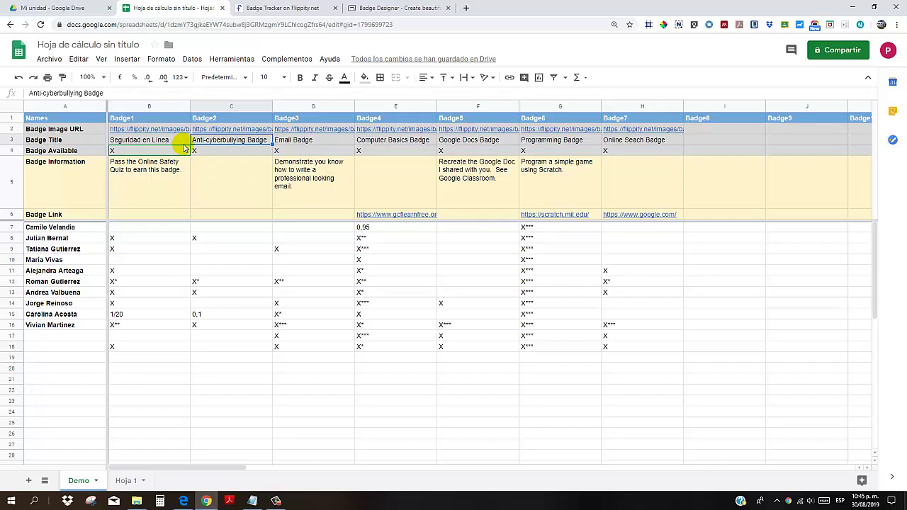
type("Puntualidad")
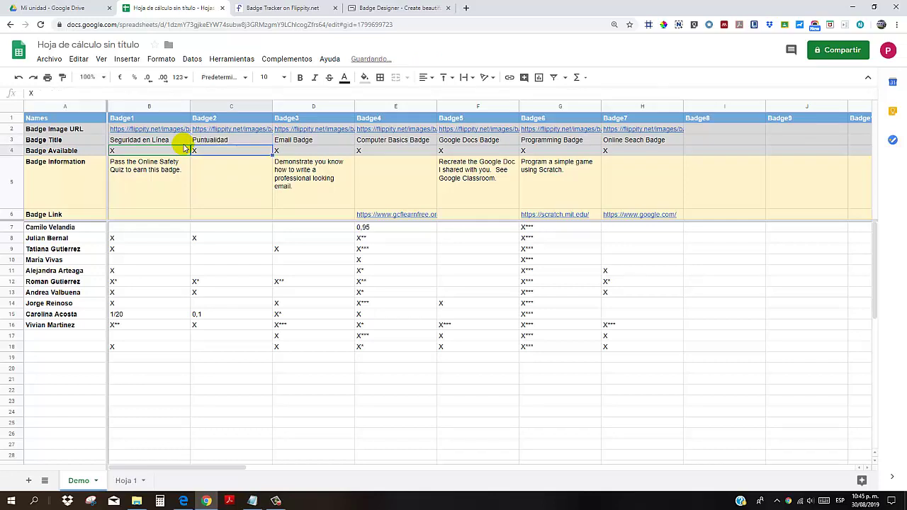
key("Tab")
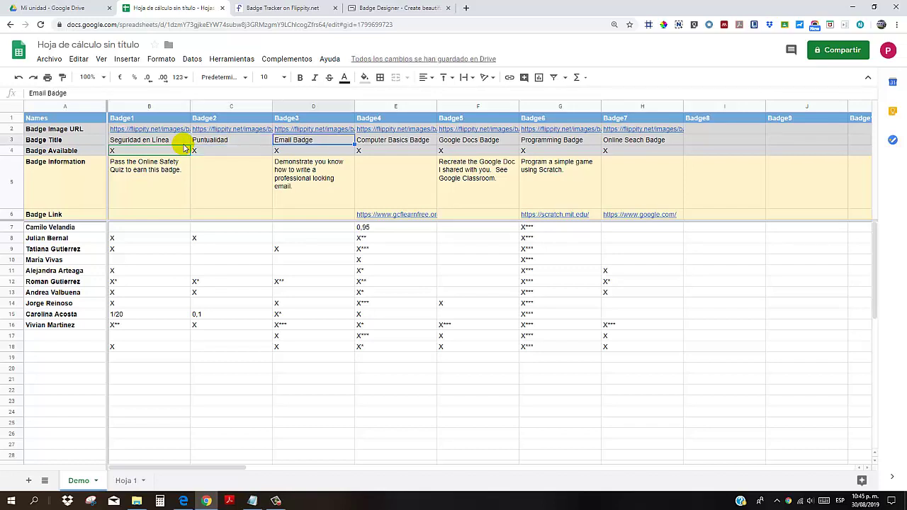
type("Participación")
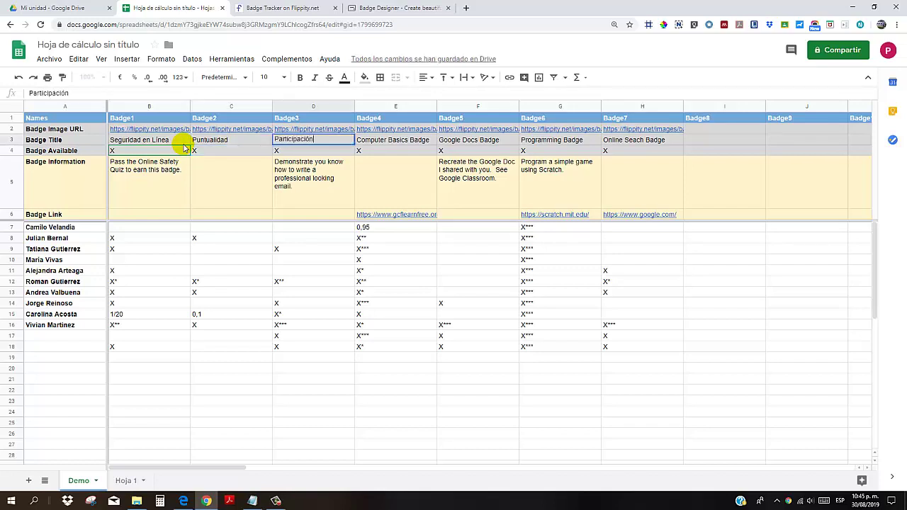
key("Tab")
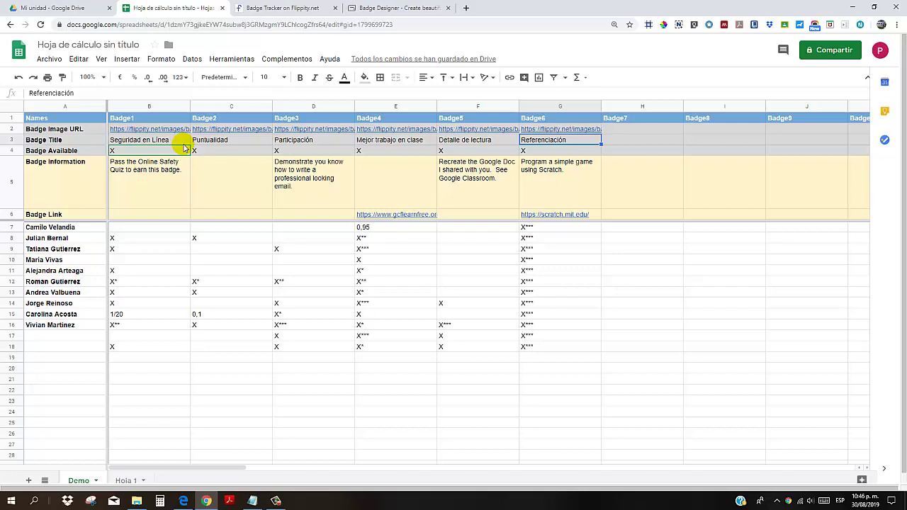
left_click(632, 130)
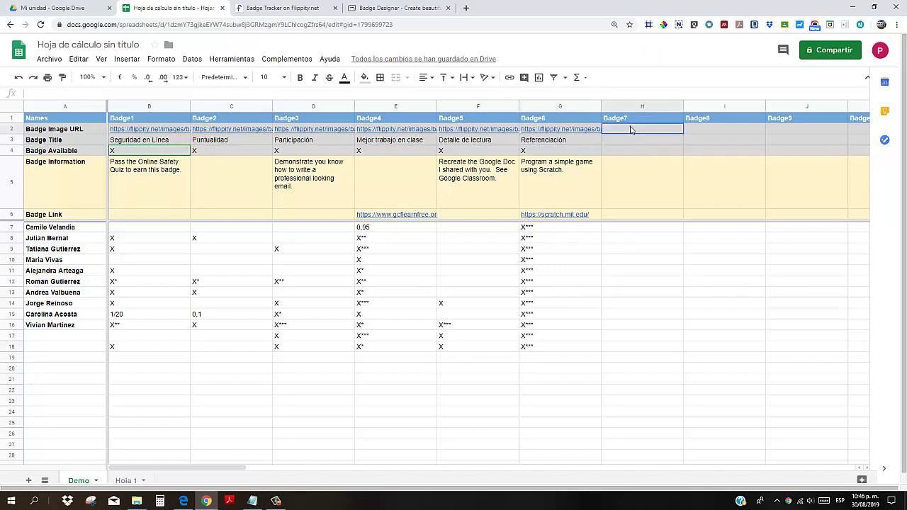
Select column H, check the image URLs in B2, D2 and E2, then return to Drive
left_click_drag(632, 130, 635, 355)
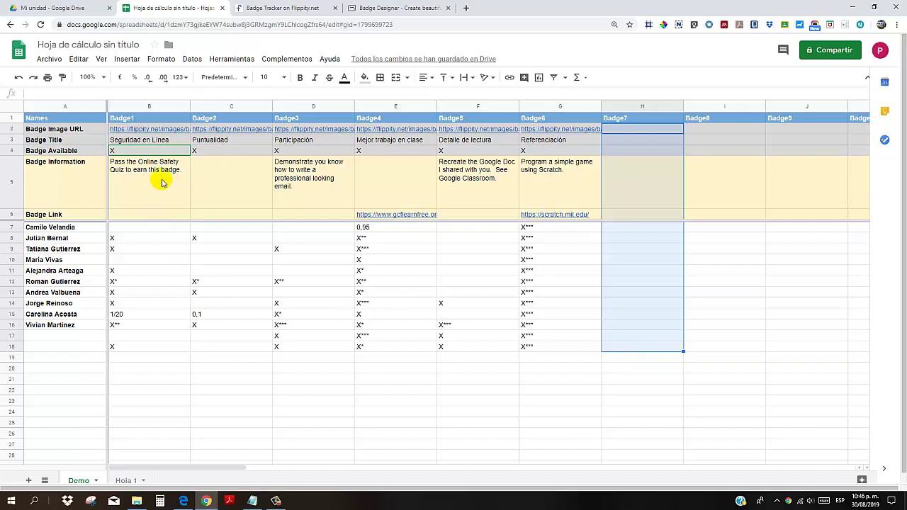
left_click(172, 131)
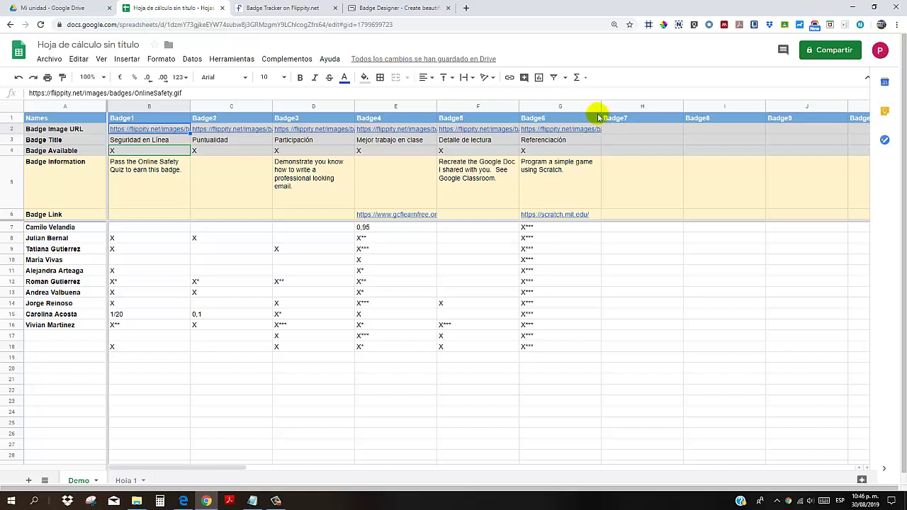
mouse_move(158, 134)
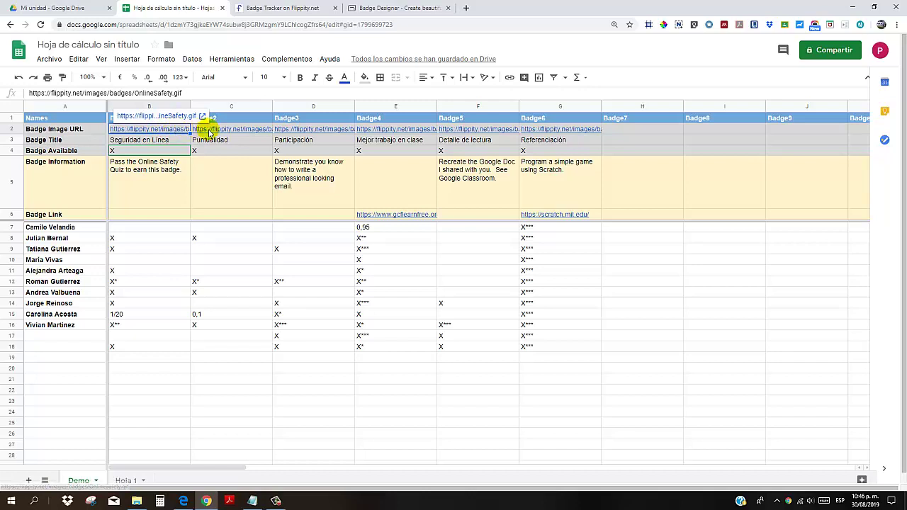
left_click(310, 131)
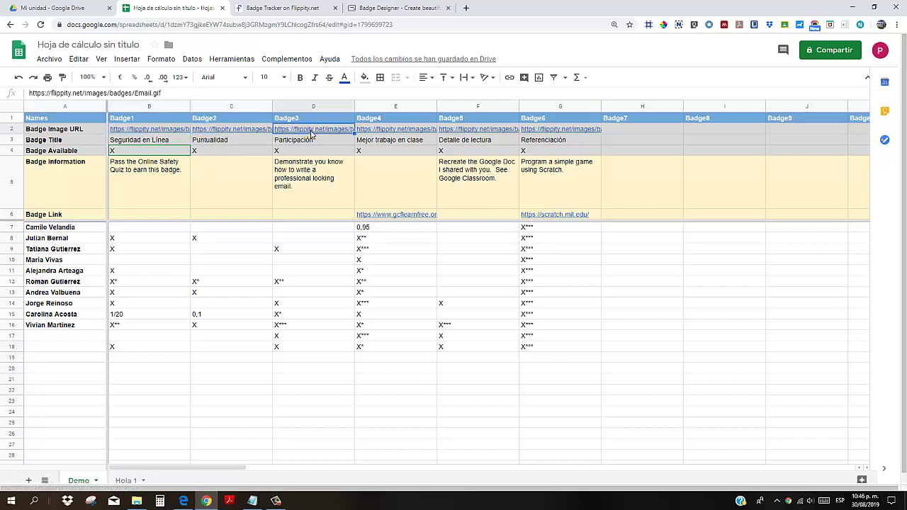
mouse_move(352, 127)
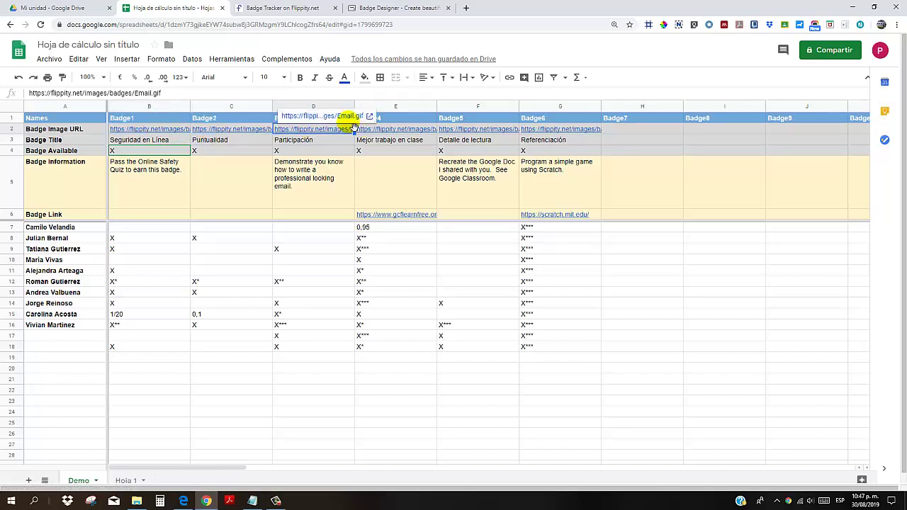
left_click(371, 129)
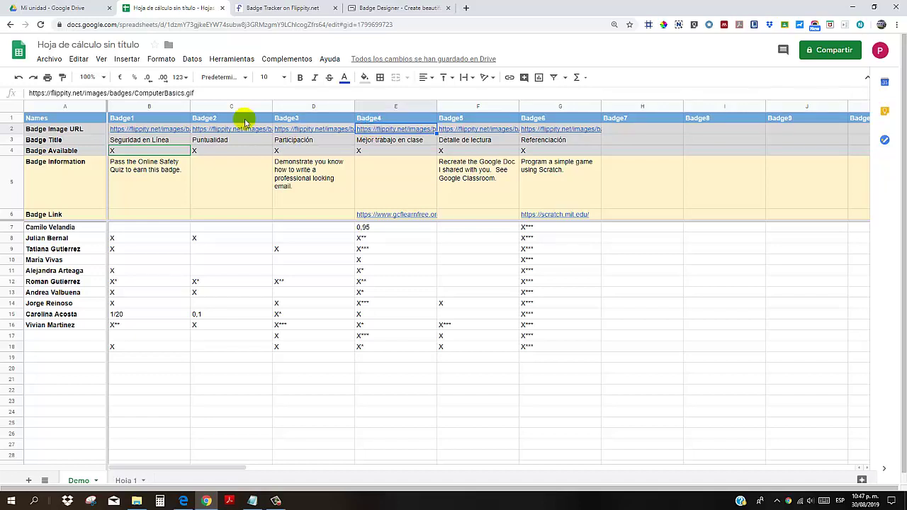
left_click(66, 7)
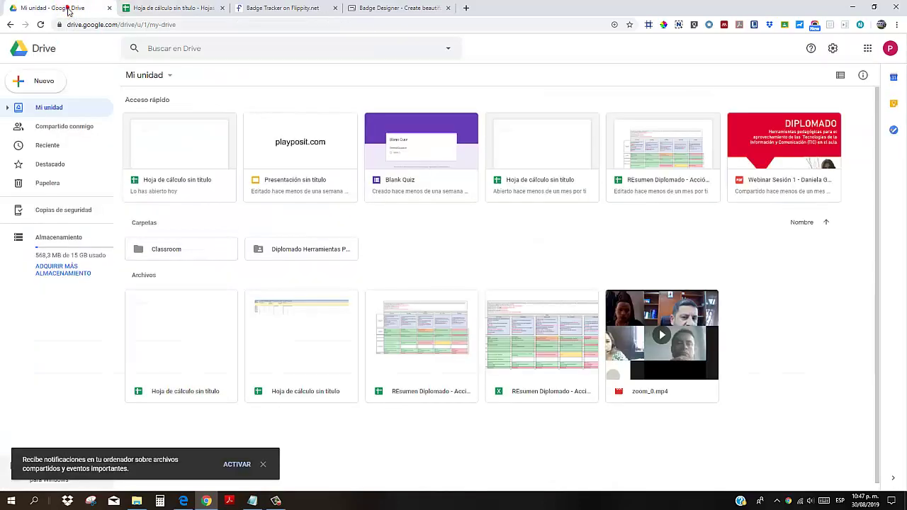
Create a new blank Google Drawings document from Nuevo > Más
left_click(39, 81)
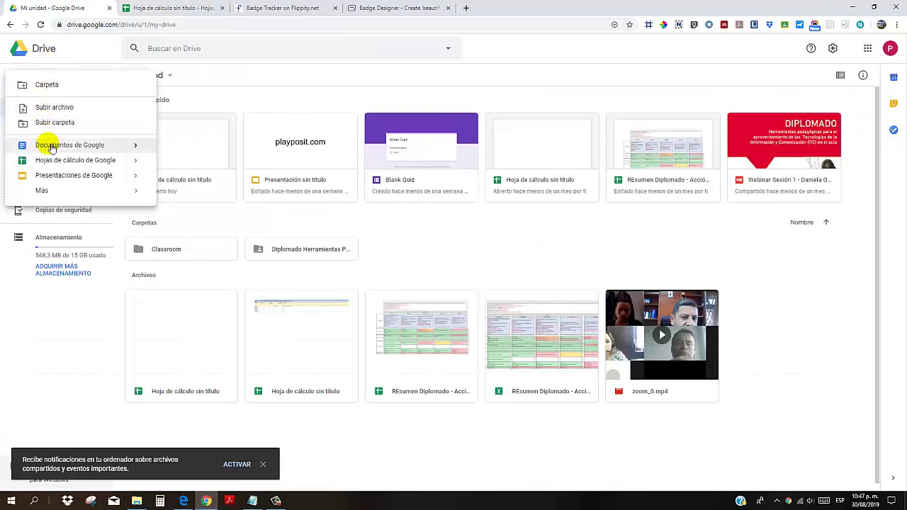
mouse_move(51, 191)
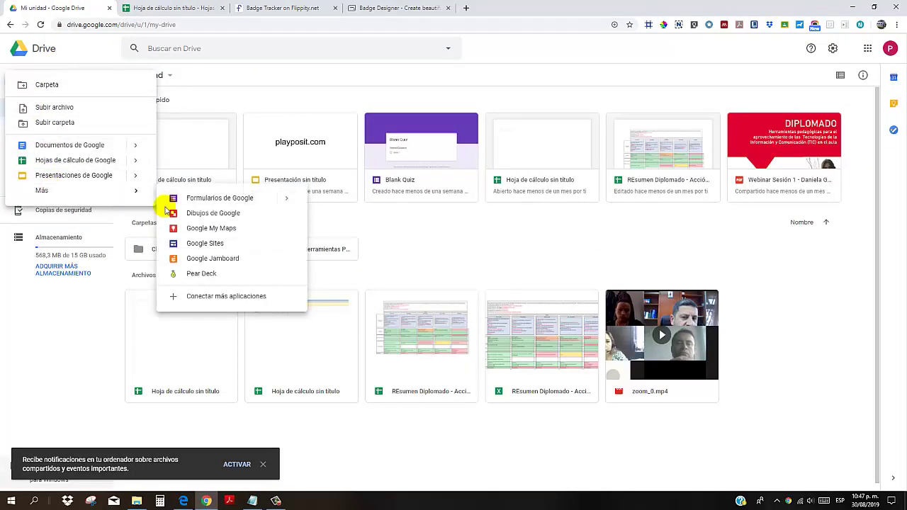
left_click(203, 215)
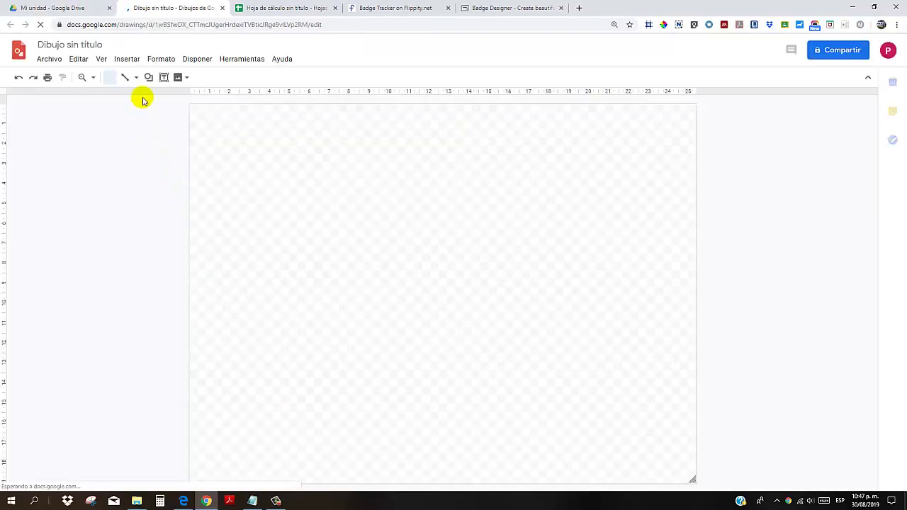
Draw a large pointed banner shape across the canvas as the badge
left_click(149, 76)
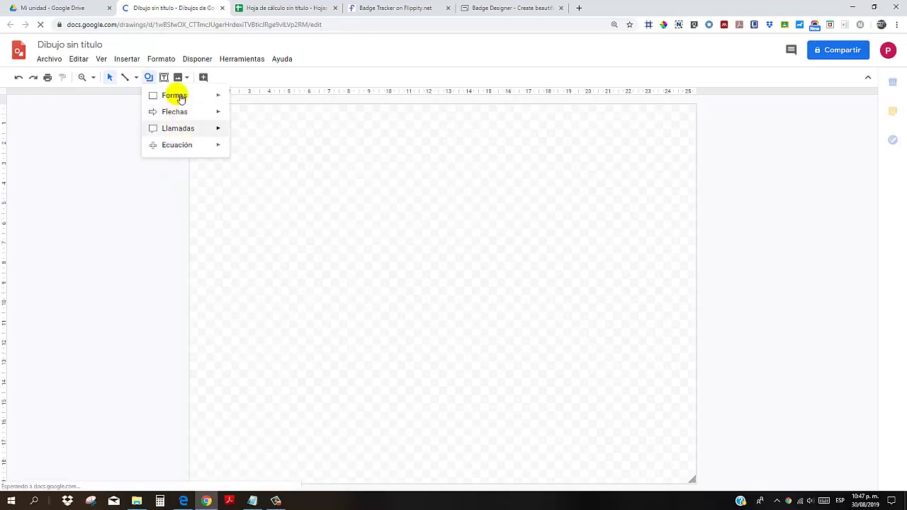
mouse_move(178, 94)
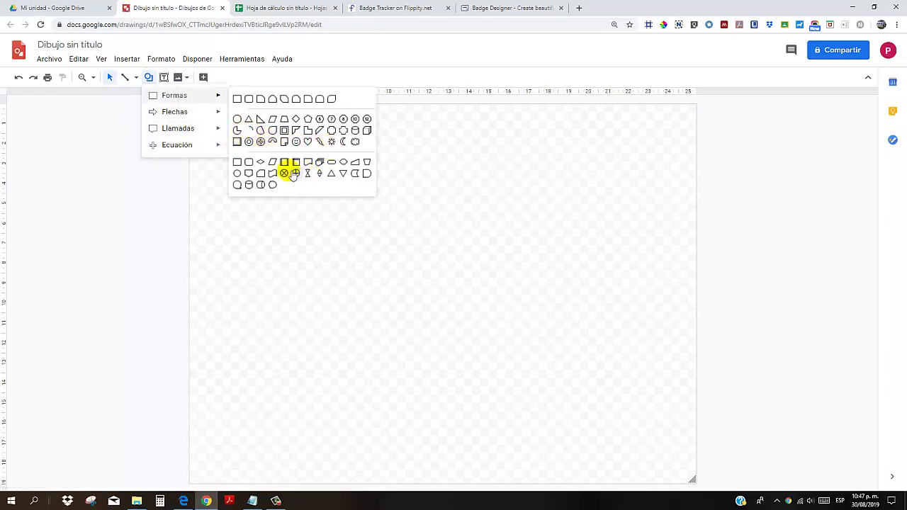
left_click(249, 173)
left_click_drag(316, 125, 631, 459)
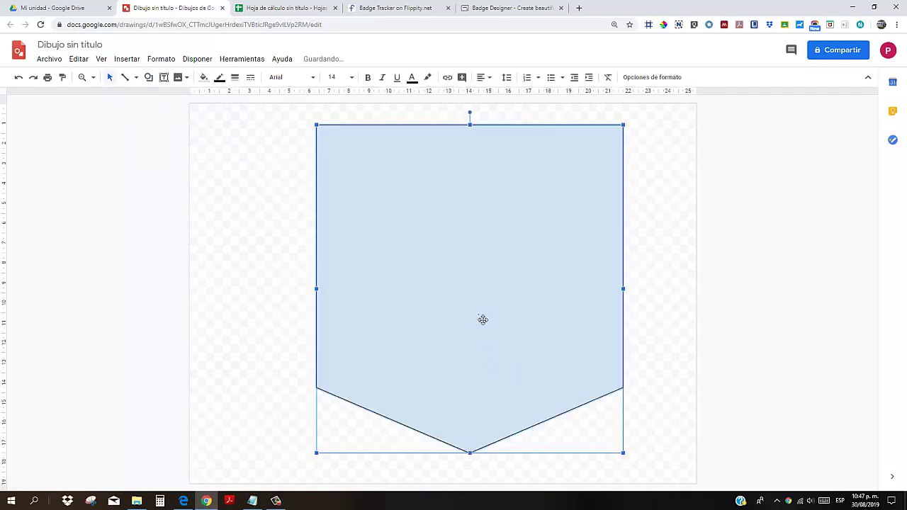
left_click_drag(480, 317, 454, 351)
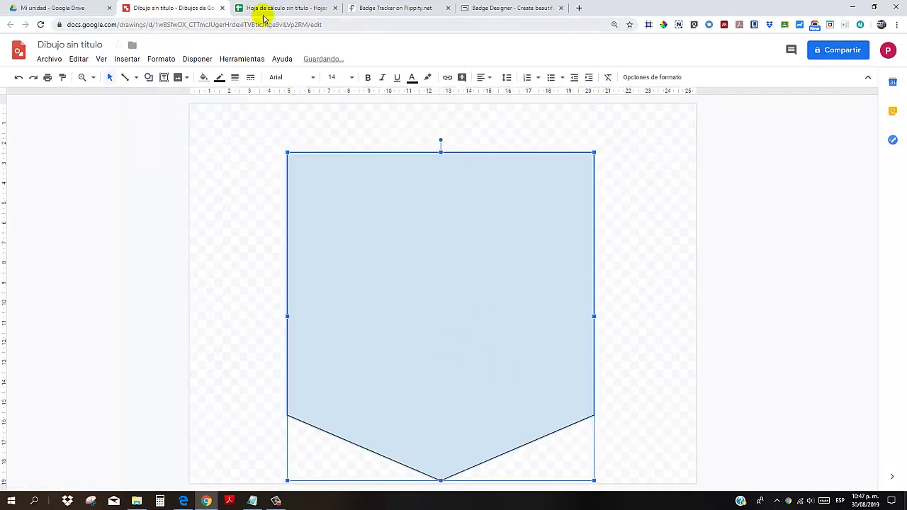
left_click(259, 7)
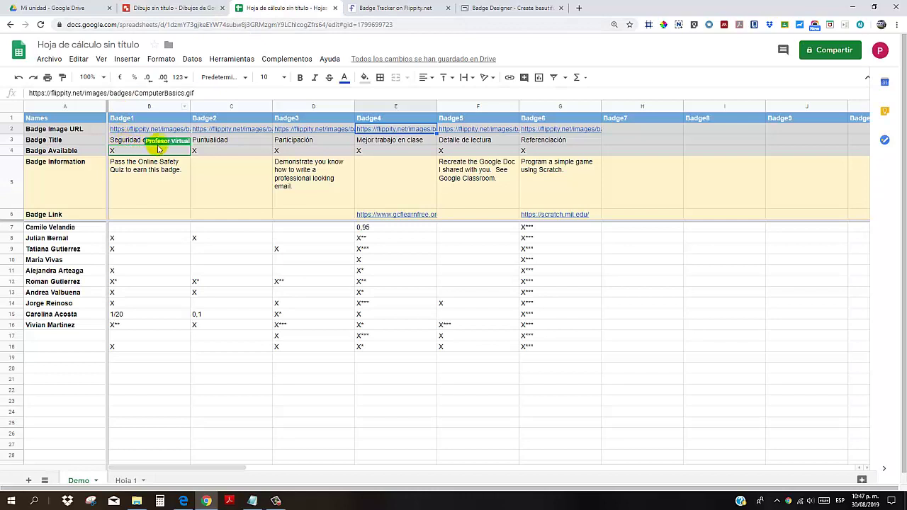
left_click(188, 8)
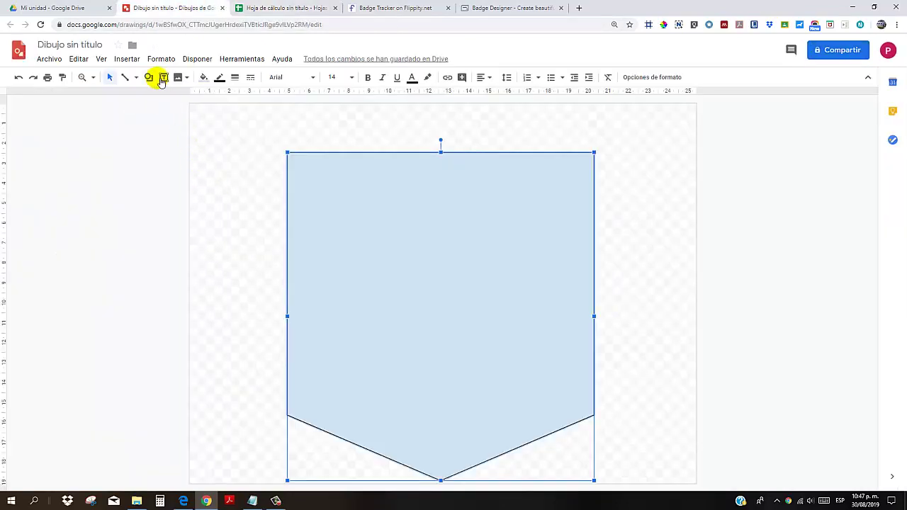
Add a centred 'Seguridad en Línea' text box on the badge shape
left_click(163, 77)
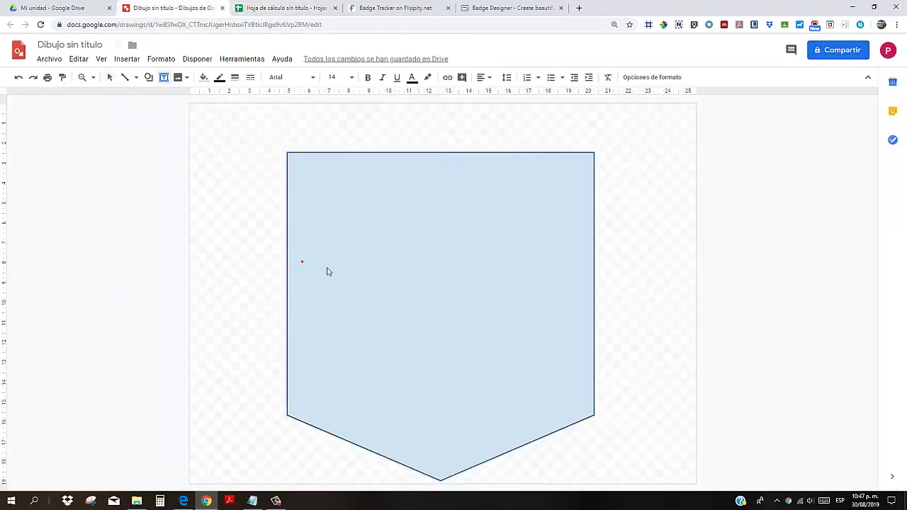
left_click(302, 261)
type("Segu")
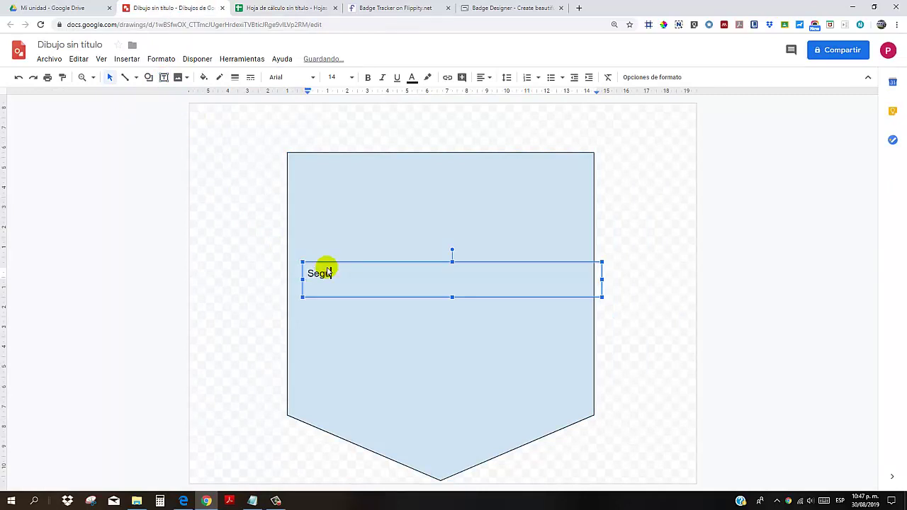
type("ridad en Línea")
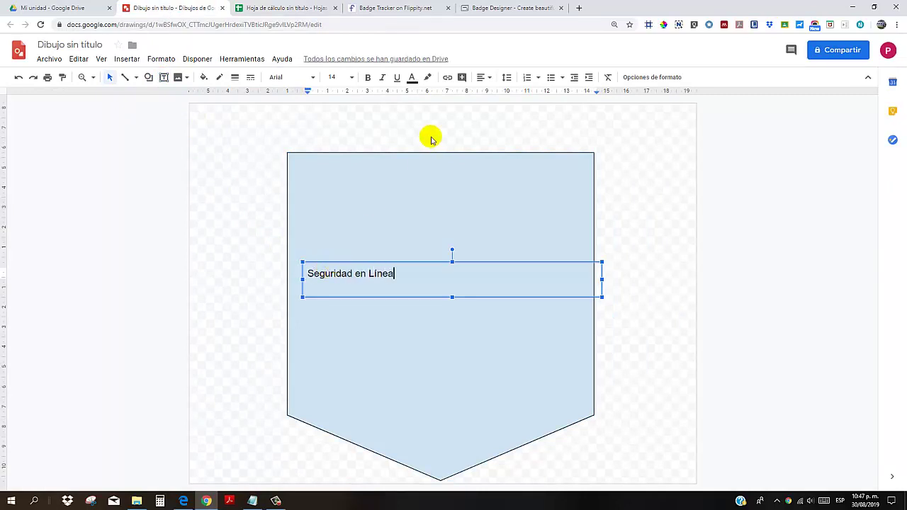
left_click(484, 77)
left_click(499, 94)
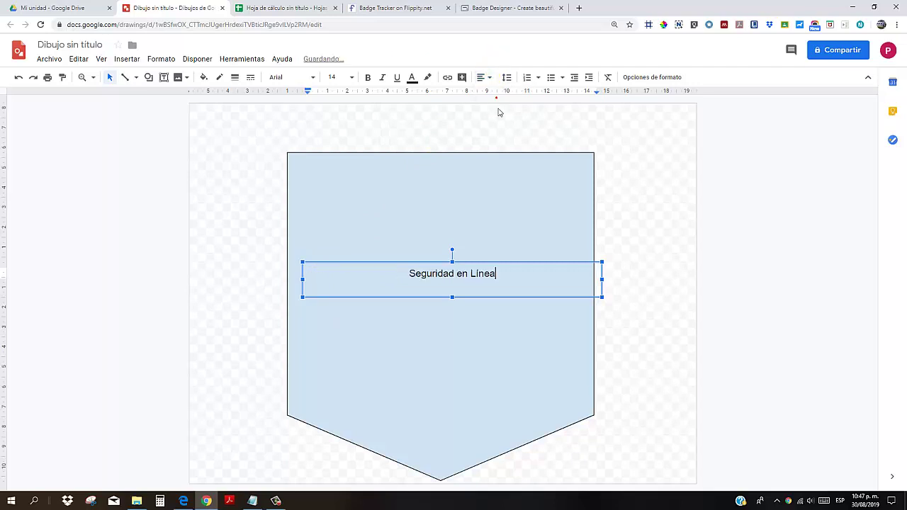
left_click_drag(602, 296, 578, 289)
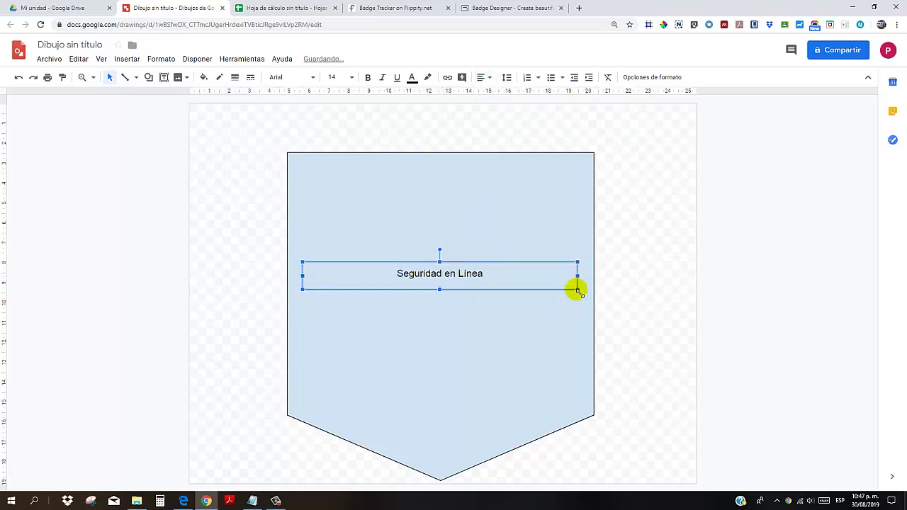
Set the title to font size 30 and move it slightly lower
left_click(349, 80)
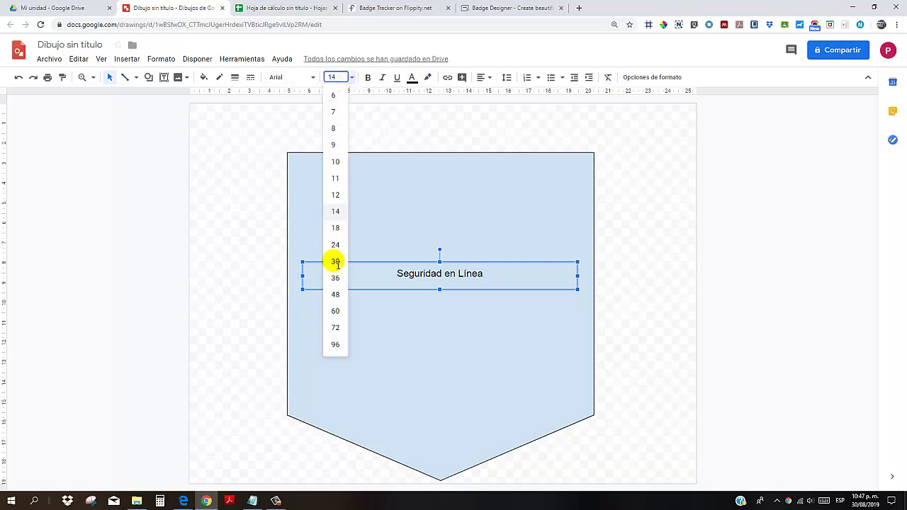
left_click(337, 262)
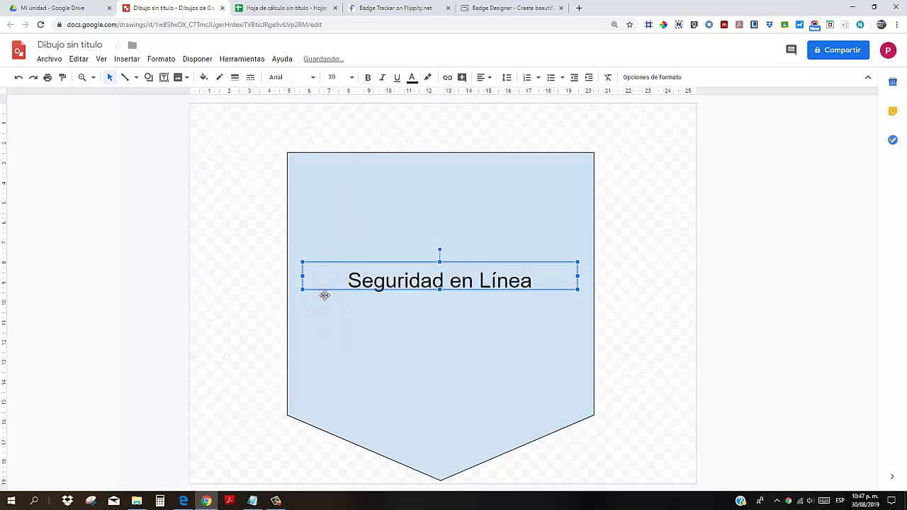
left_click_drag(324, 296, 314, 300)
left_click(244, 303)
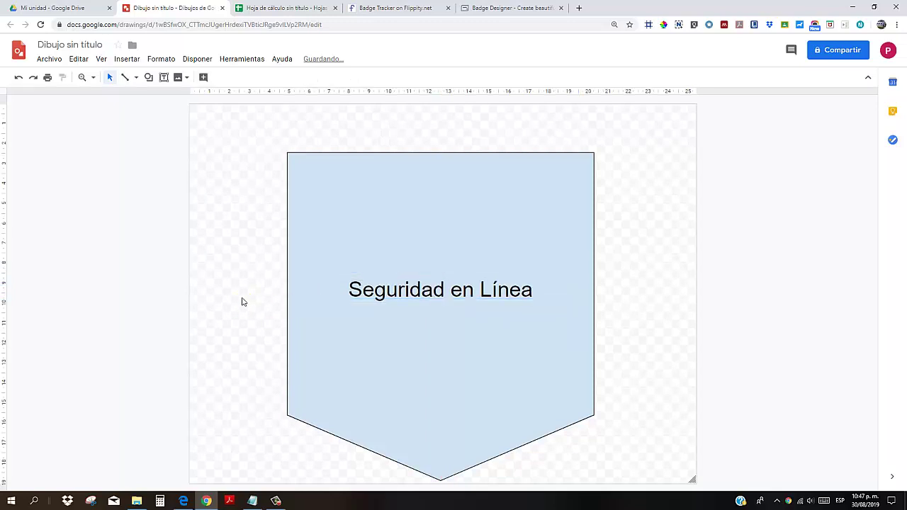
Draw a smiley face shape below the title
left_click(148, 77)
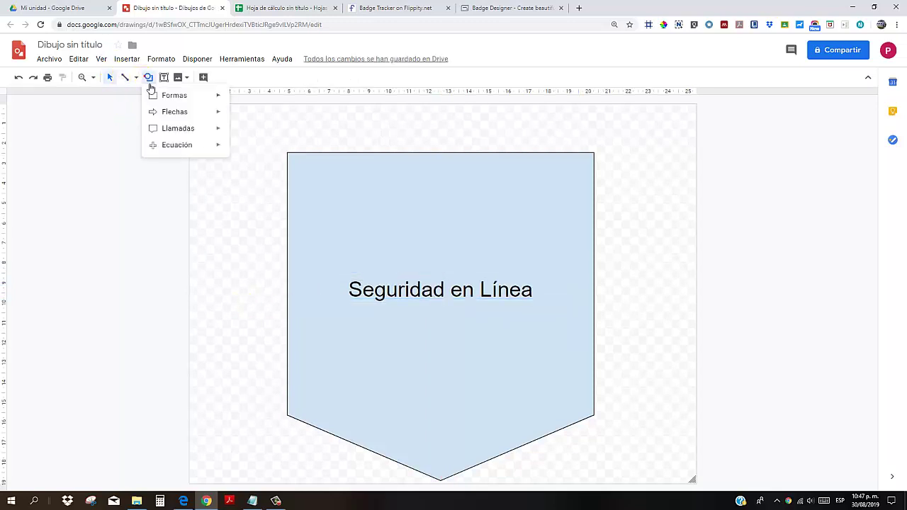
mouse_move(167, 95)
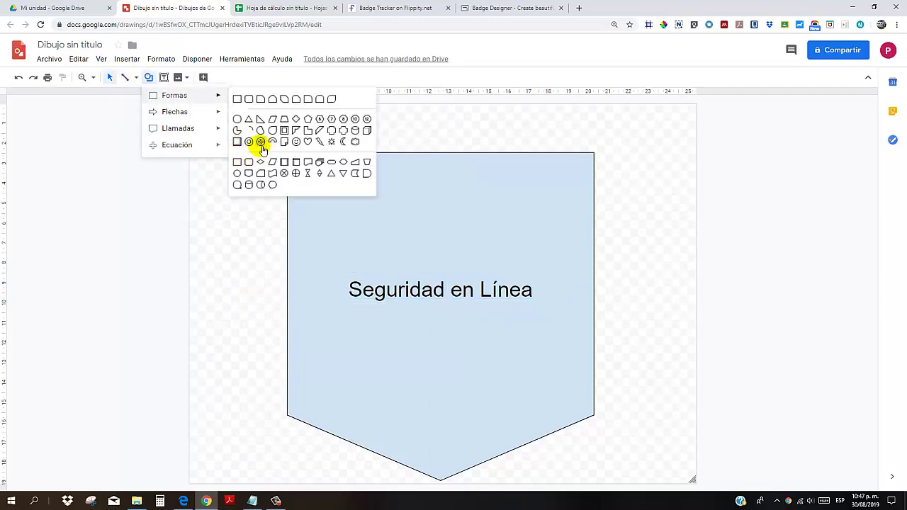
left_click(297, 142)
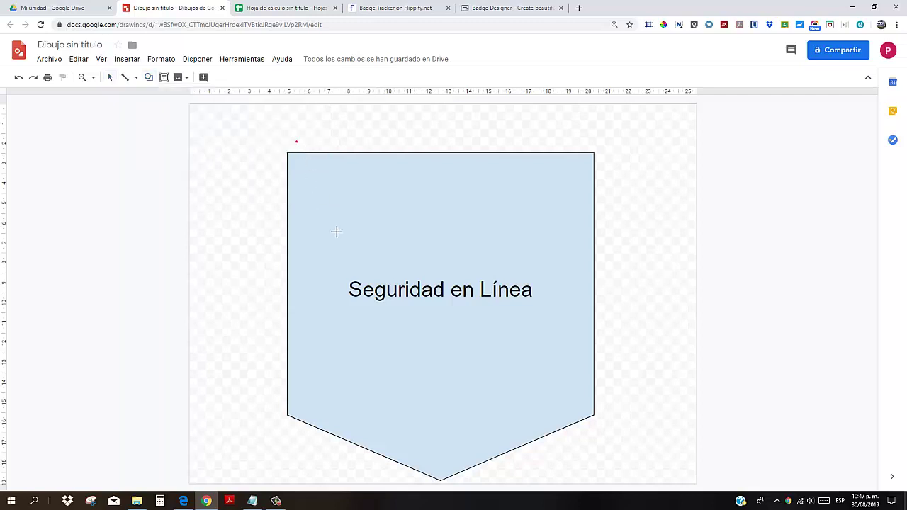
left_click_drag(400, 327, 462, 419)
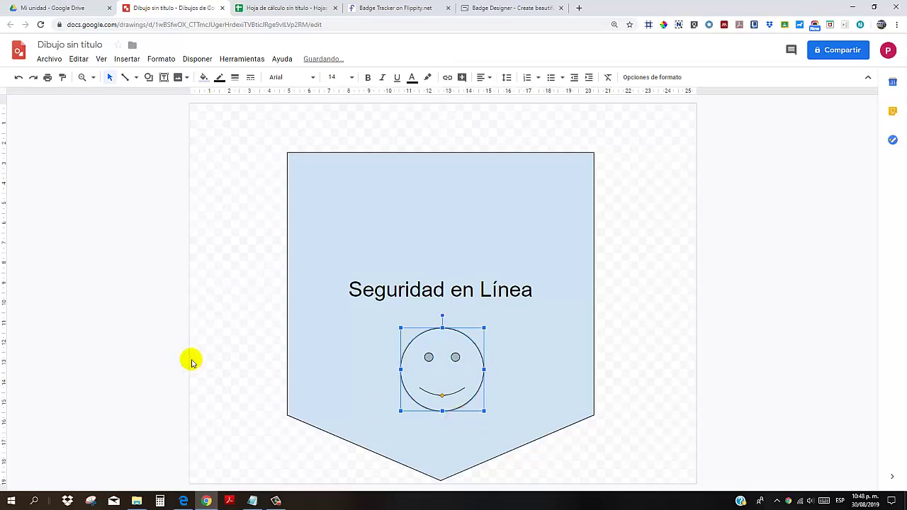
left_click(262, 319)
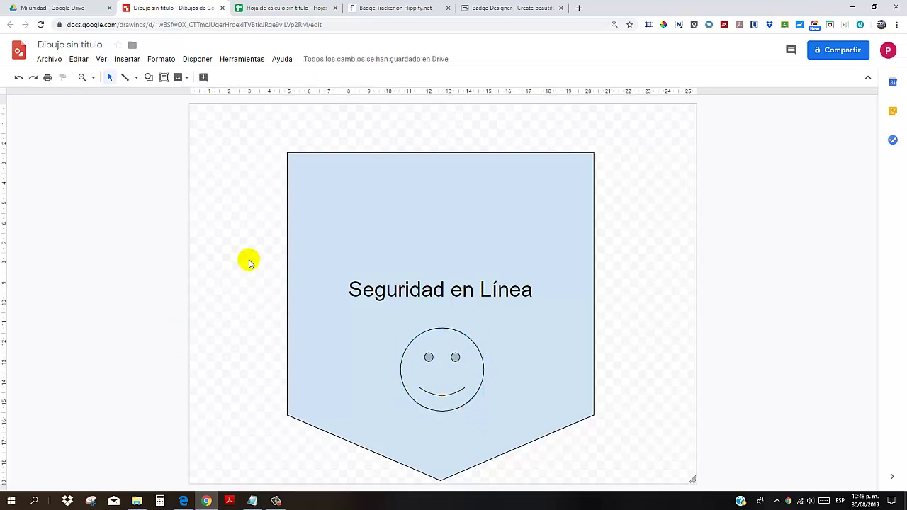
left_click(49, 59)
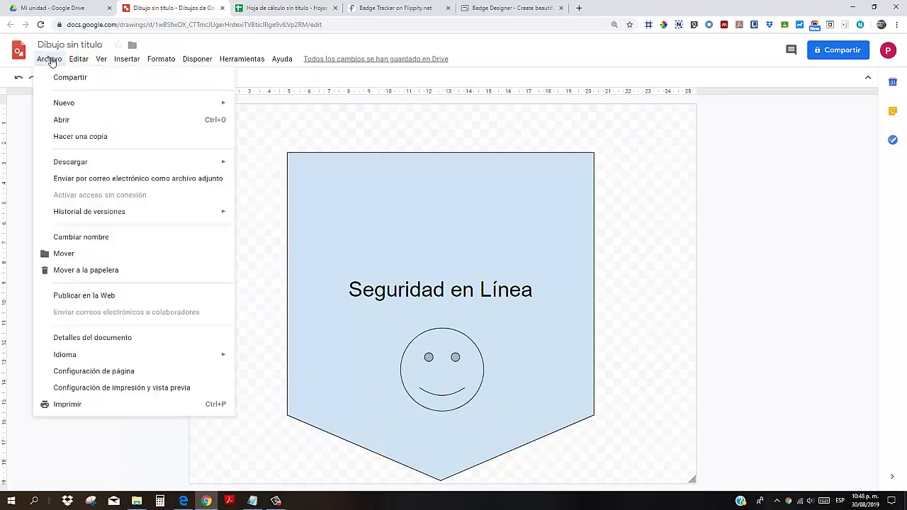
Publish the drawing to the web at Pequeño (480x360) and copy its link
left_click(84, 296)
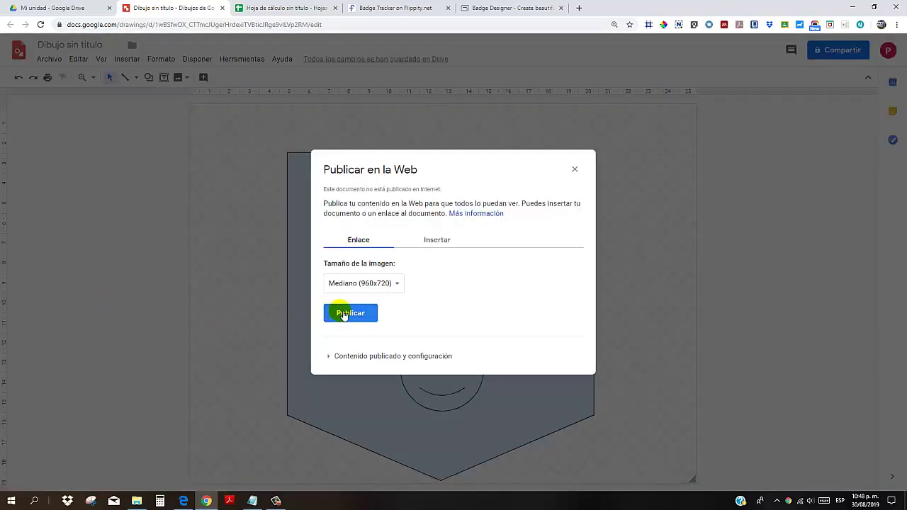
left_click(395, 284)
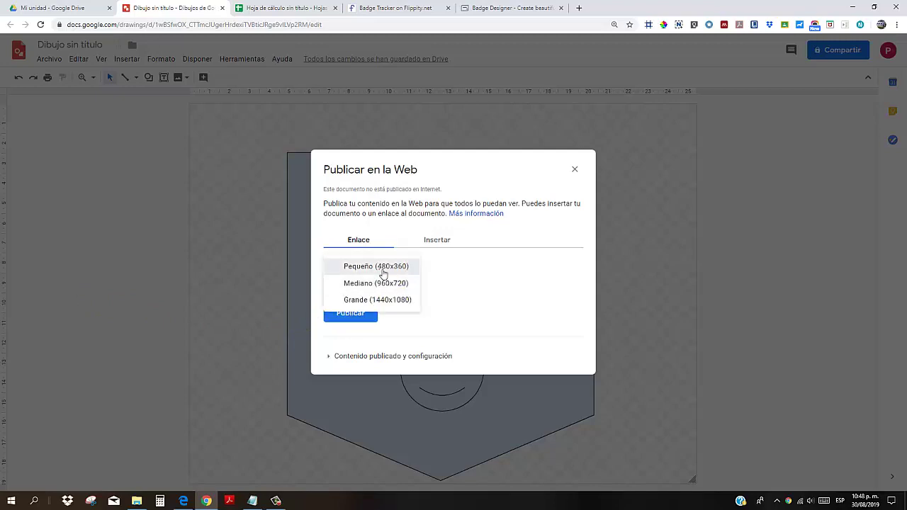
left_click(380, 267)
left_click(364, 318)
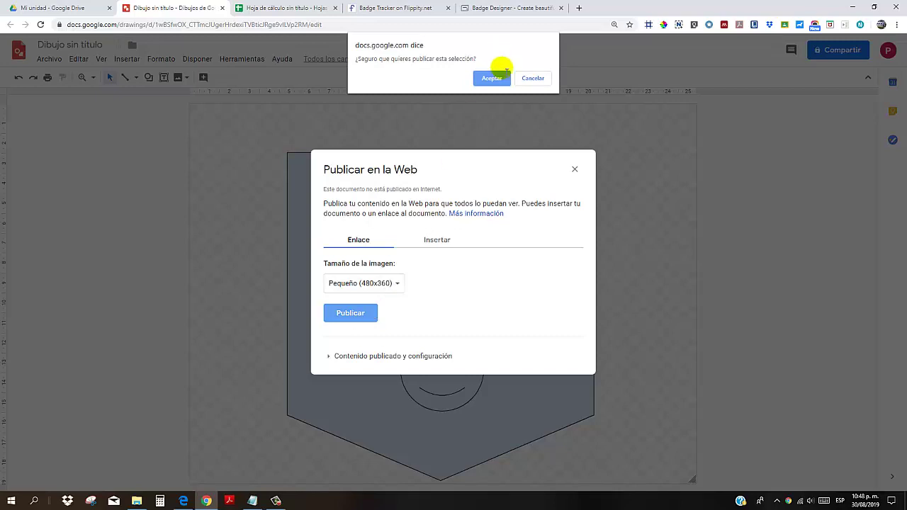
left_click(500, 79)
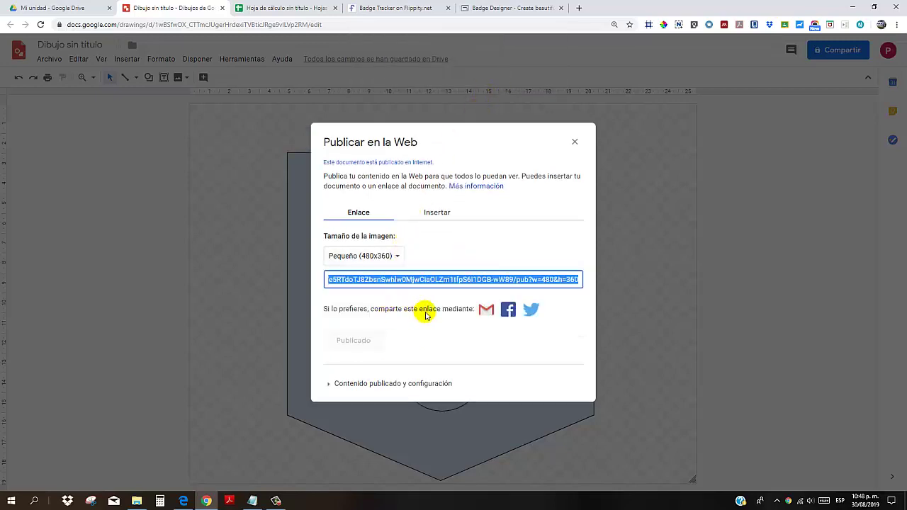
left_click(353, 282)
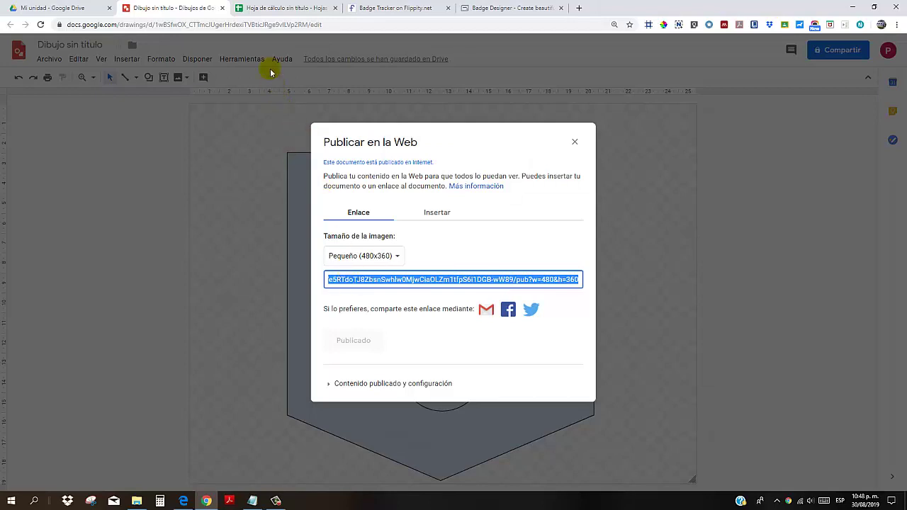
left_click(260, 8)
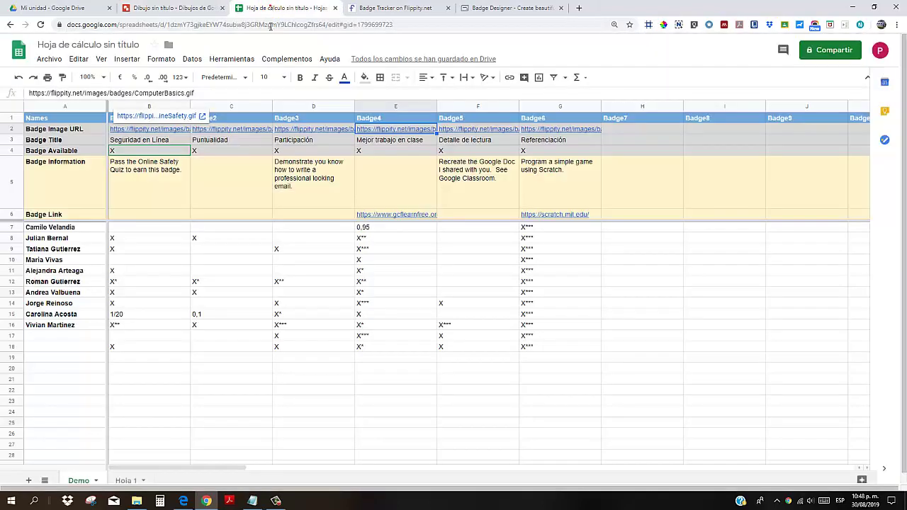
Paste the published drawing link into Badge1's image URL cell B2
left_click(182, 129)
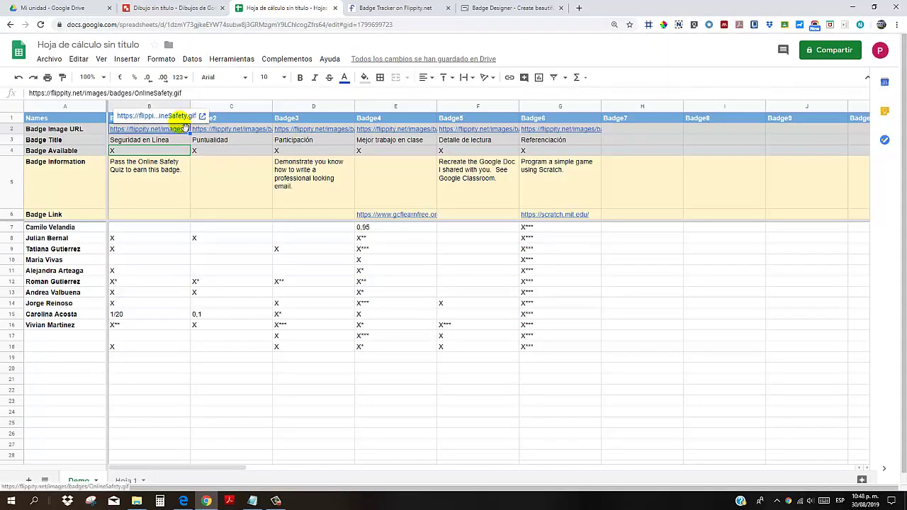
type("https://docs.google.com/drawings/d/e/2PACX-1vRbmTPvd5uF0vCh23R1uD3ONK4ymY3oryVe5RTdoTJ8ZbsnSwhlw0MjwCiaOLZm1tfpS6I1DGB-wW89/pub?w=480&h=360")
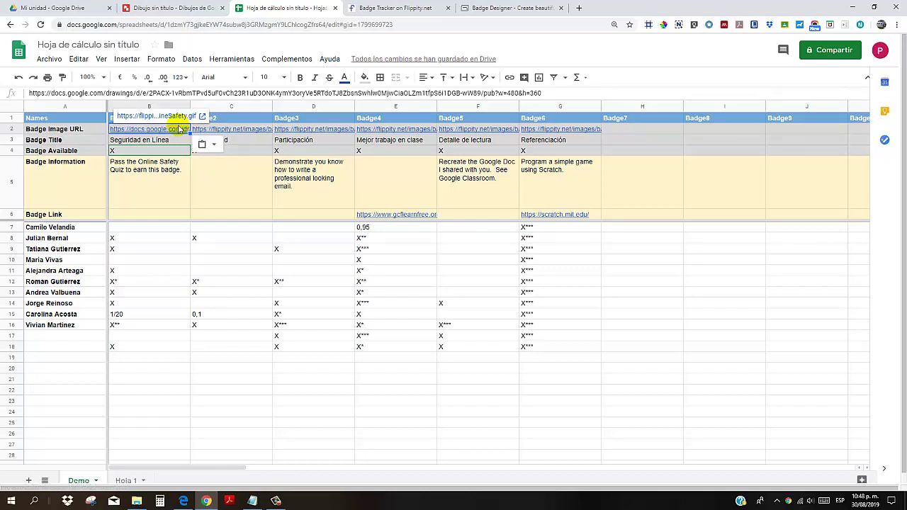
double_click(178, 128)
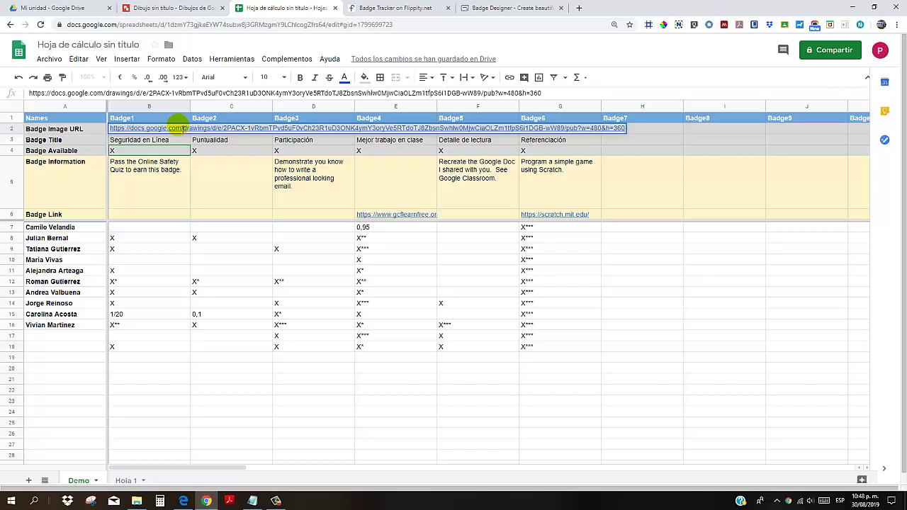
Change Badge1's information to 'Manejo seguro de la información'
left_click(173, 174)
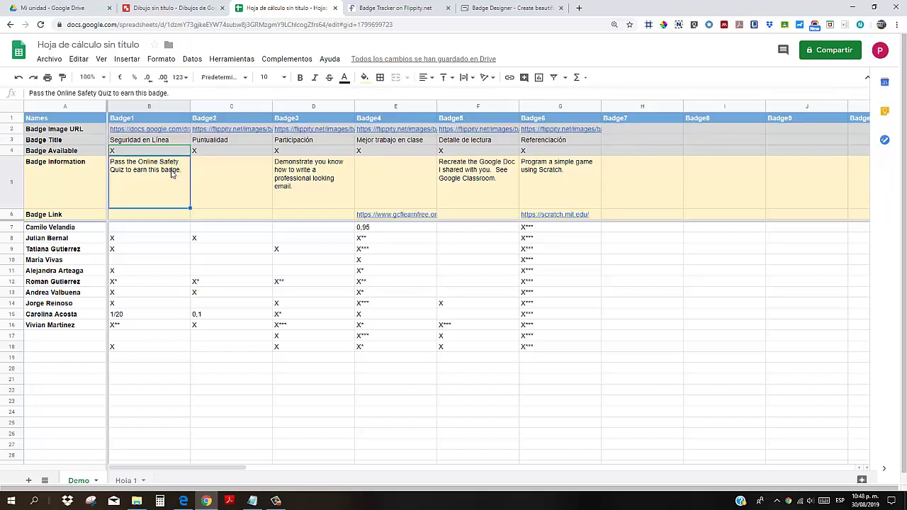
left_click(169, 182)
type("Manejo ")
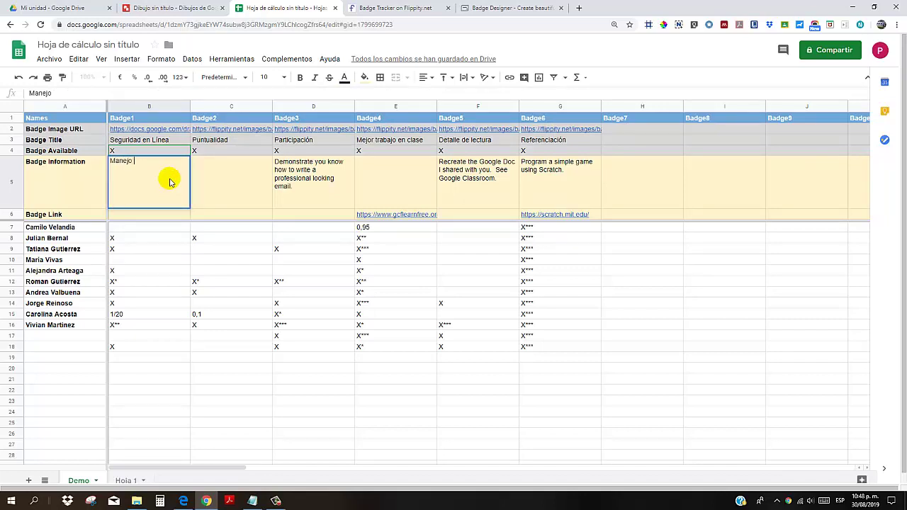
type("seguro de la info")
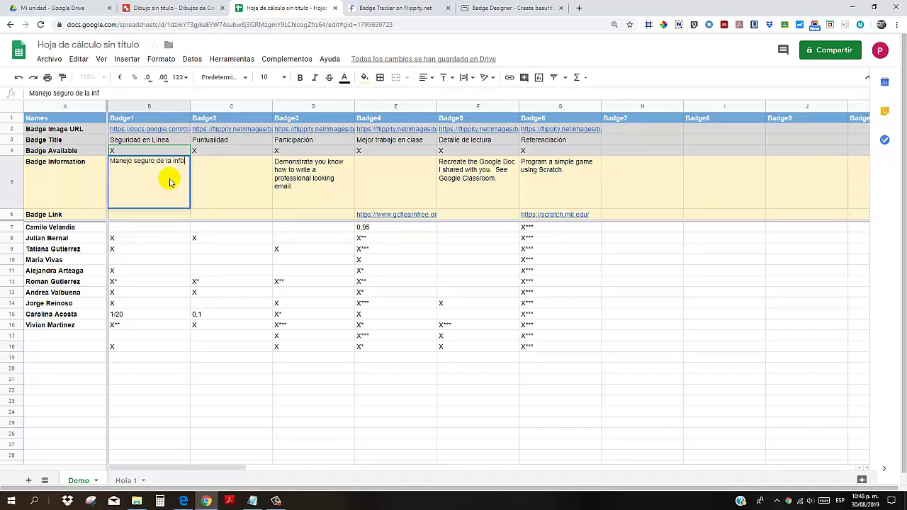
type("rmación")
key("Return")
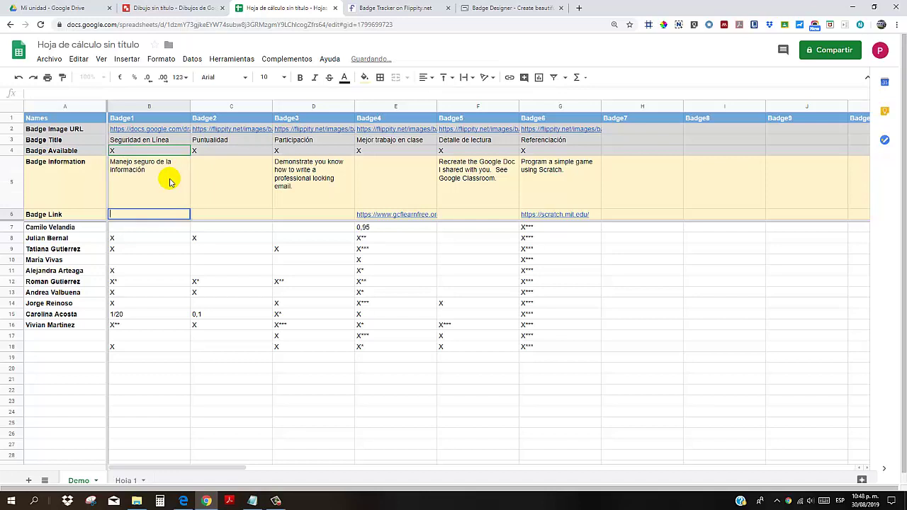
key("Return")
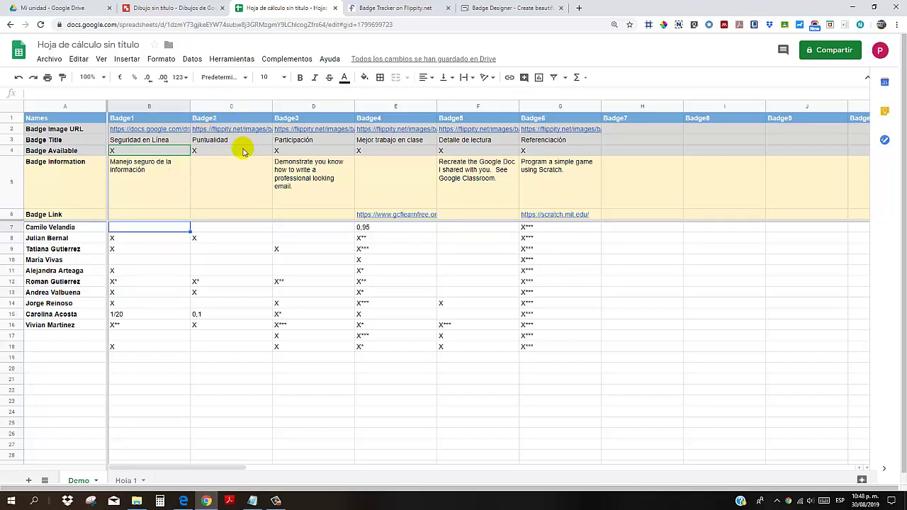
Show the Flippity.net URL via Complementos > Flippity and select the Badge Tracker link
left_click(297, 62)
mouse_move(295, 103)
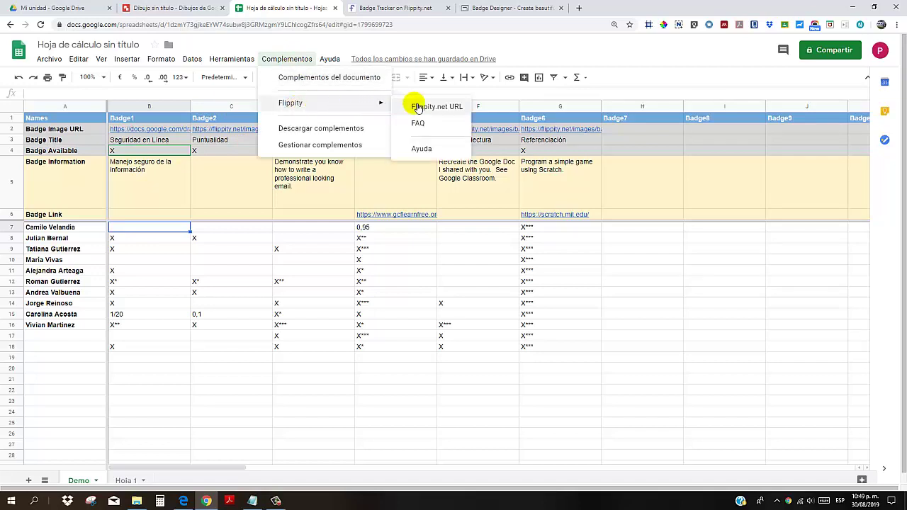
left_click(457, 108)
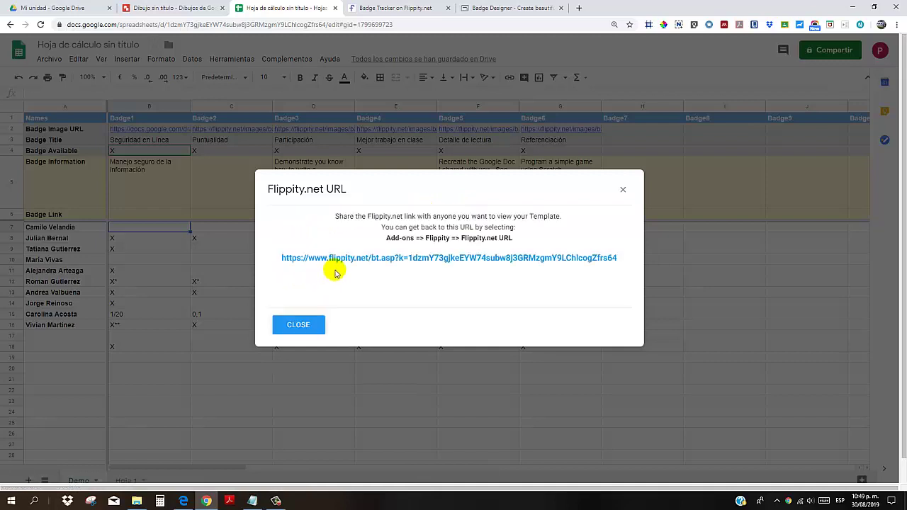
left_click_drag(278, 259, 580, 259)
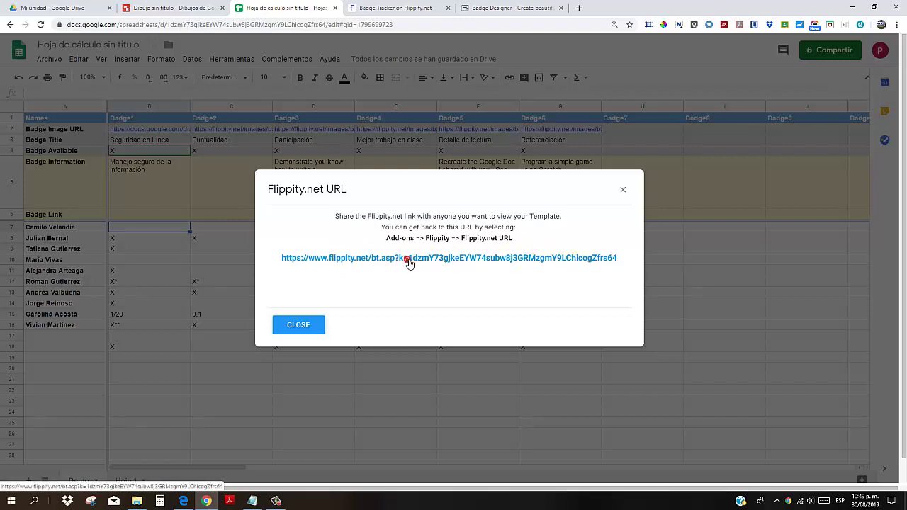
left_click(382, 261)
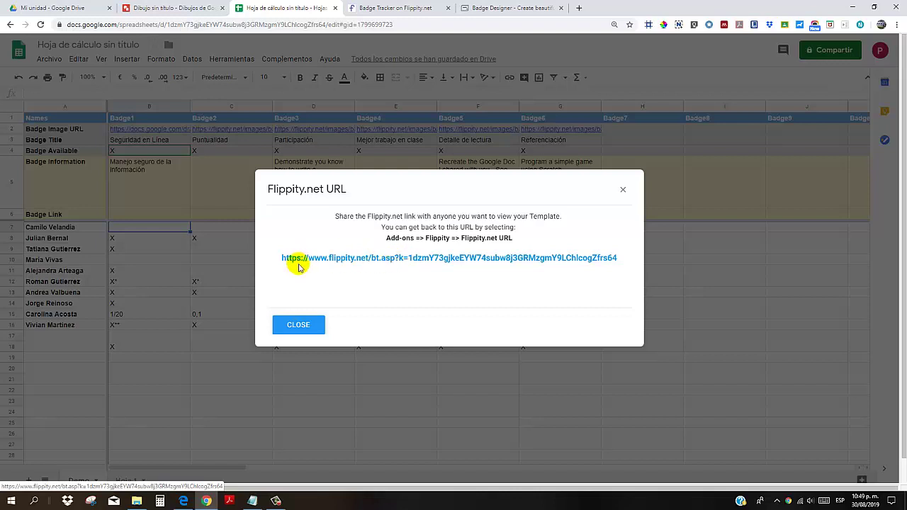
left_click_drag(282, 259, 617, 268)
key("ctrl+c")
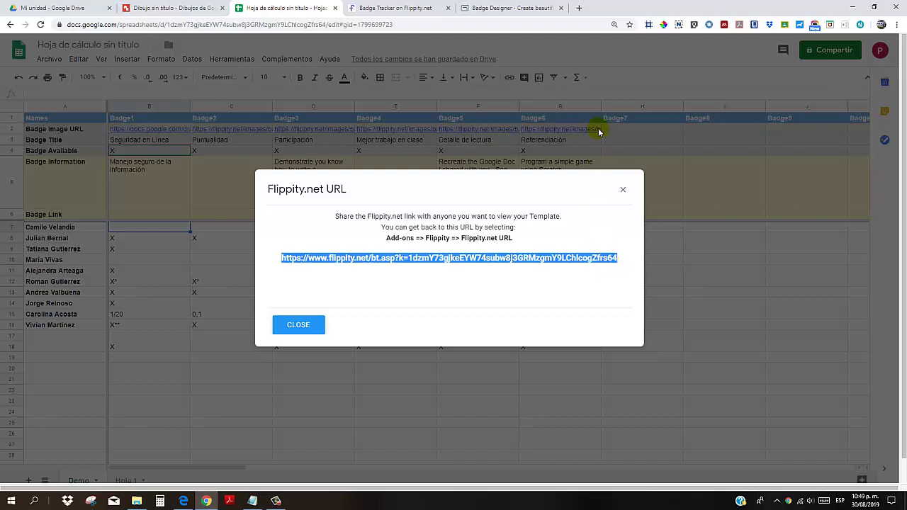
left_click(578, 8)
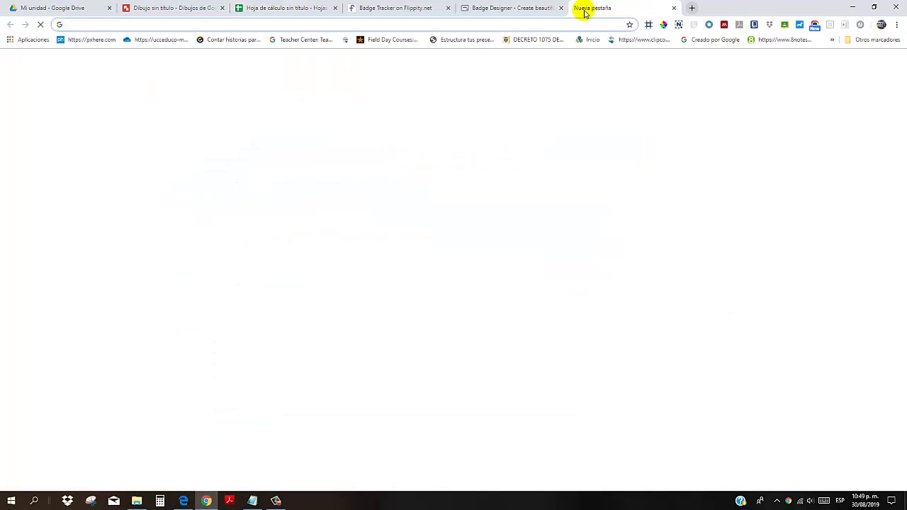
Paste the Badge Tracker link into the new tab and load the page
key("ctrl+v")
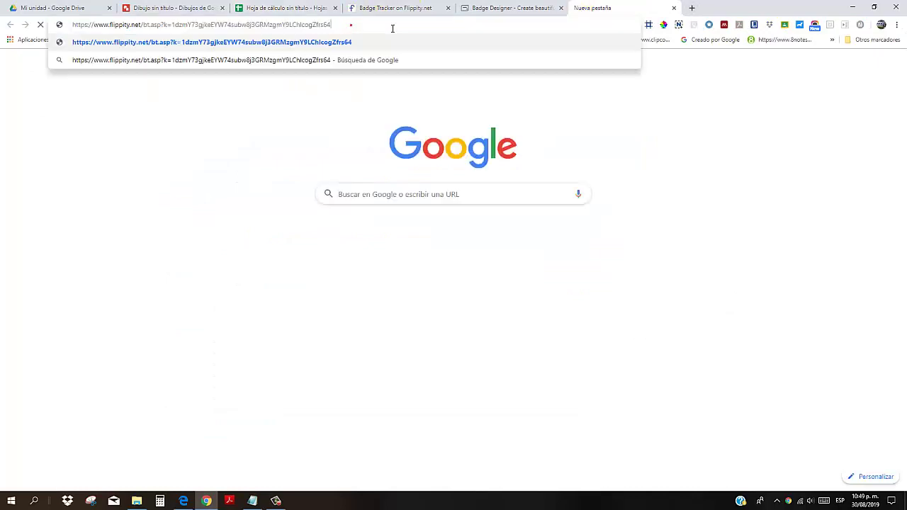
key("Return")
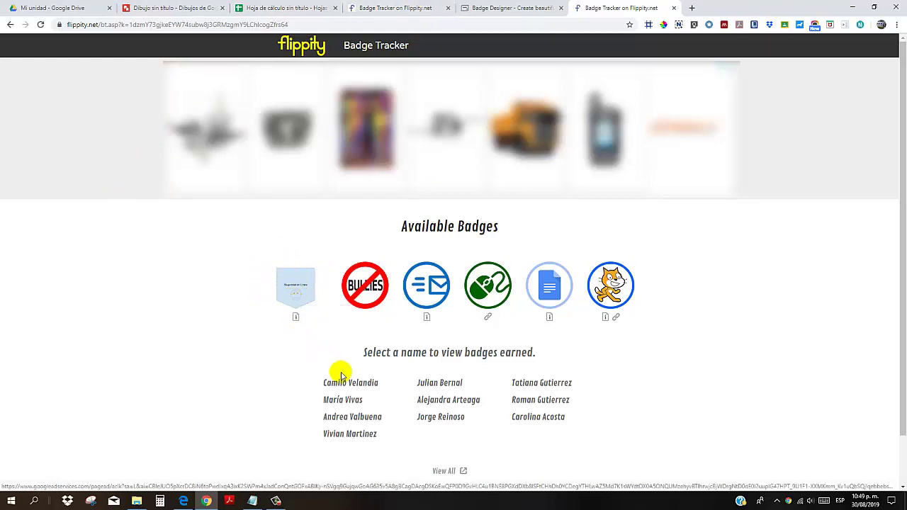
scroll(333, 370, "down", 1)
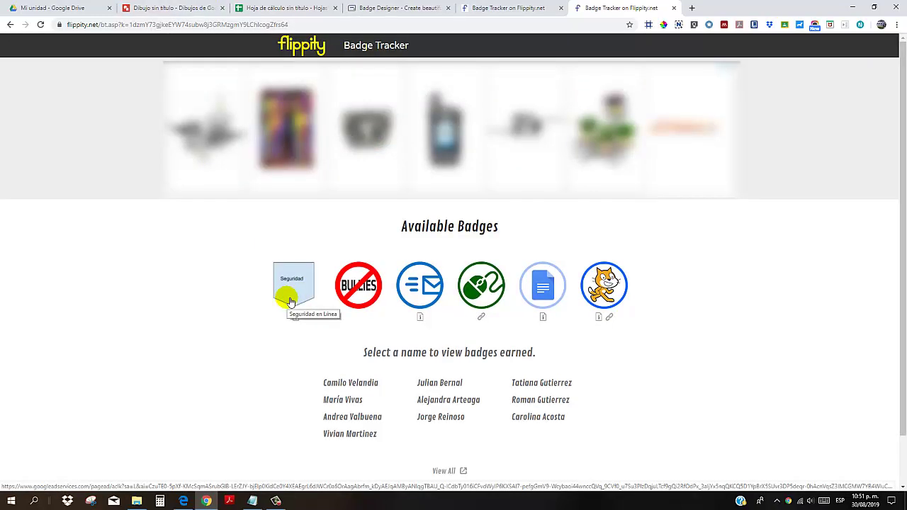
Inspect the Bullies badge's img element, then return to the badge drawing
right_click(355, 294)
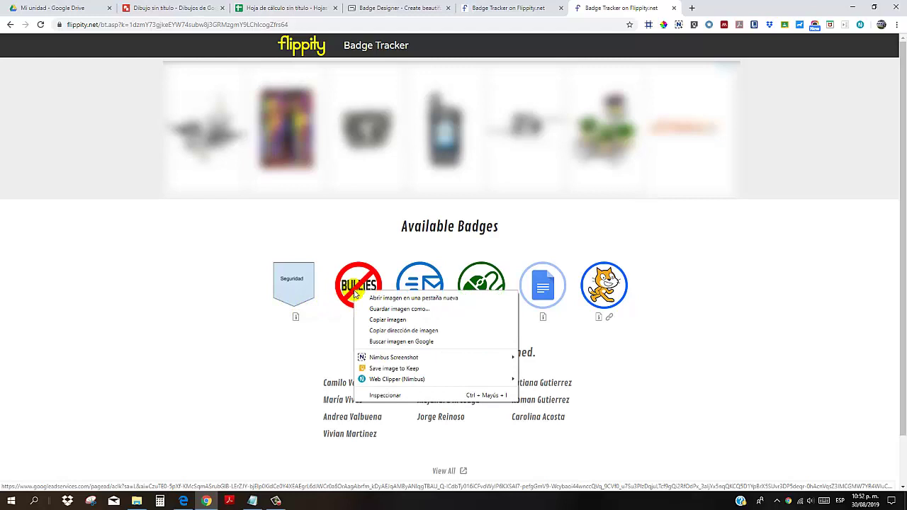
left_click(394, 397)
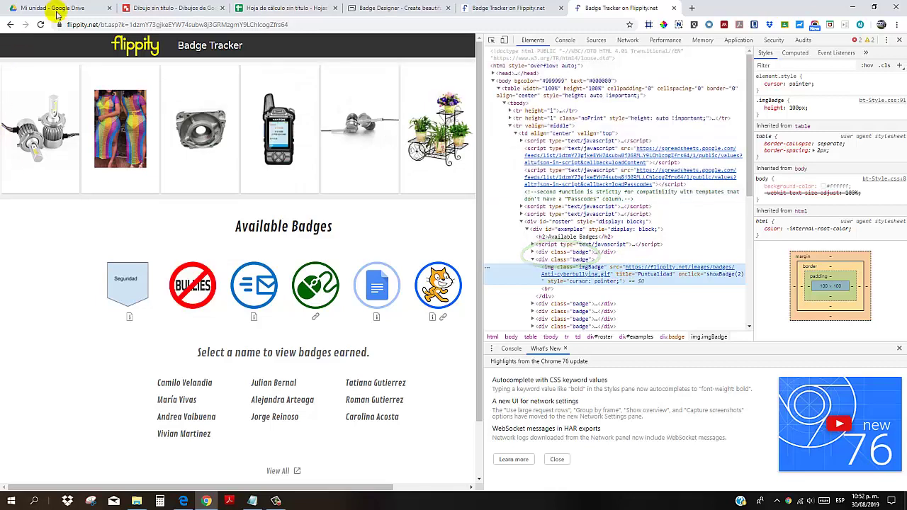
left_click(152, 7)
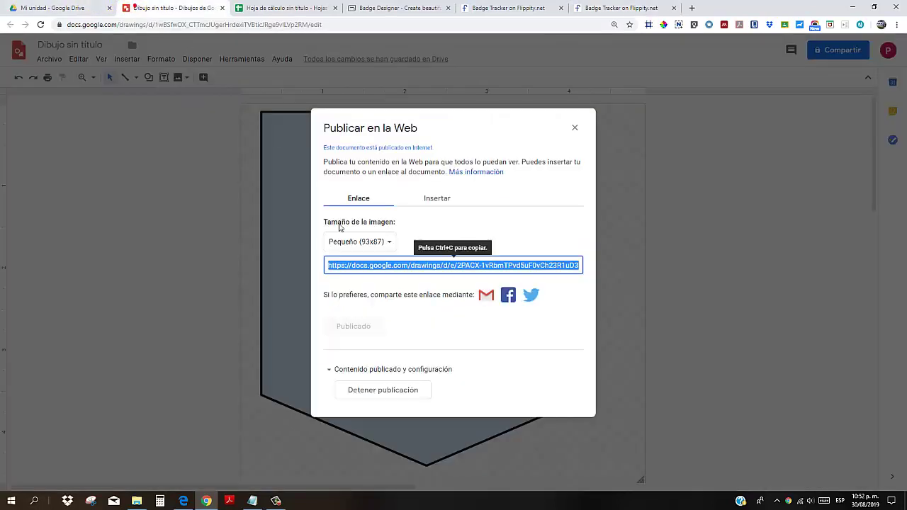
Close the publish-to-web settings, keeping the Pequeño (93x87) size
left_click(389, 243)
left_click(448, 243)
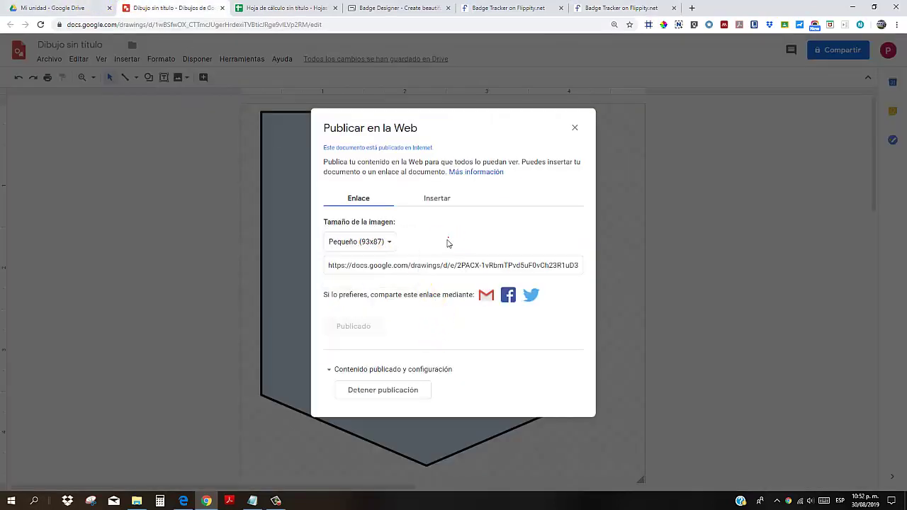
left_click(574, 127)
Set the page size to 100 × 100 pixels and nudge the badge into place
left_click(50, 59)
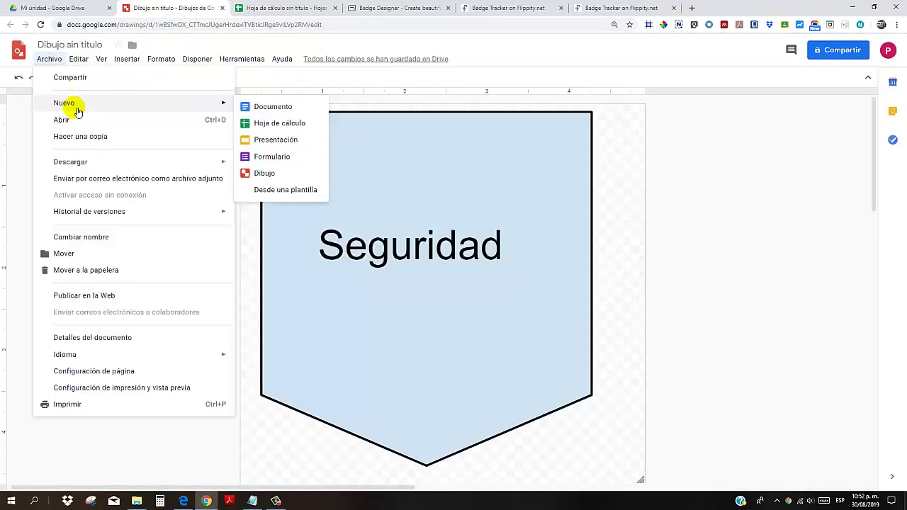
left_click(121, 371)
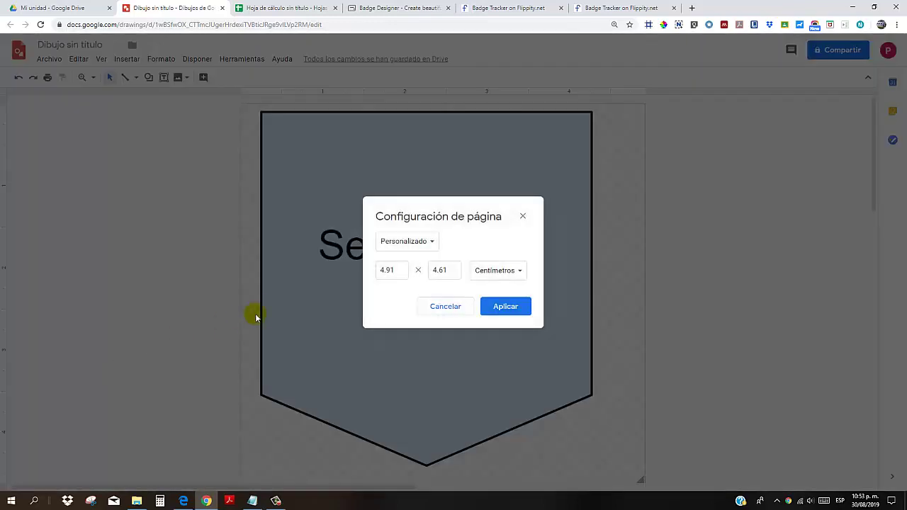
left_click(510, 272)
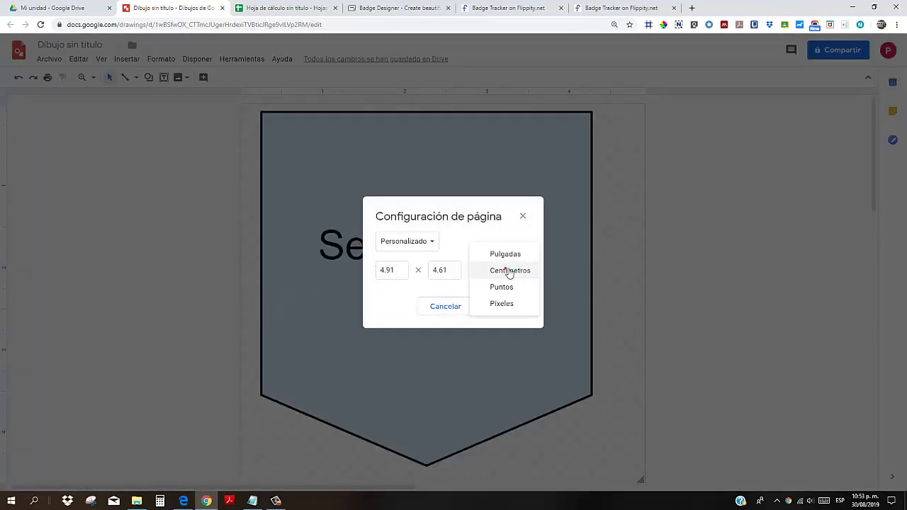
left_click(497, 305)
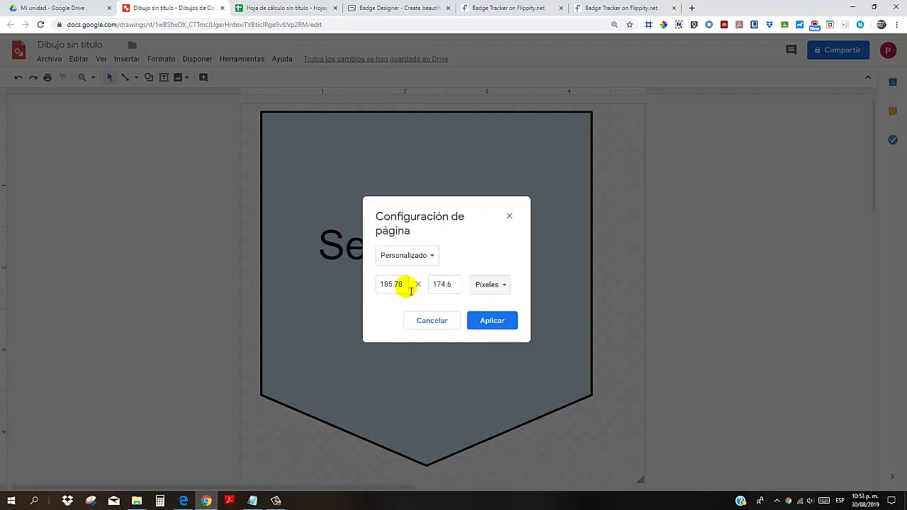
left_click_drag(409, 289, 351, 283)
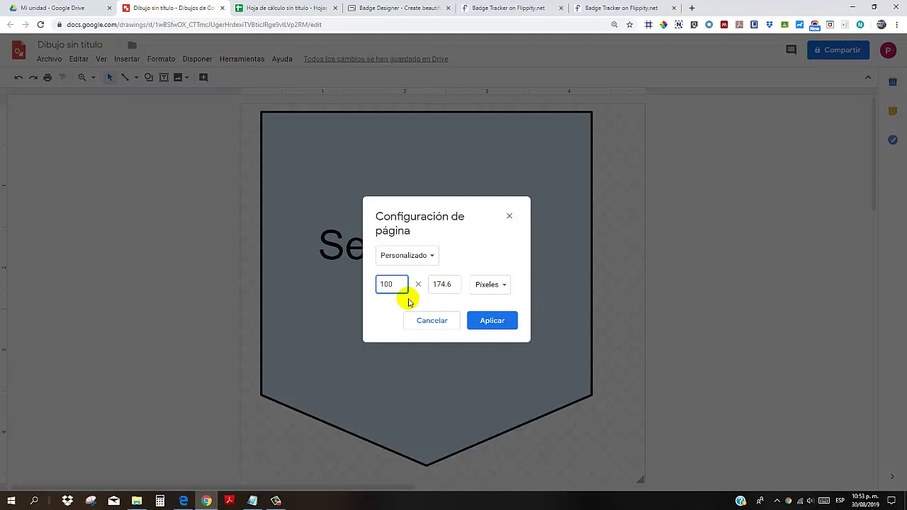
key("Tab")
type("1")
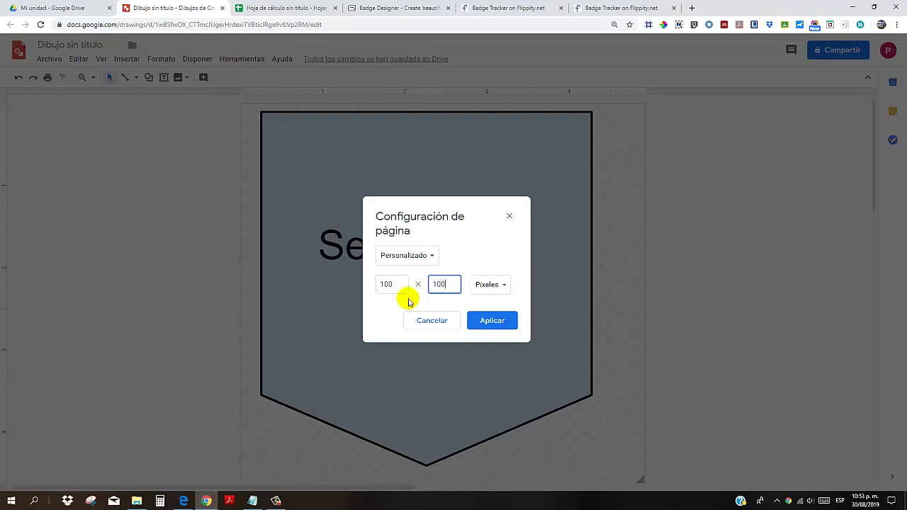
left_click(489, 321)
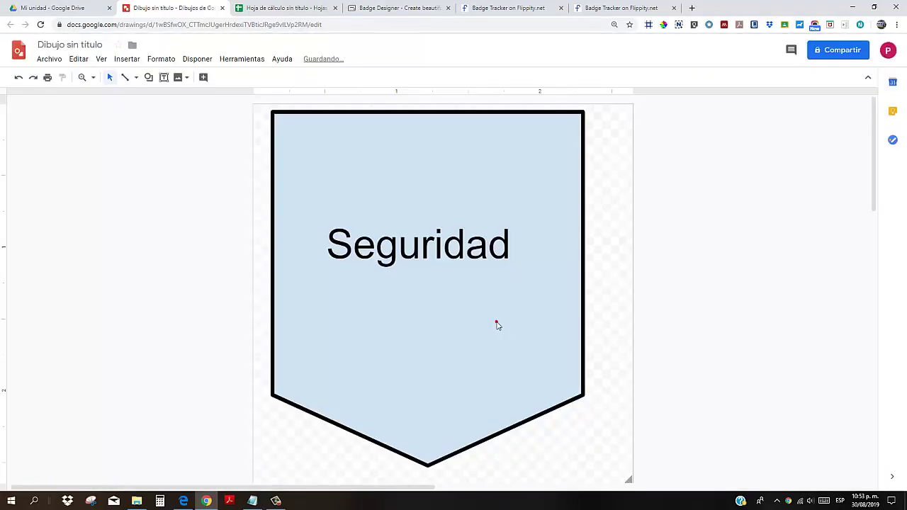
scroll(305, 340, "down", 2)
scroll(425, 347, "up", 1)
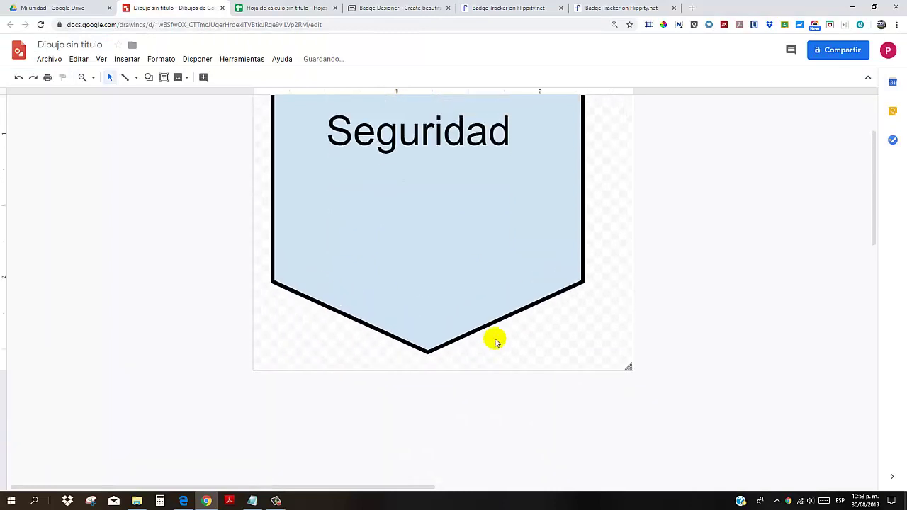
left_click_drag(525, 292, 544, 298)
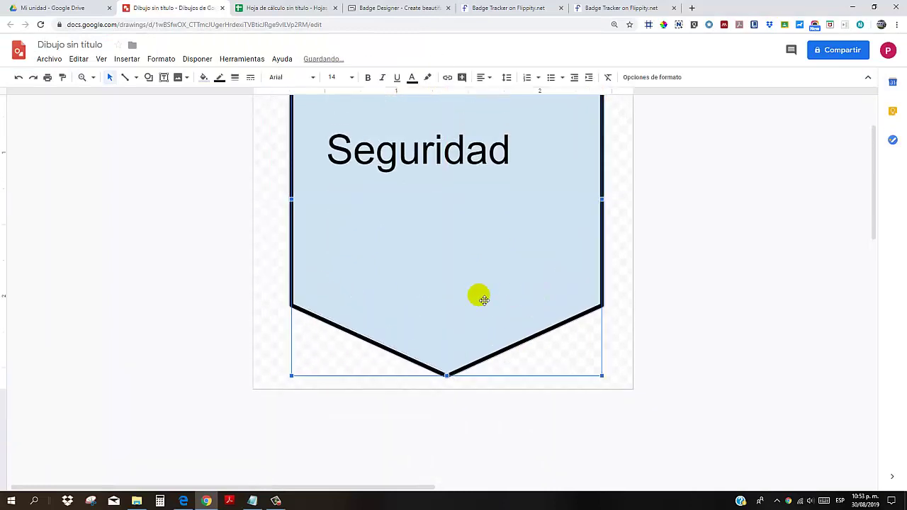
Reposition the badge shape and the Seguridad text box, and centre the Seguridad text
left_click(249, 291)
scroll(319, 270, "up", 1)
left_click_drag(385, 251, 455, 287)
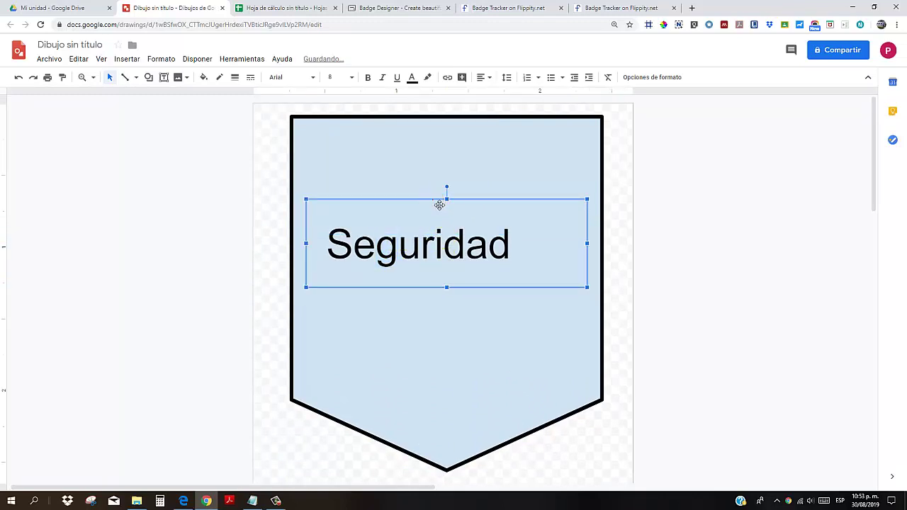
left_click_drag(438, 204, 442, 211)
left_click(482, 78)
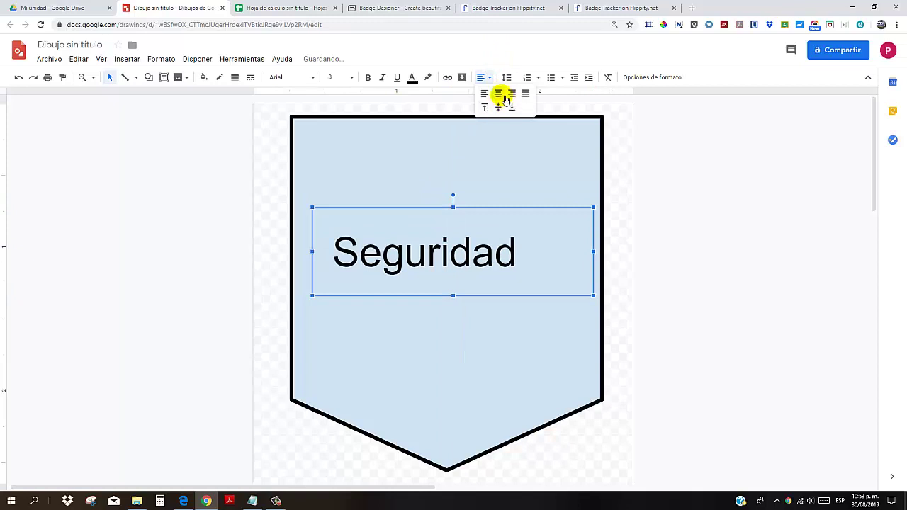
left_click(500, 93)
left_click(208, 253)
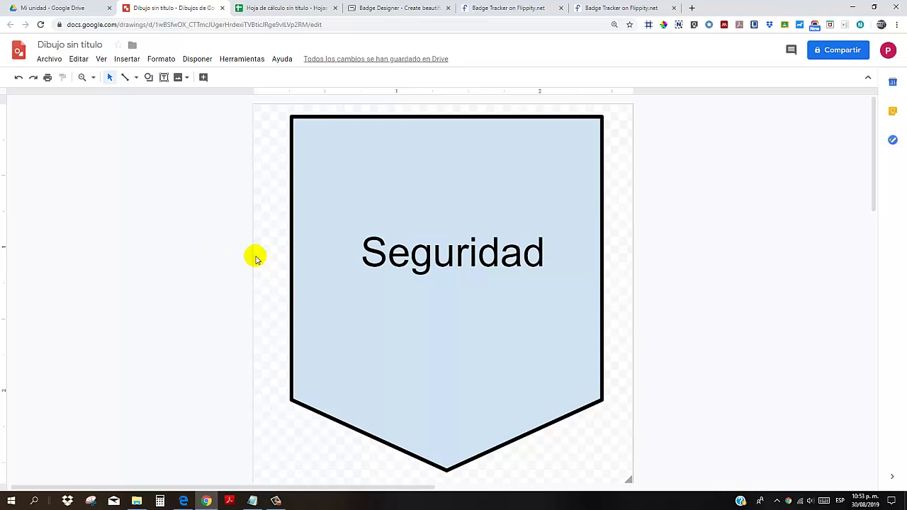
Delete the badge shape and the Seguridad text box, then go to BadgeBuilder at badge.design
left_click(314, 257)
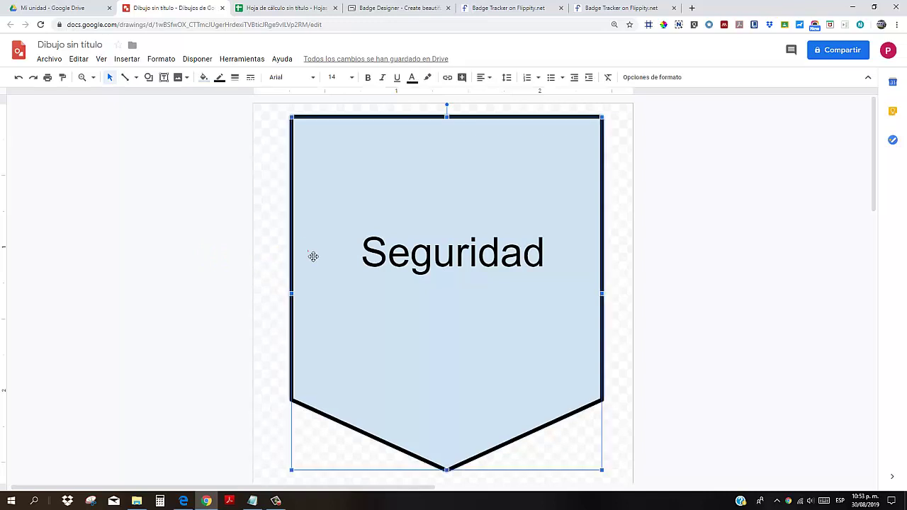
key("Delete")
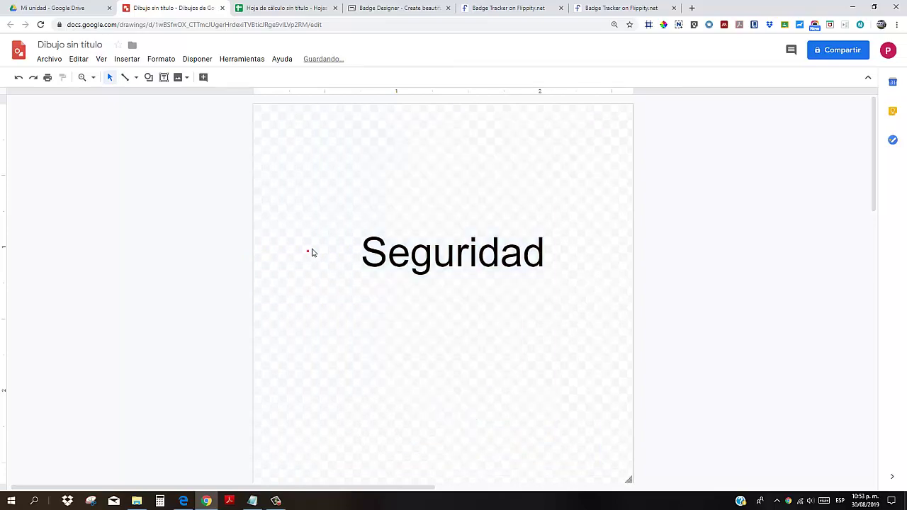
left_click(416, 244)
left_click(390, 208)
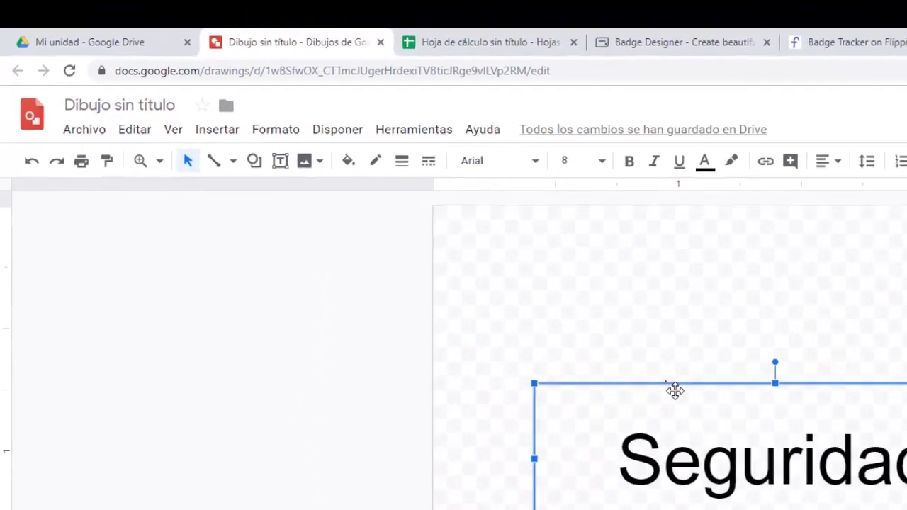
key("Delete")
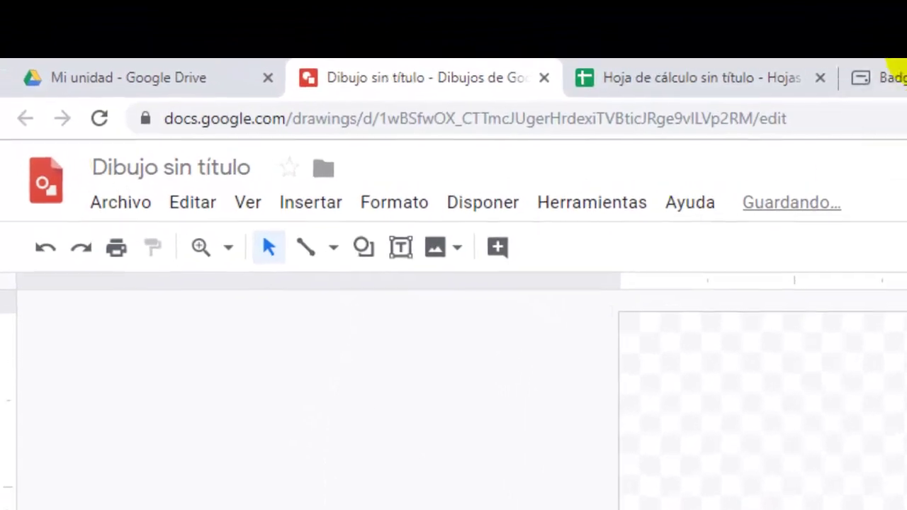
left_click(892, 75)
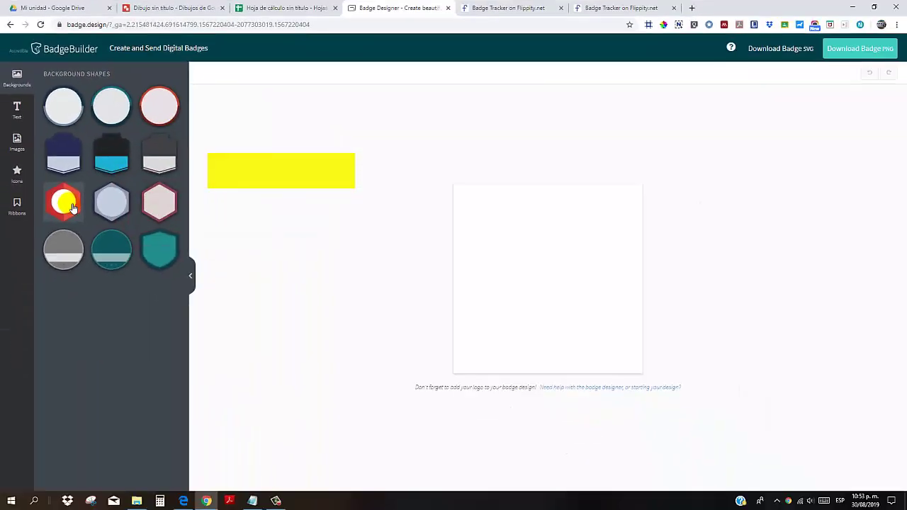
Build a red hexagon badge with a text box reading 'Seguridad'
left_click(64, 203)
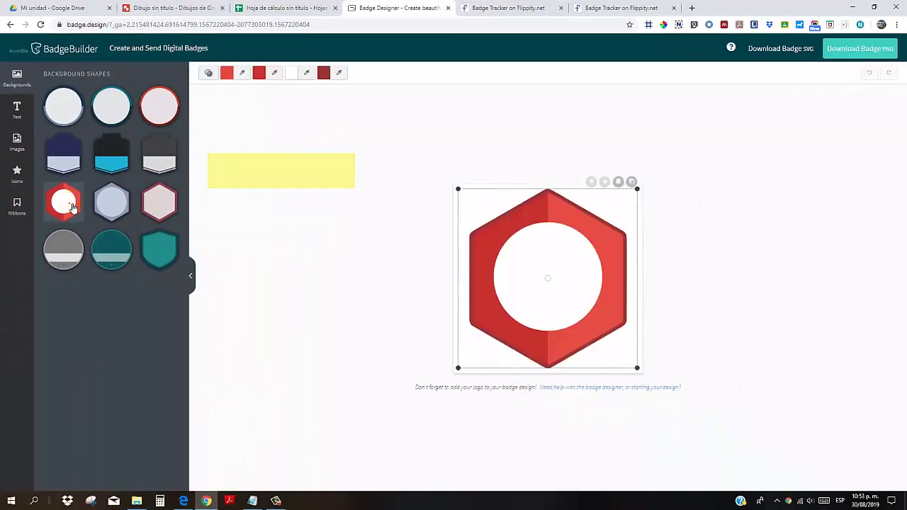
left_click(26, 115)
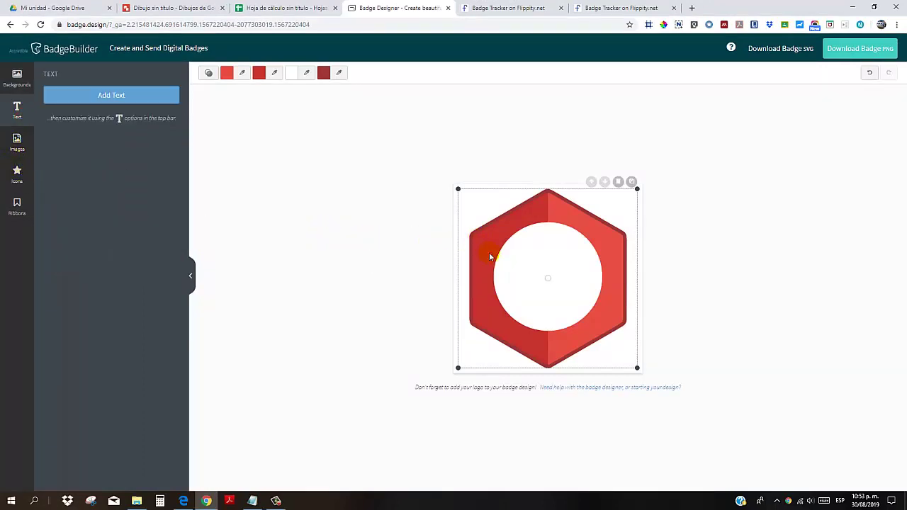
left_click(142, 93)
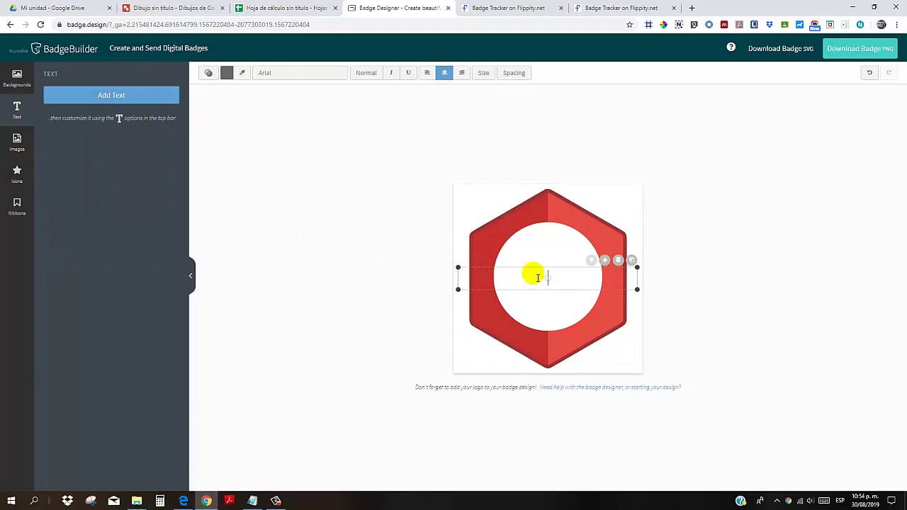
type("Seguridad")
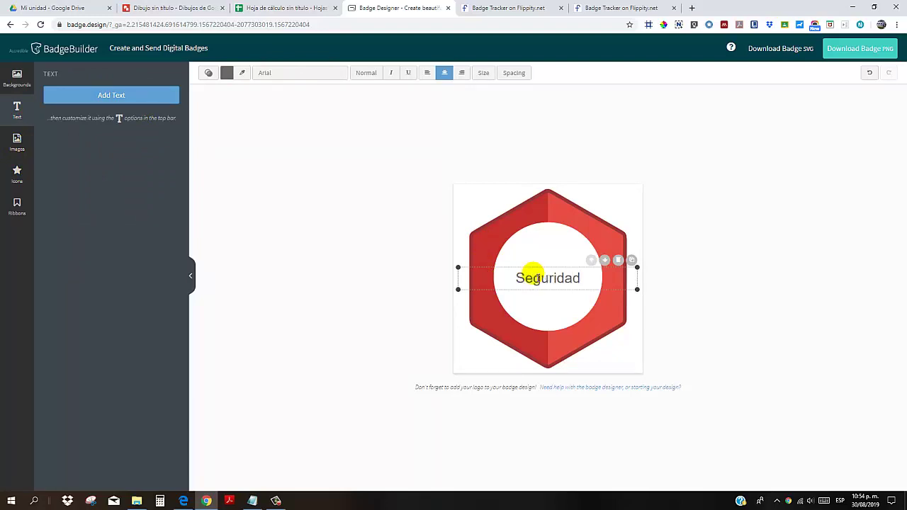
left_click(434, 242)
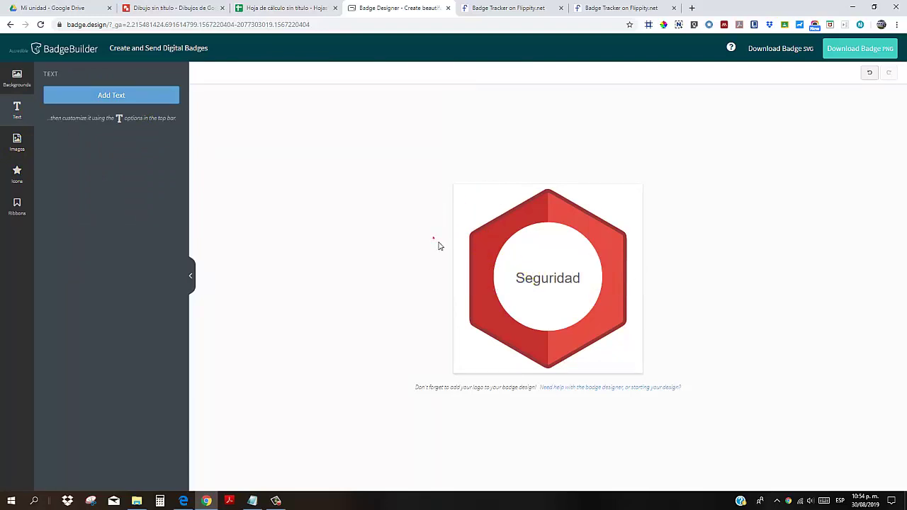
Cancel the PNG image upload without adding it, and bring up the badge icon library
left_click(17, 145)
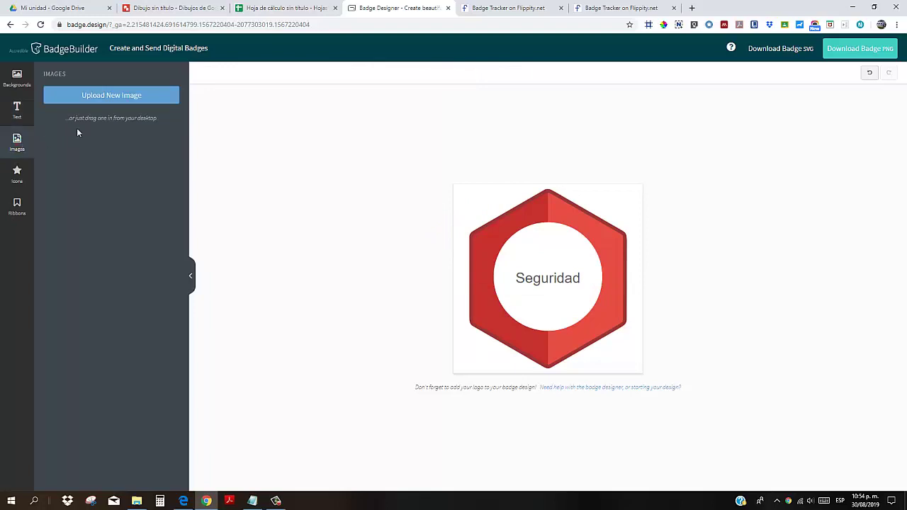
left_click(109, 99)
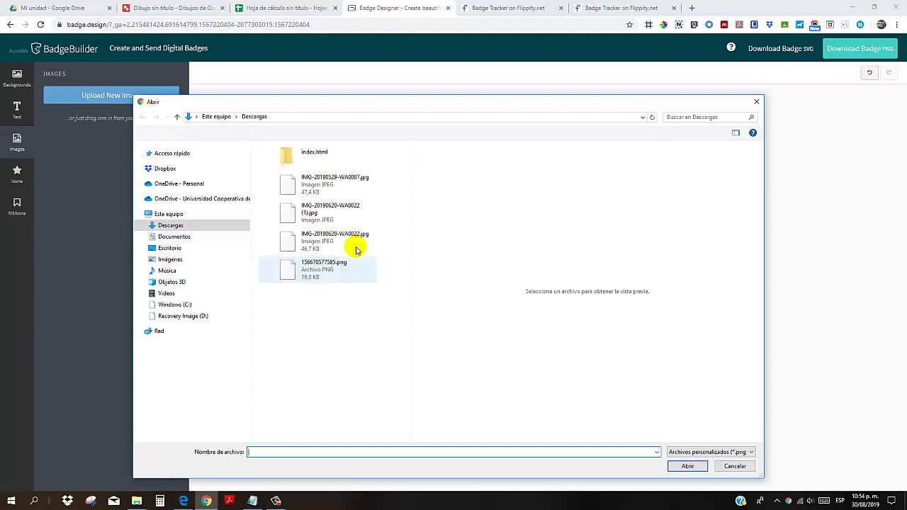
left_click(317, 271)
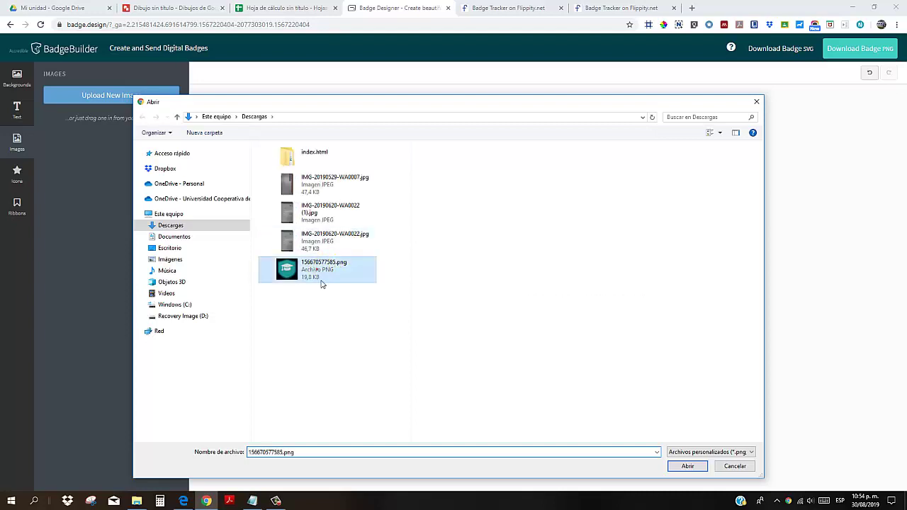
left_click(737, 466)
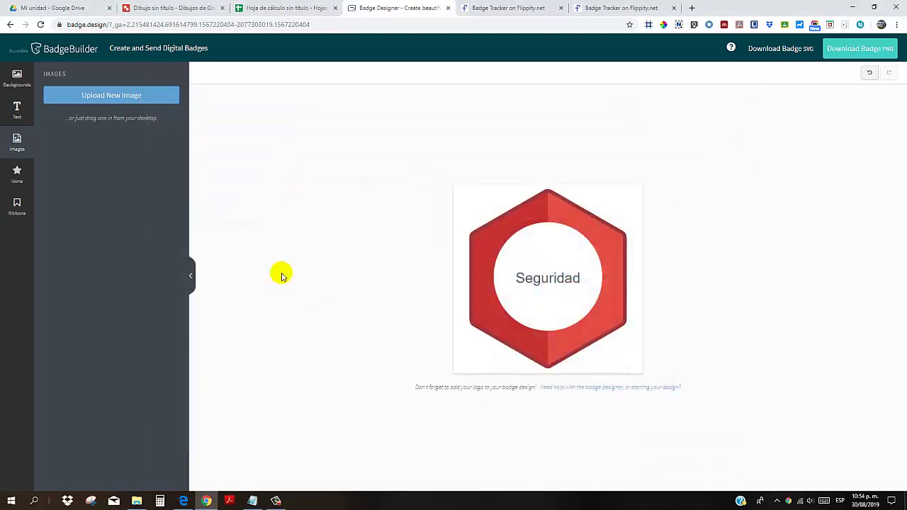
left_click(19, 183)
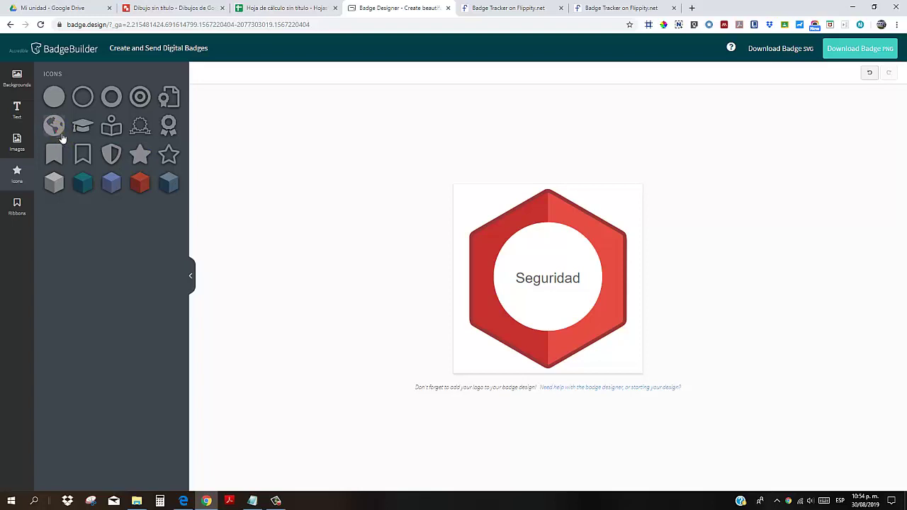
Add a globe icon to the badge and place it below the word Seguridad
left_click_drag(61, 137, 503, 293)
left_click(56, 125)
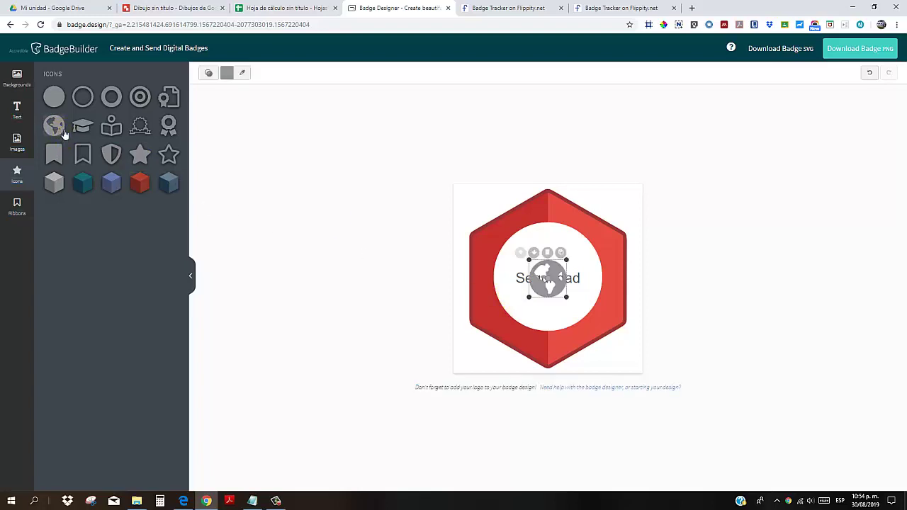
left_click_drag(541, 292, 543, 323)
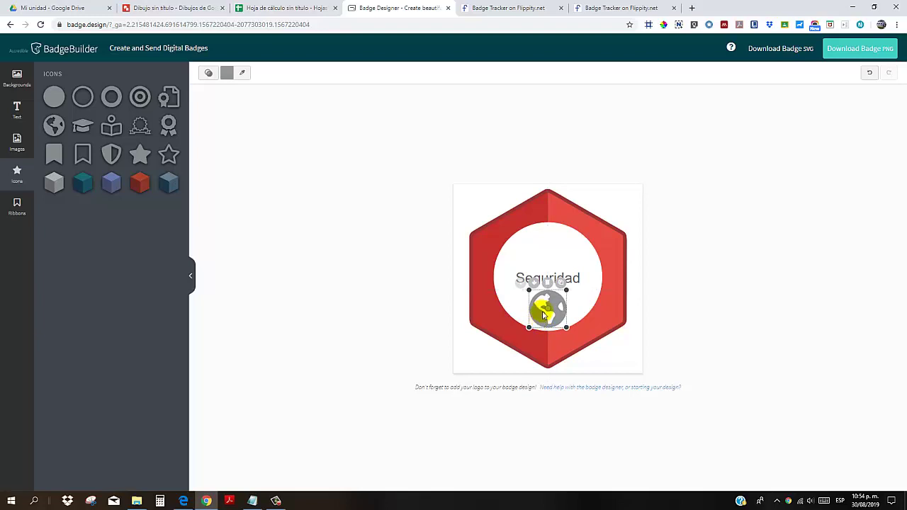
Set the globe icon's colour to dark grey
left_click(227, 76)
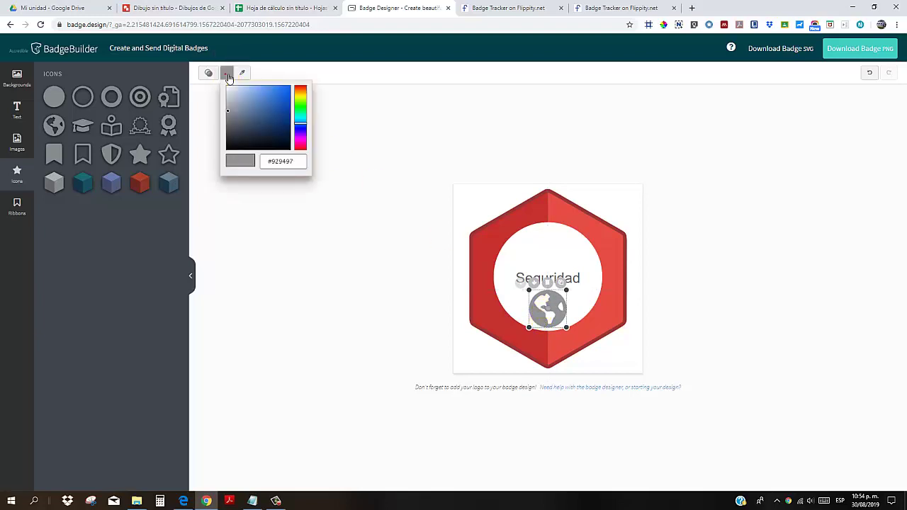
left_click_drag(299, 142, 299, 145)
left_click(284, 98)
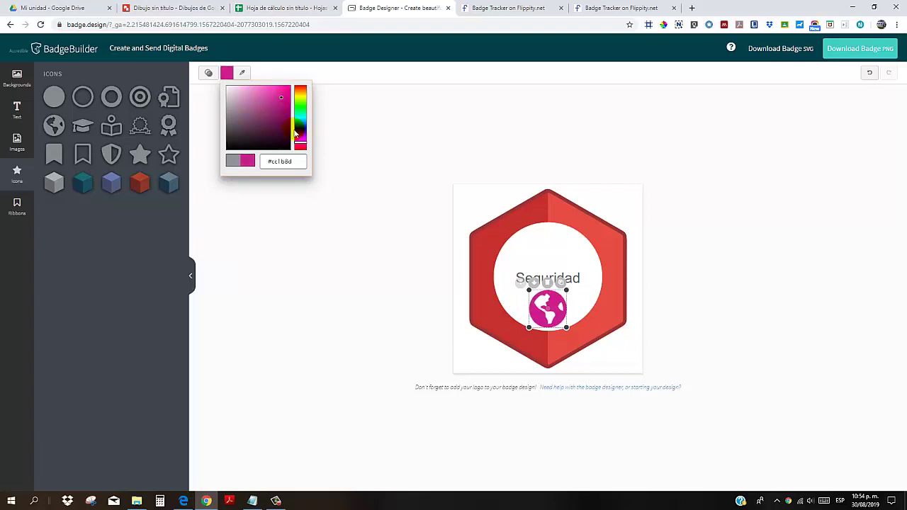
left_click_drag(267, 118, 219, 133)
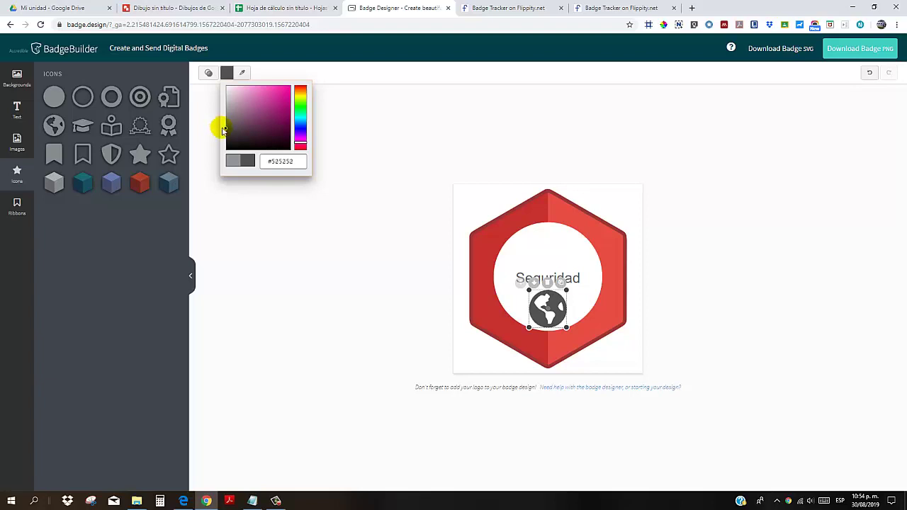
left_click(227, 128)
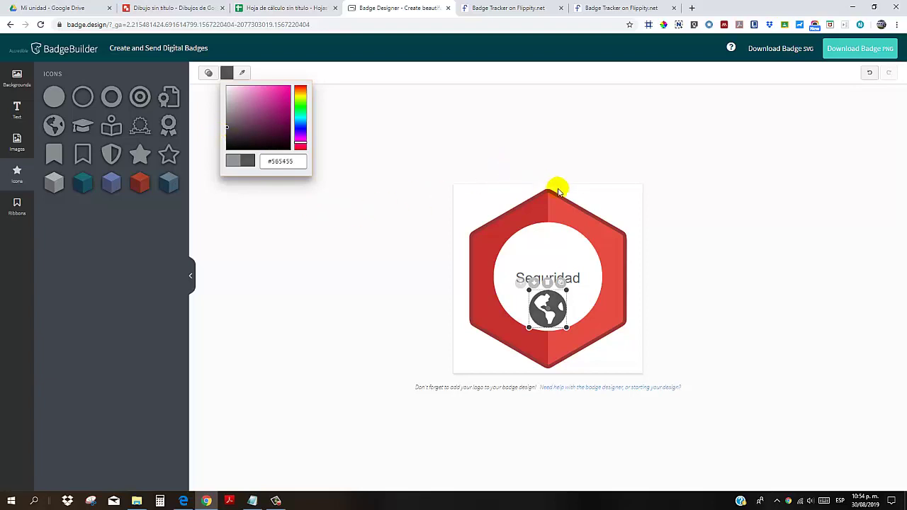
left_click(634, 187)
left_click(842, 52)
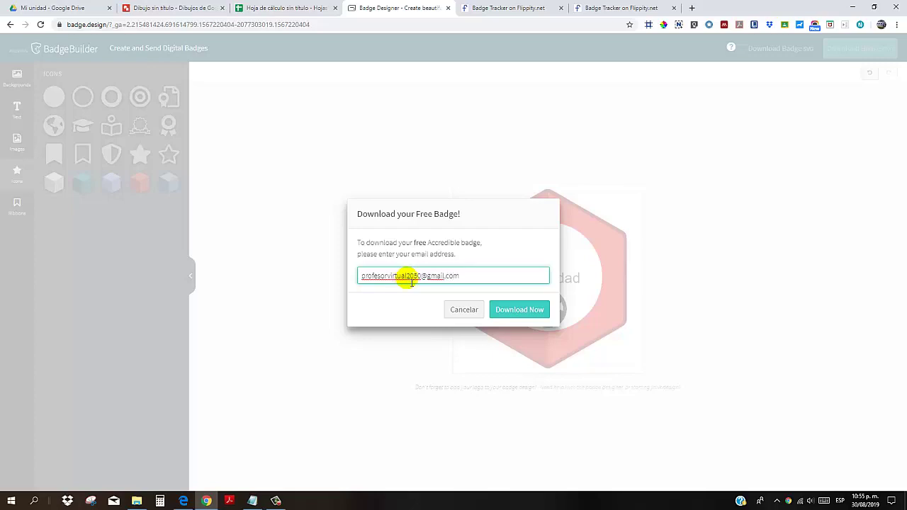
Download the Seguridad globe badge as a PNG, confirming with an e-mail address entered
left_click(540, 310)
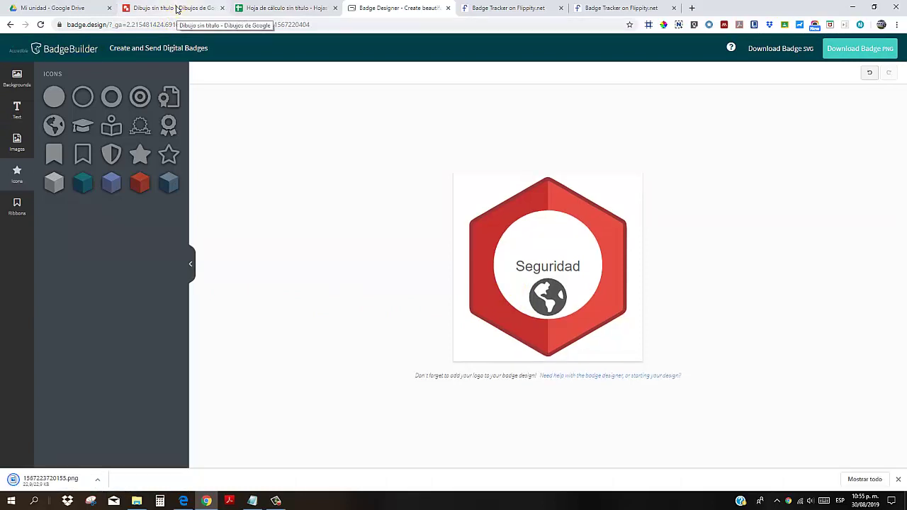
left_click(176, 8)
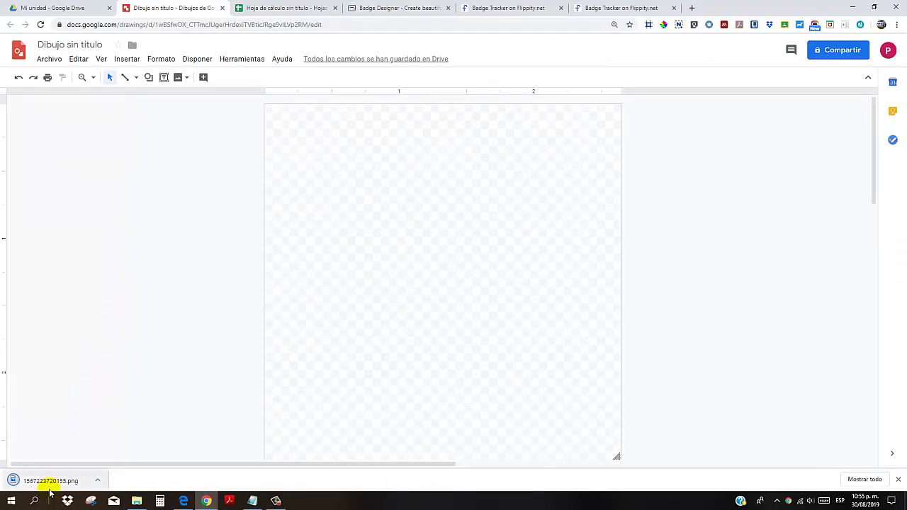
Insert the downloaded badge PNG into the drawing and enlarge it to fill the canvas
mouse_move(52, 482)
left_mouse_down()
mouse_move(320, 279)
mouse_move(319, 294)
left_mouse_up()
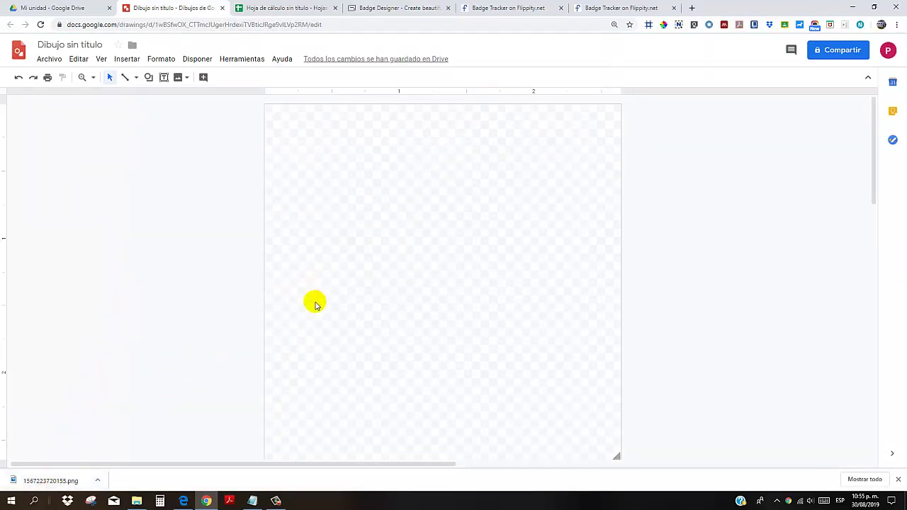
left_click_drag(67, 480, 338, 172)
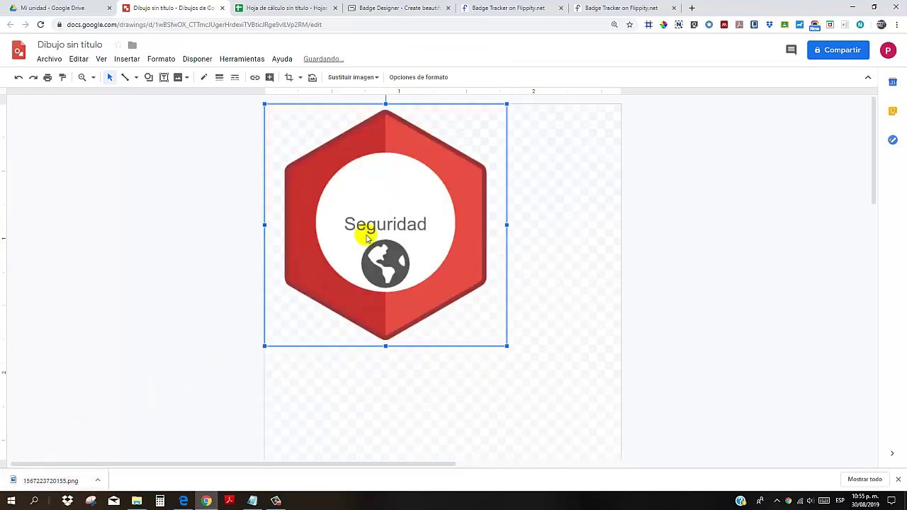
left_click_drag(622, 457, 618, 431)
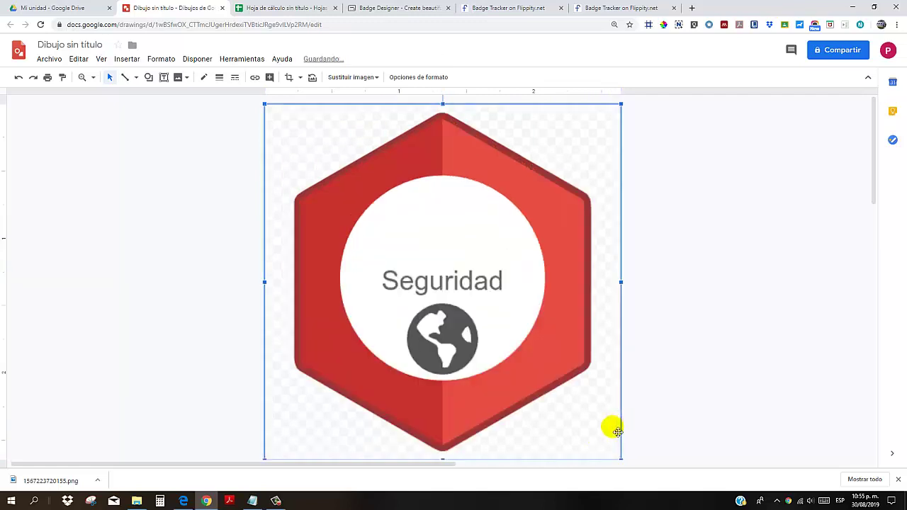
left_click(166, 267)
Publish the drawing to the web via Archivo > Publicar en la Web and select its image link
left_click(37, 59)
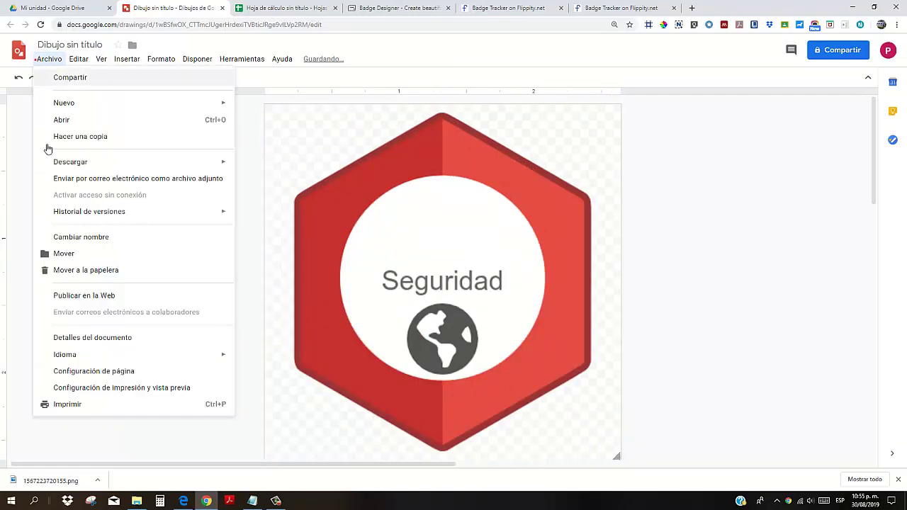
left_click(81, 296)
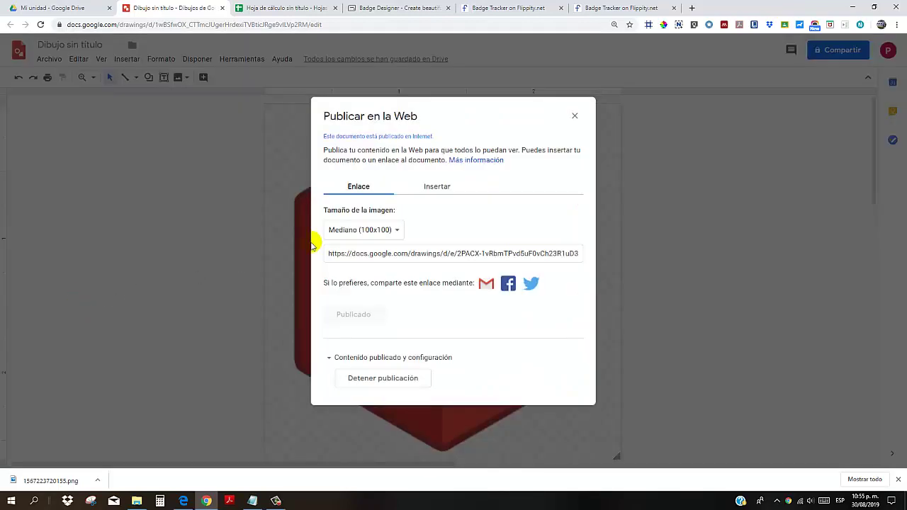
left_click(368, 260)
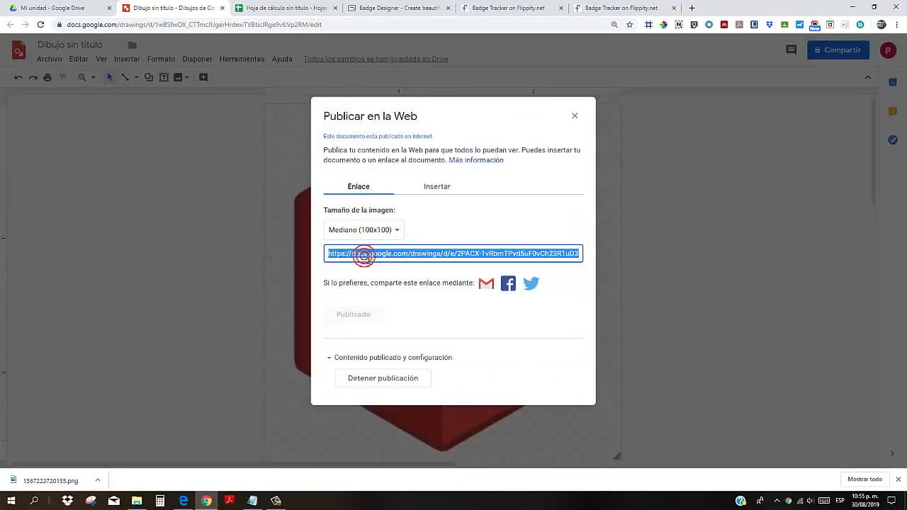
left_click(300, 10)
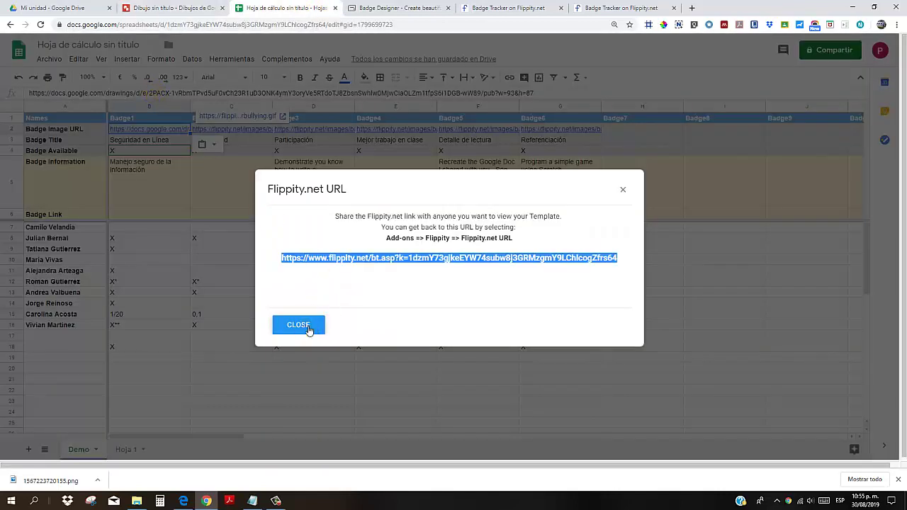
Edit Badge1's image link in B2 so it ends with w=100&h=100
left_click(304, 324)
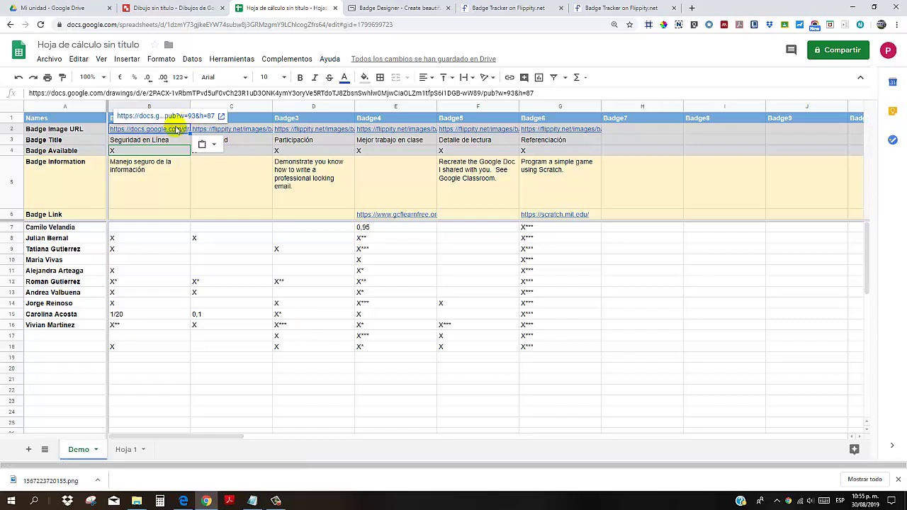
key("Delete")
type("https://docs.google.com/drawings/d/e/2PACX-1vRbmTPvd5uF0vCh23R1uD3ONK4ymY3oryVe5RTdoTJ8ZbsnSwhlw0MjwCiaOLZm1tfpS6I1DGB-wW89/pub?w=100&h=100")
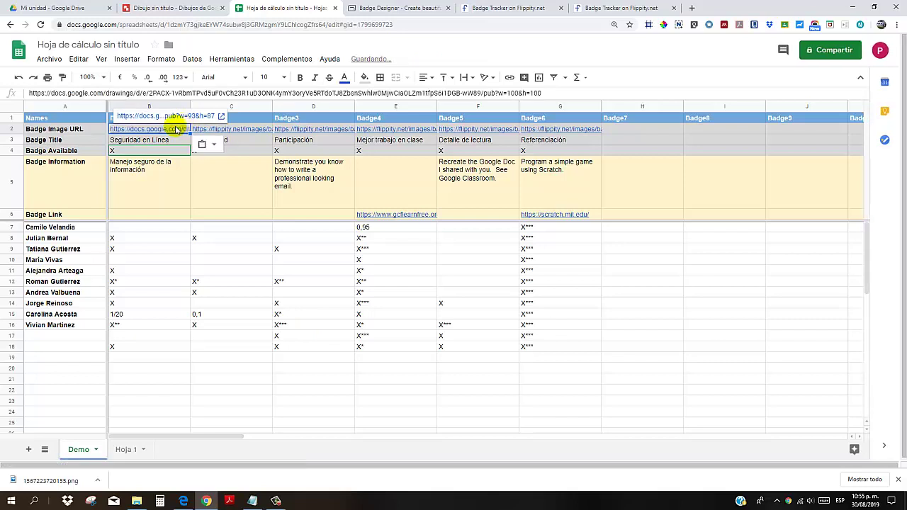
left_click(168, 172)
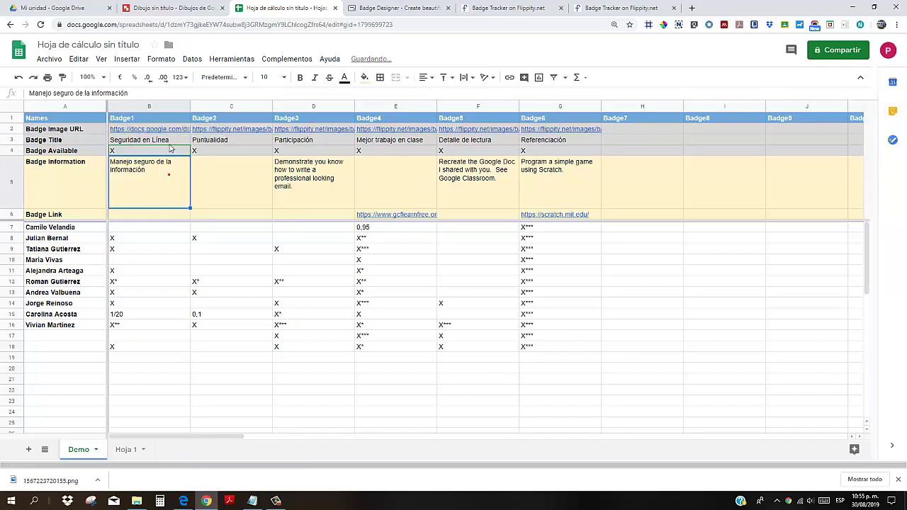
left_click(287, 61)
mouse_move(298, 102)
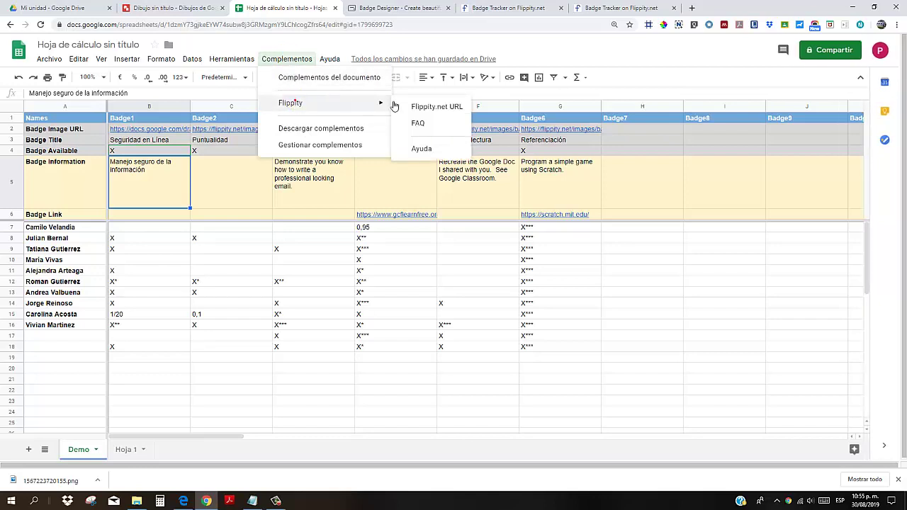
left_click(489, 8)
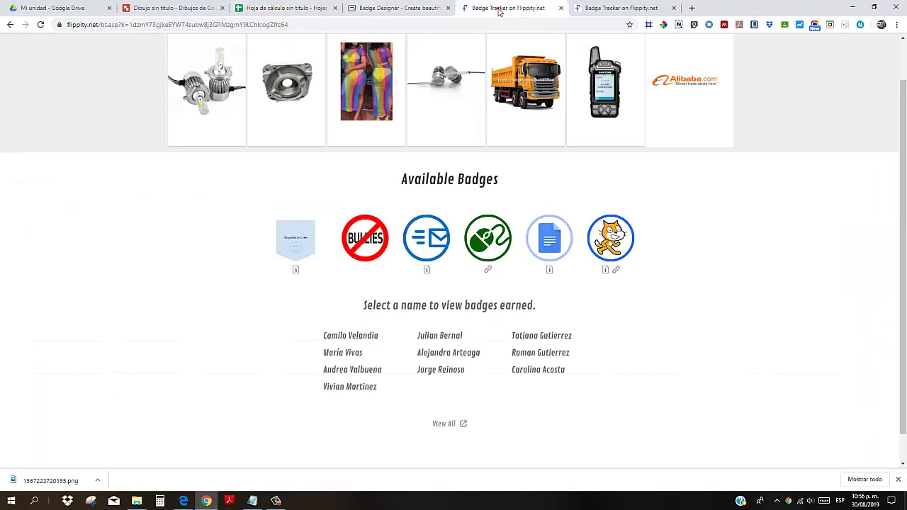
Reload the Flippity Badge Tracker to display the new red Seguridad badge
left_click(424, 28)
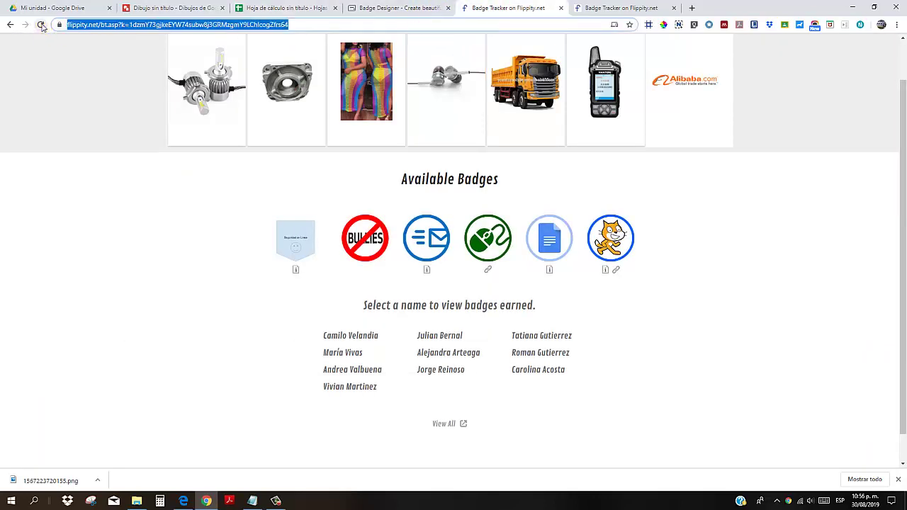
left_click(41, 25)
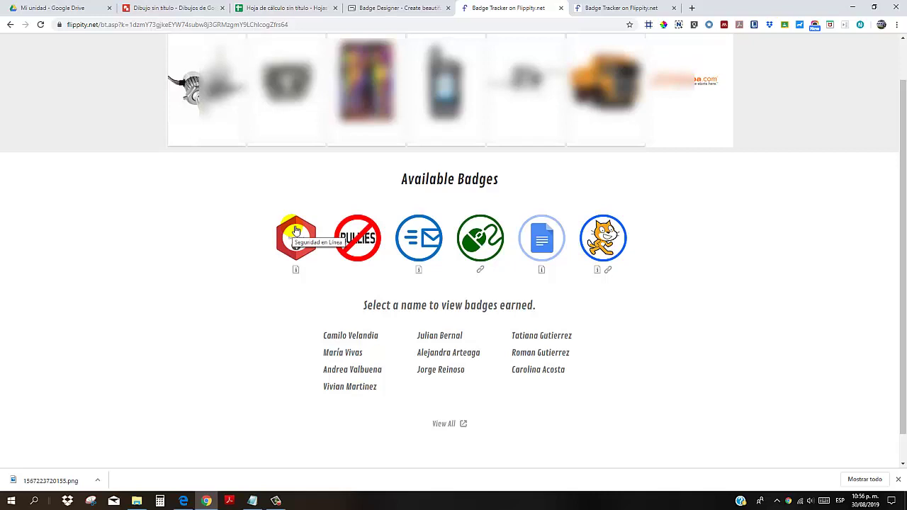
left_click(266, 9)
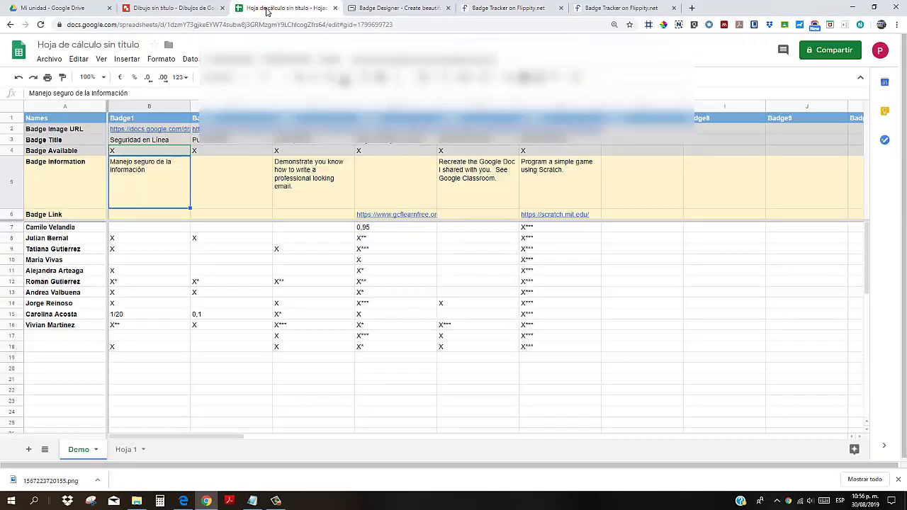
left_click(155, 141)
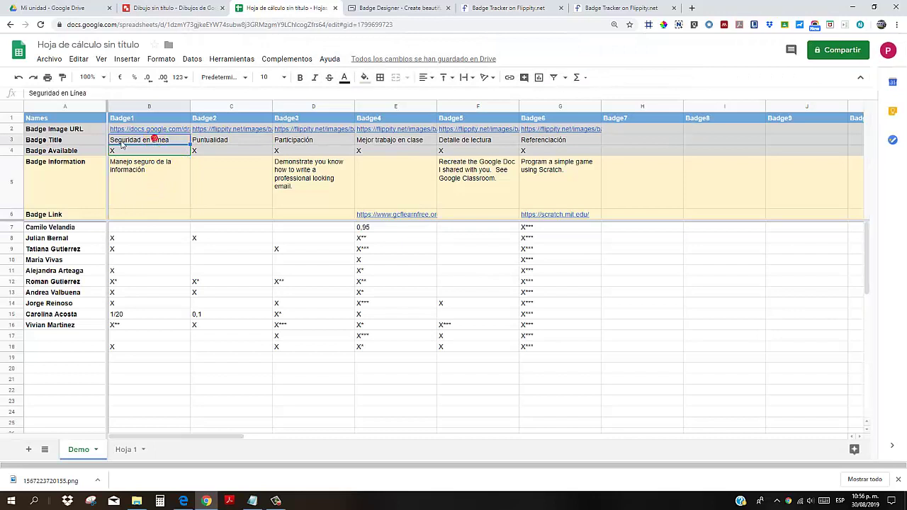
left_click(136, 177)
left_click(135, 177)
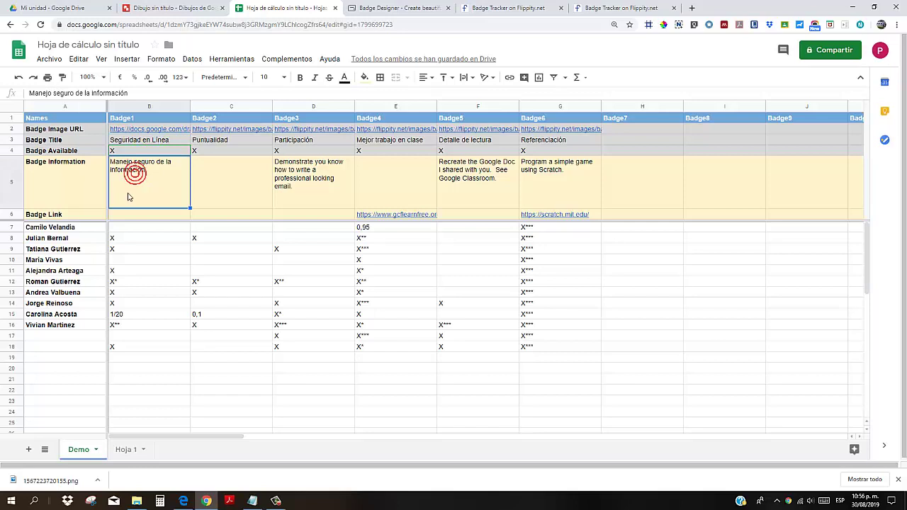
left_click(126, 219)
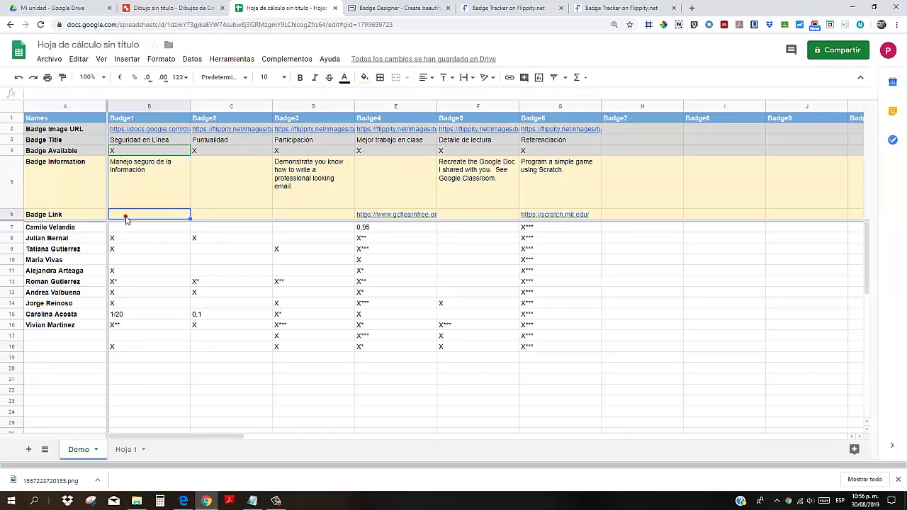
left_click(126, 219)
type("www.")
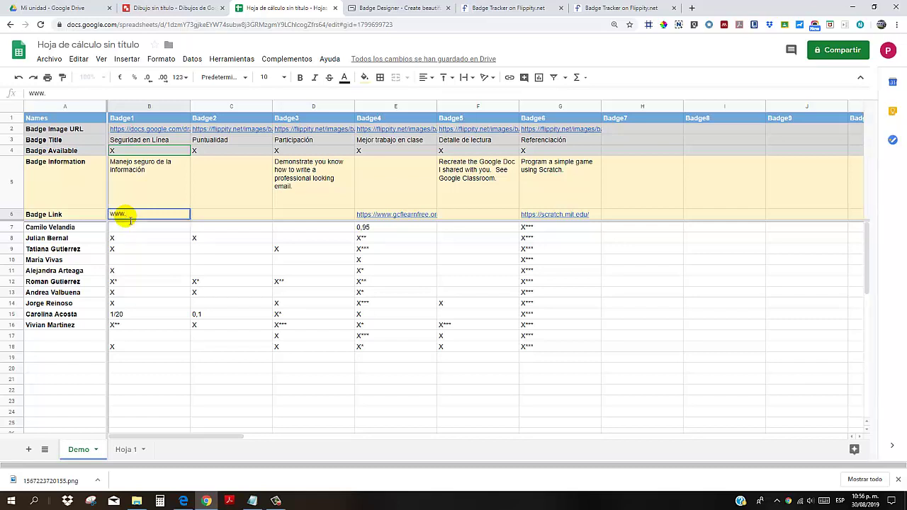
type("google.com")
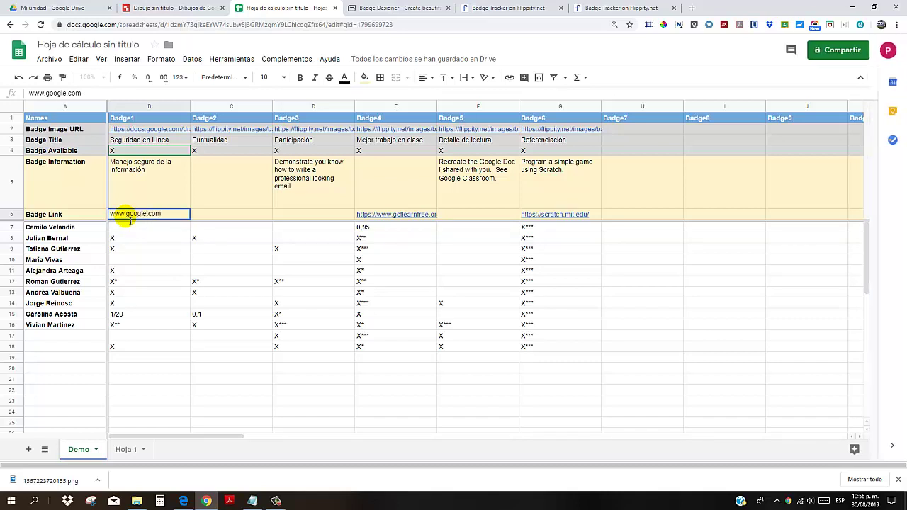
key("Return")
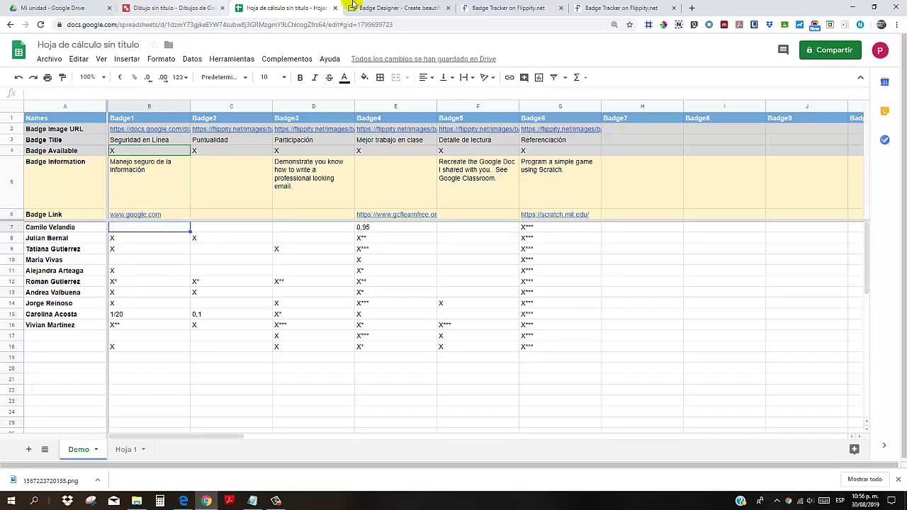
left_click(599, 7)
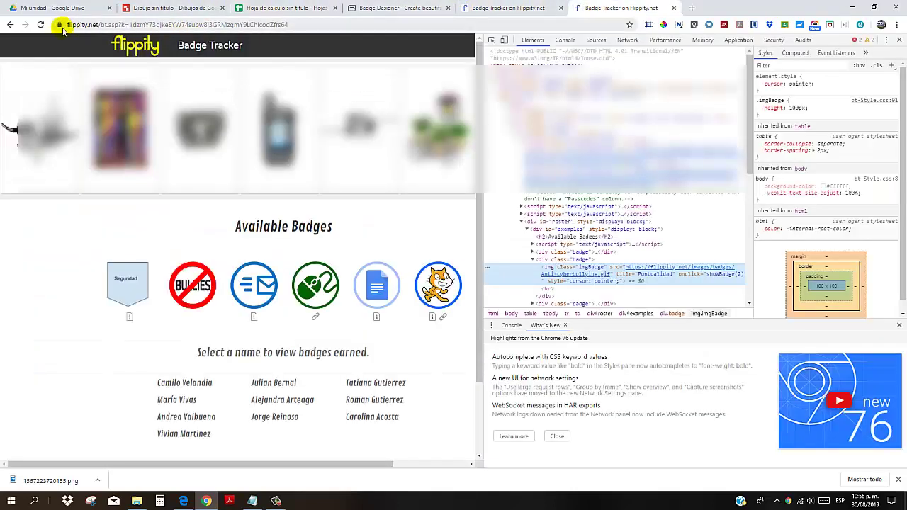
Reload the tracker and test the Seguridad badge's link, which opens a 404 page
left_click(39, 26)
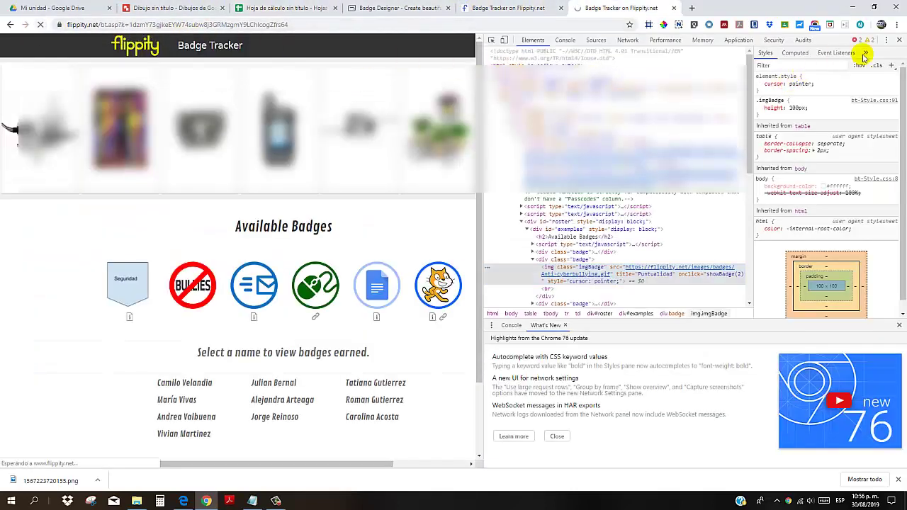
left_click(899, 40)
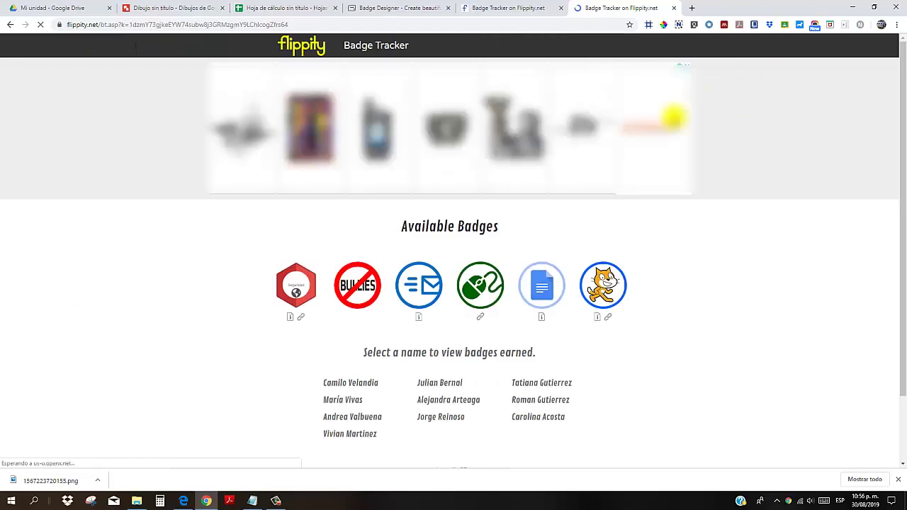
left_click(302, 319)
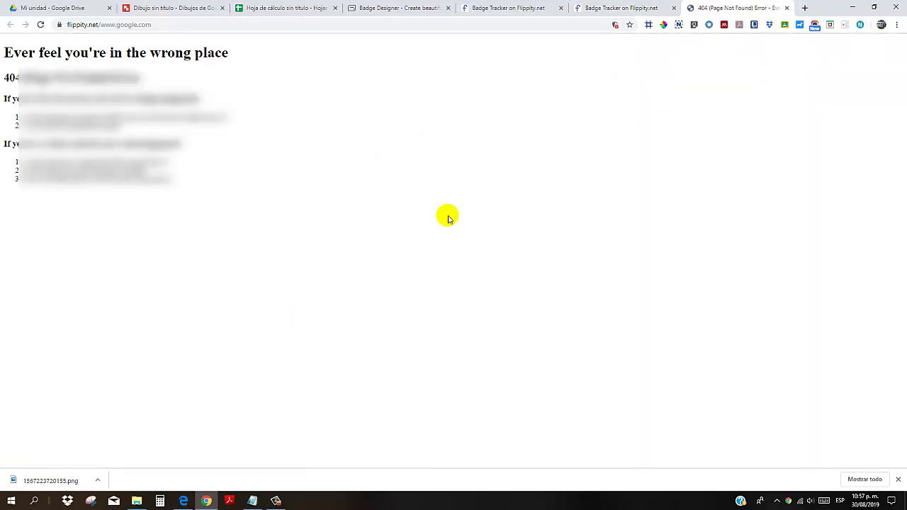
left_click(786, 9)
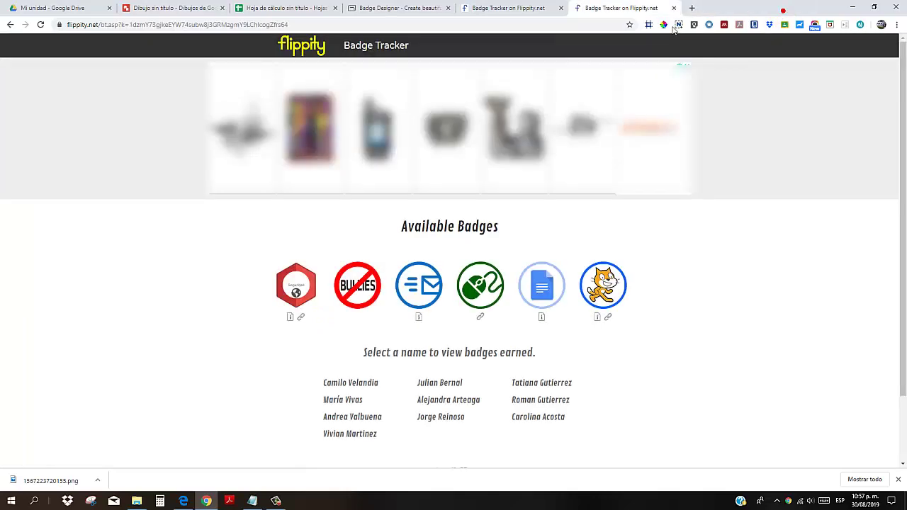
left_click(256, 9)
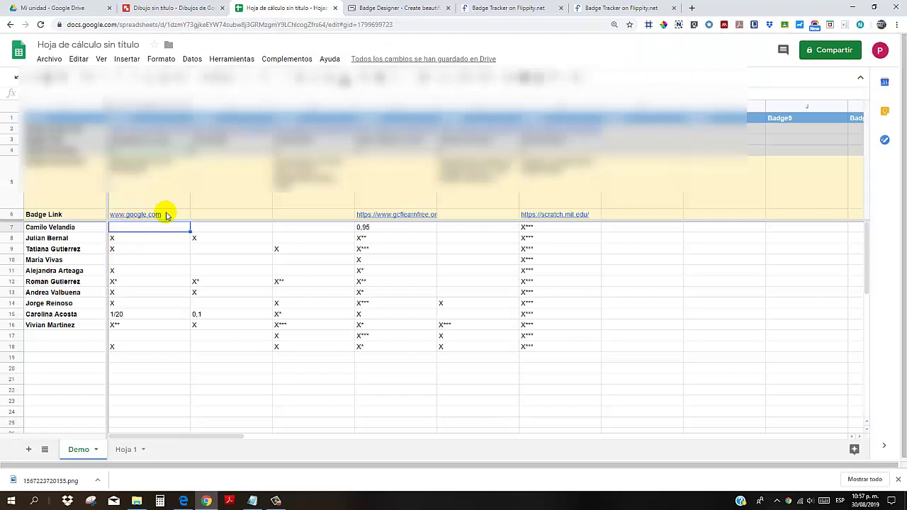
left_click(162, 213)
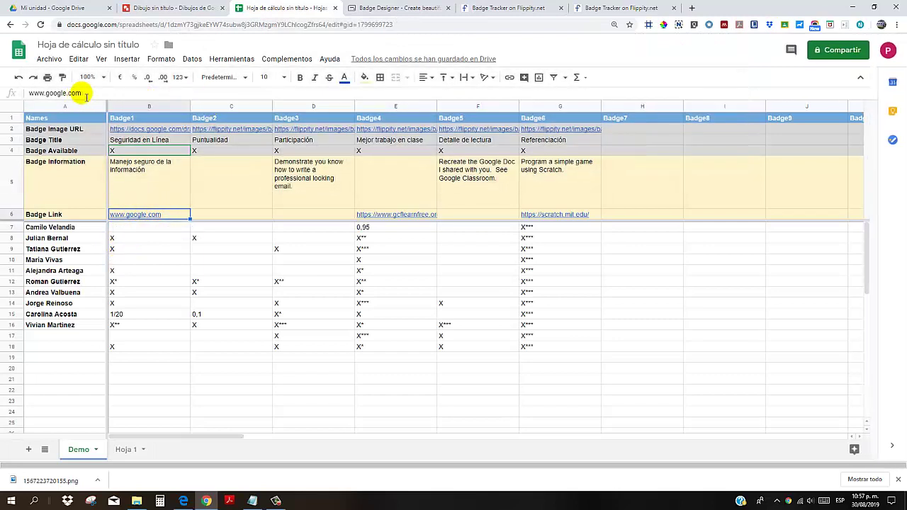
left_click(90, 95)
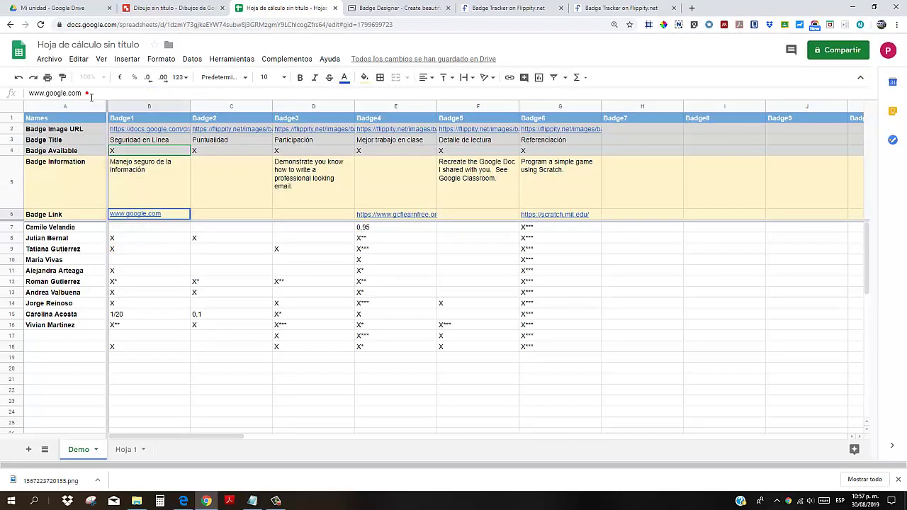
key("Home")
type("http:")
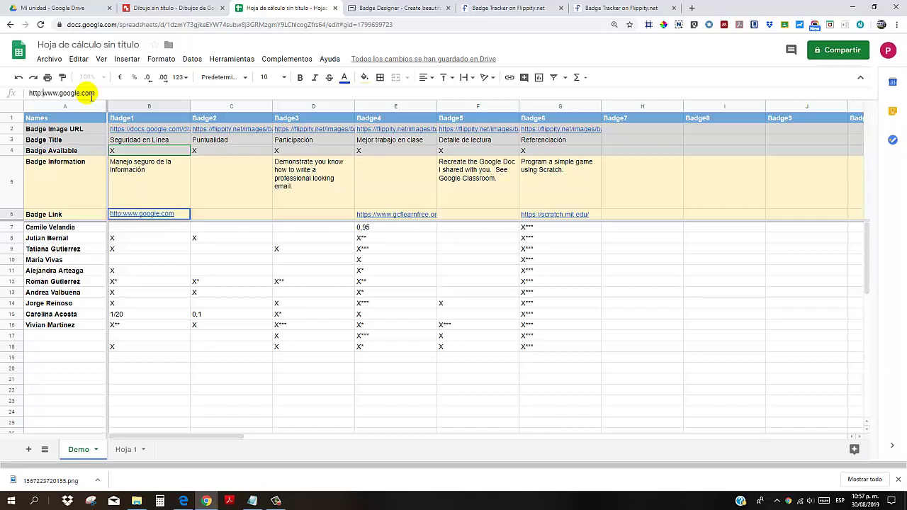
type("//")
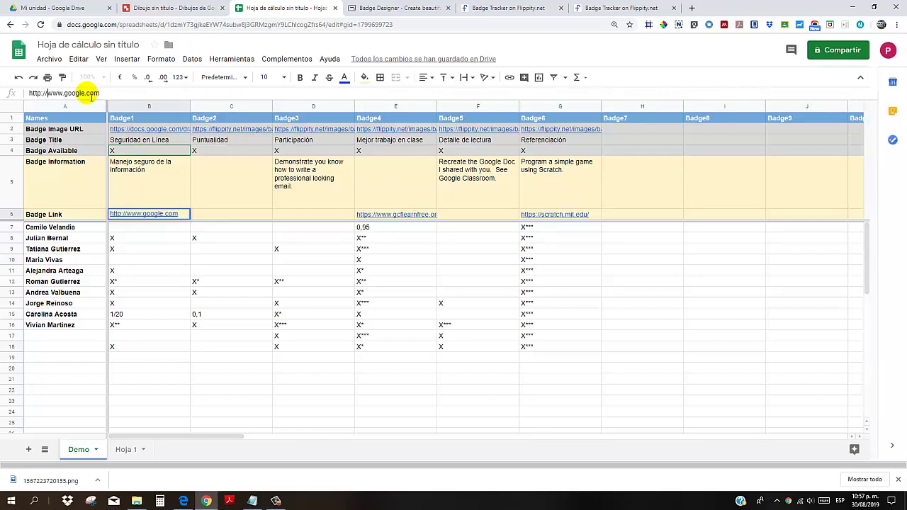
key("Return")
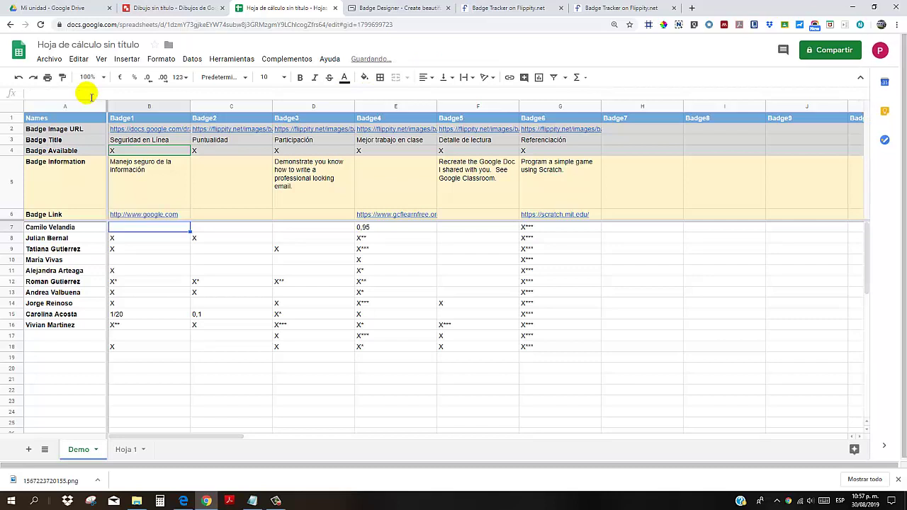
Reload the Badge Tracker and confirm the first badge's link now opens Google
left_click(584, 8)
left_click(40, 24)
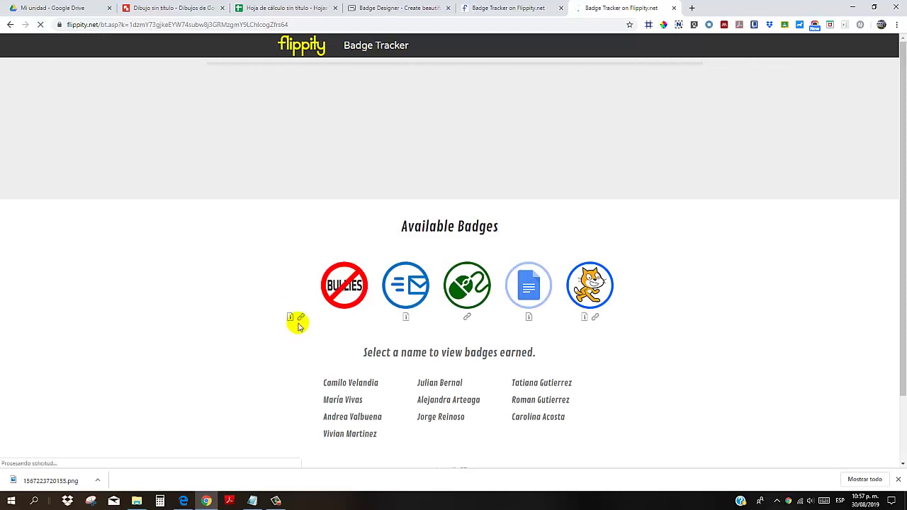
left_click(302, 319)
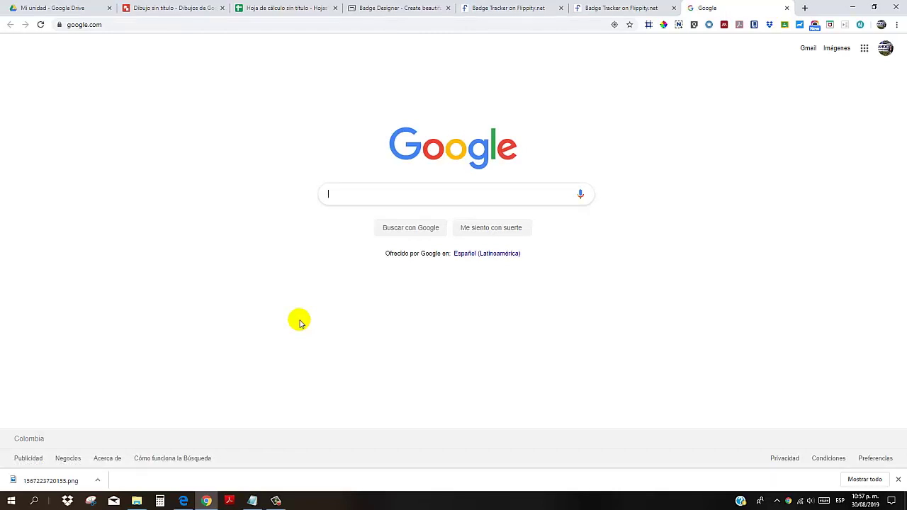
Review the Seguridad en Línea details and earners, then return to the spreadsheet
left_click(614, 8)
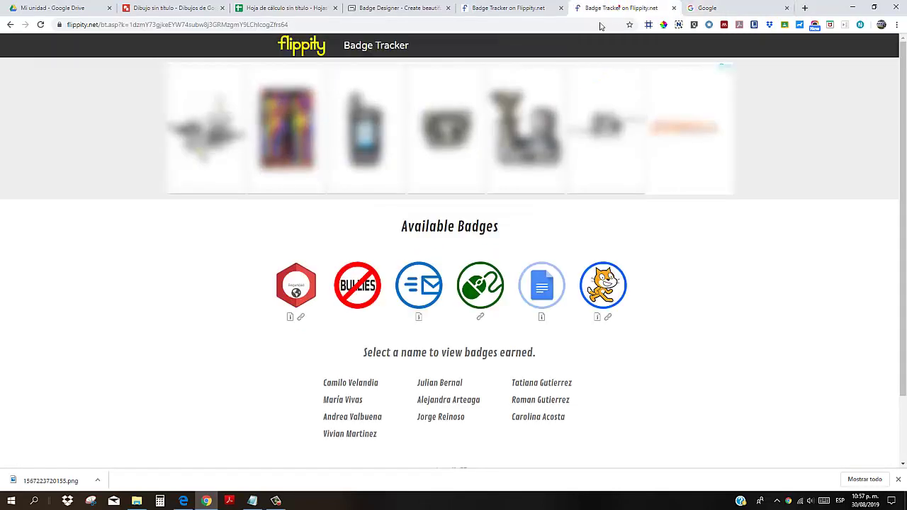
left_click(291, 318)
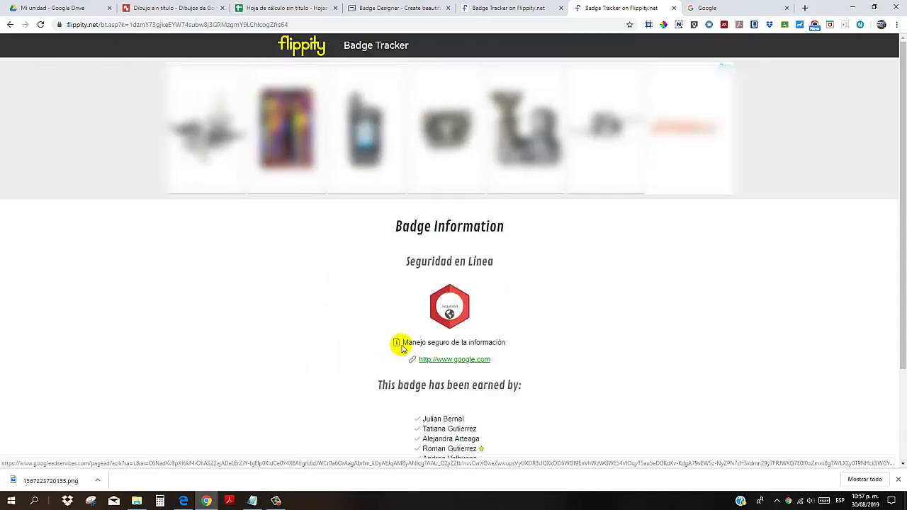
left_click_drag(399, 345, 504, 345)
scroll(492, 301, "down", 2)
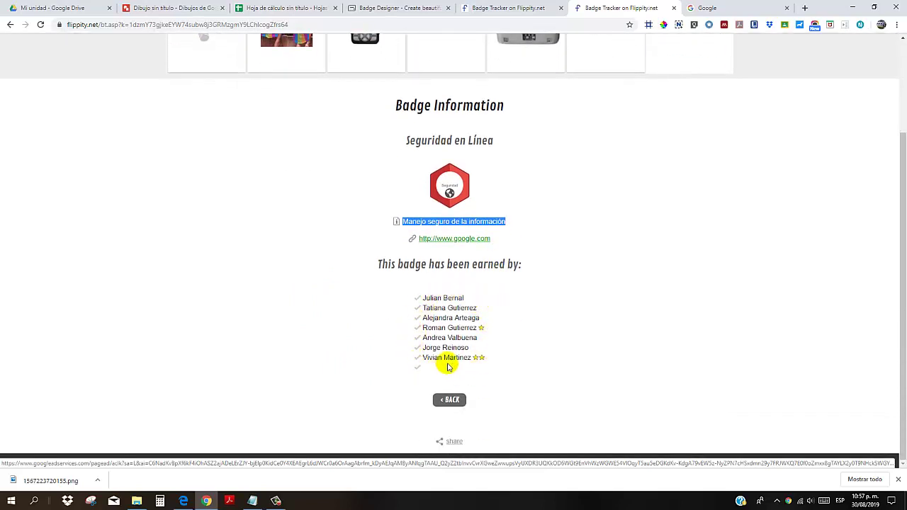
left_click(447, 399)
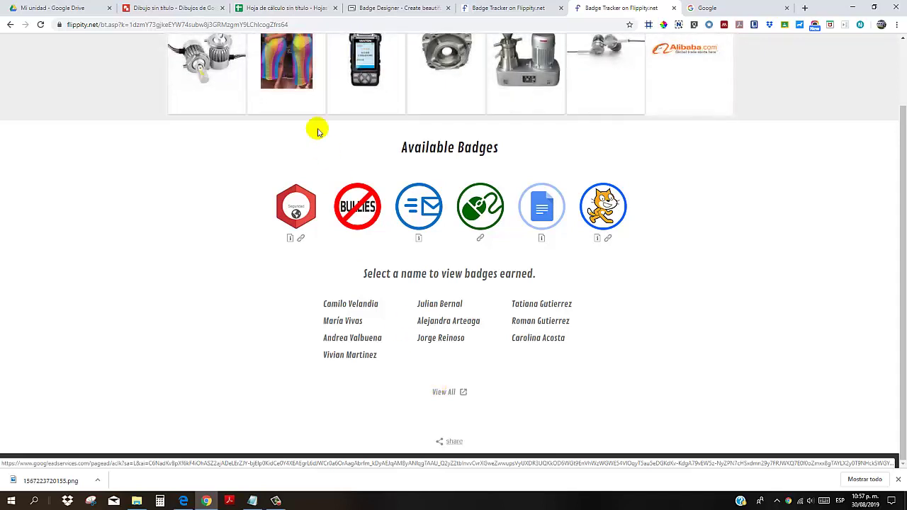
left_click(278, 10)
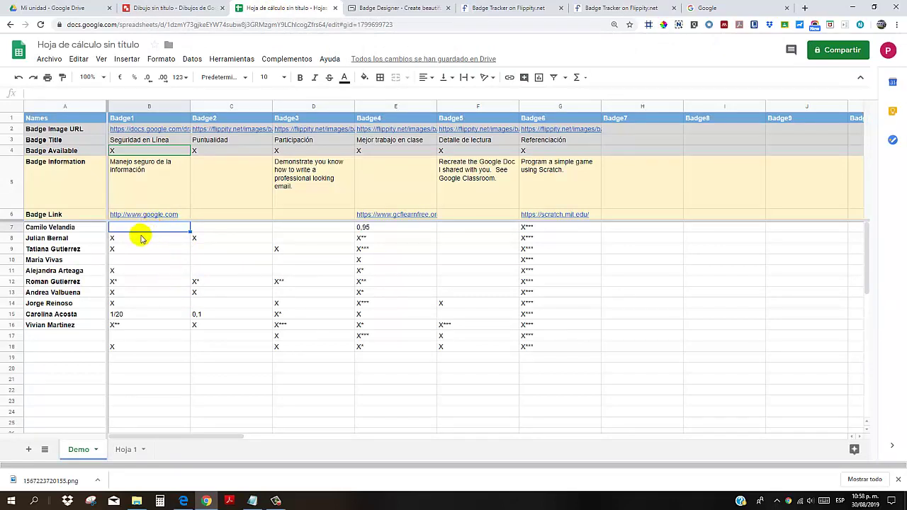
Clear the Badge1 marks in B7:B18 and empty the unnamed rows B17:G18
left_click_drag(130, 231, 140, 349)
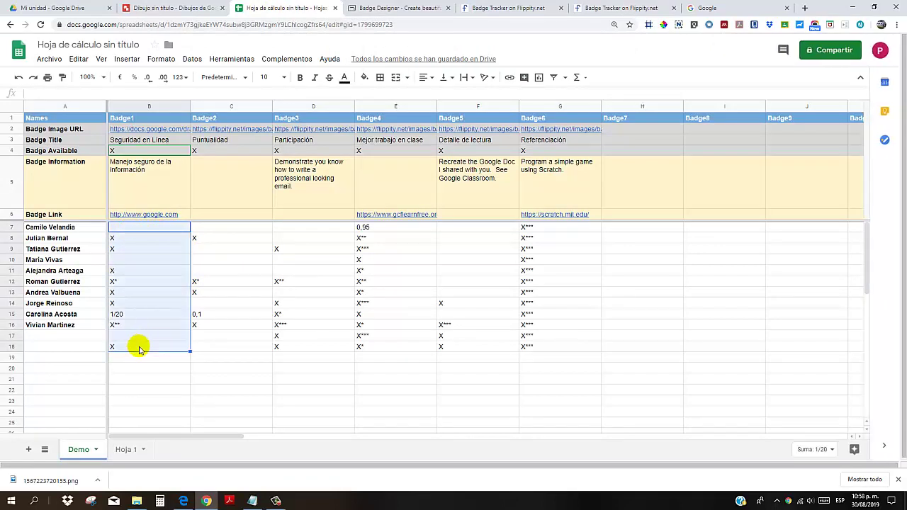
key("Delete")
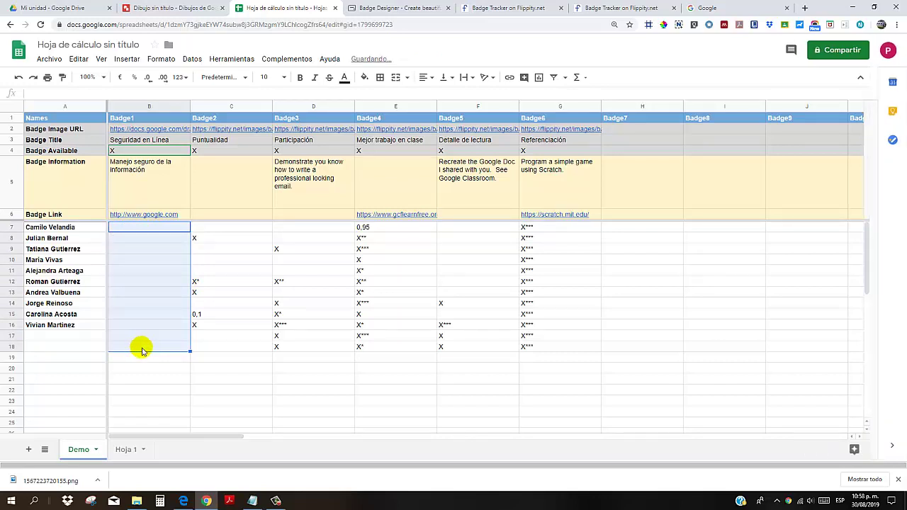
left_click(149, 337)
left_click_drag(408, 345, 530, 351)
key("Delete")
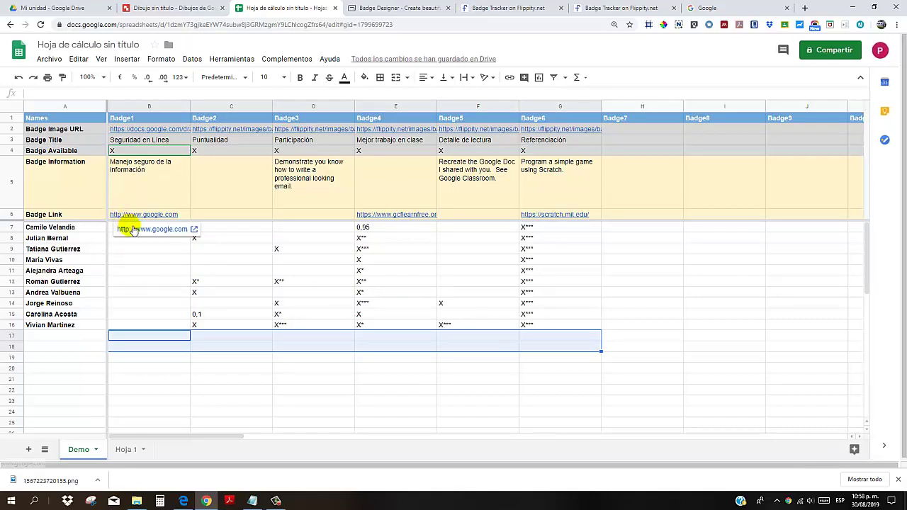
Test the Badge1 link in B6, then close the Google page
left_click(130, 228)
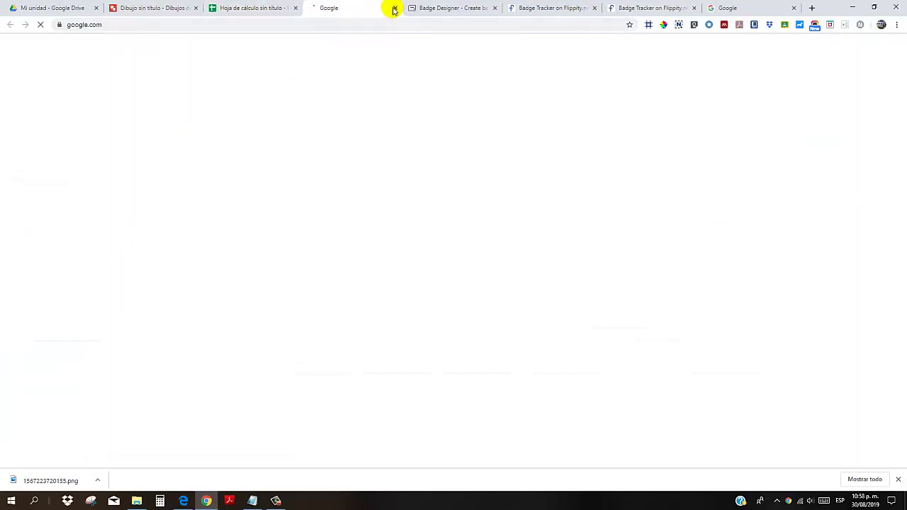
left_click(395, 9)
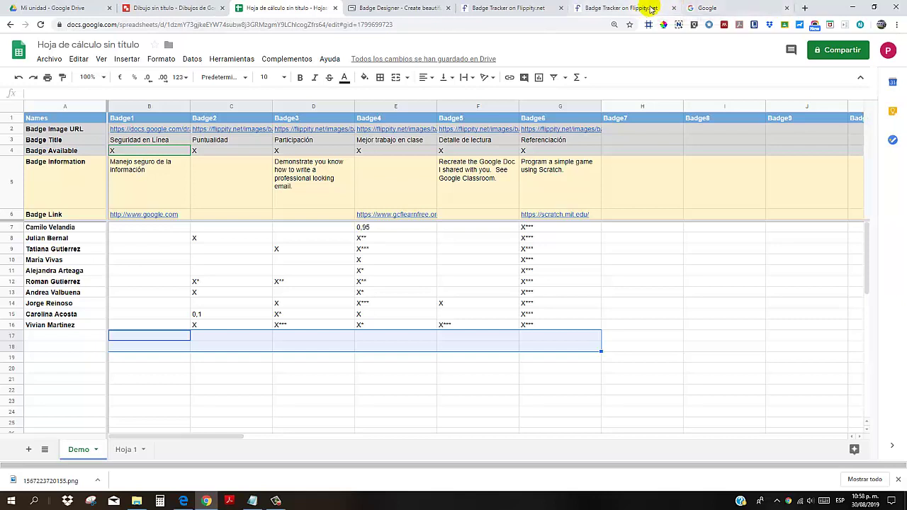
left_click(649, 7)
Reload the tracker, confirm Seguridad en Línea lists no earners, and return to the badge list
left_click(41, 25)
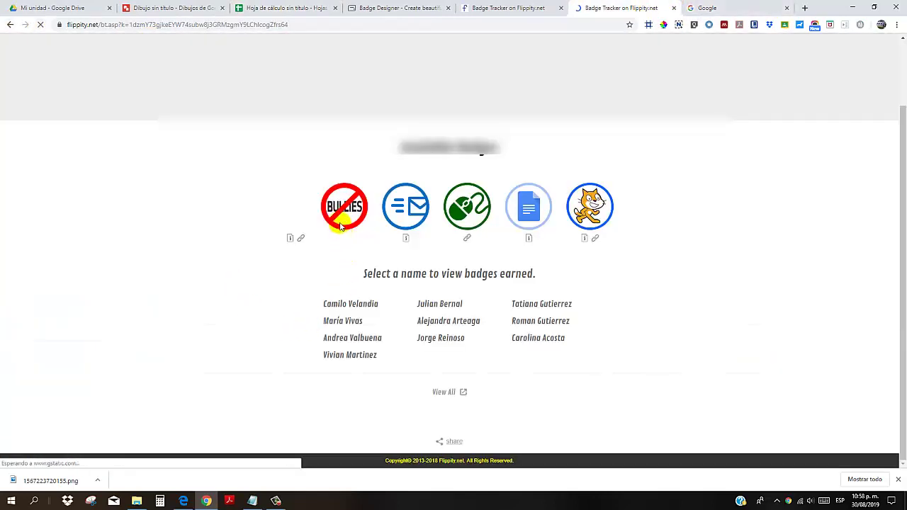
left_click(292, 237)
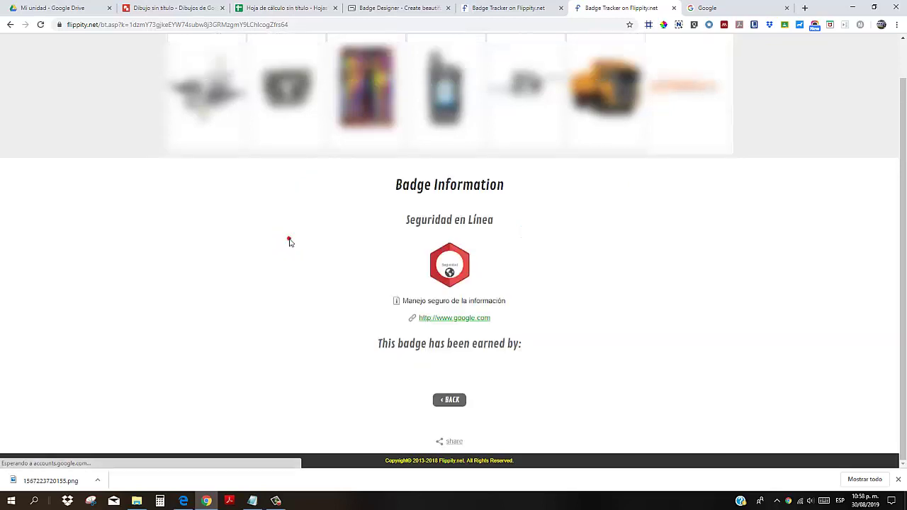
left_click_drag(528, 345, 355, 352)
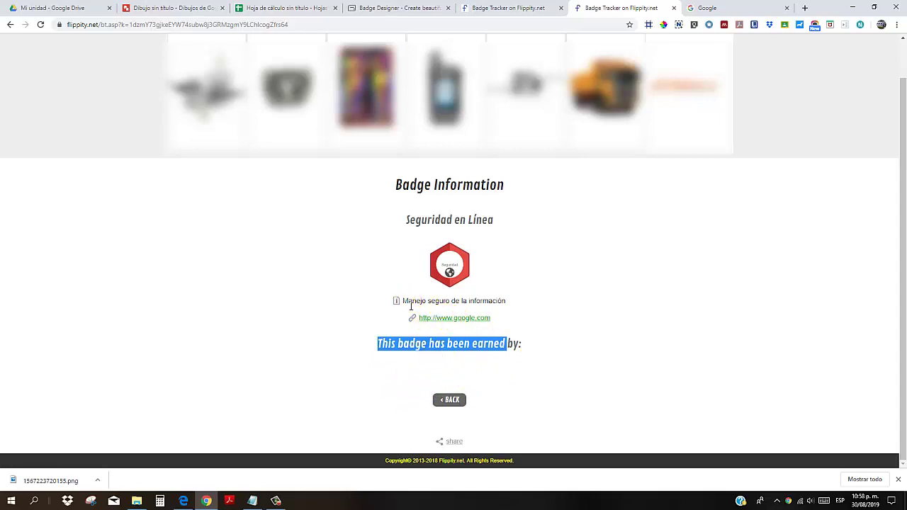
left_click_drag(402, 302, 511, 304)
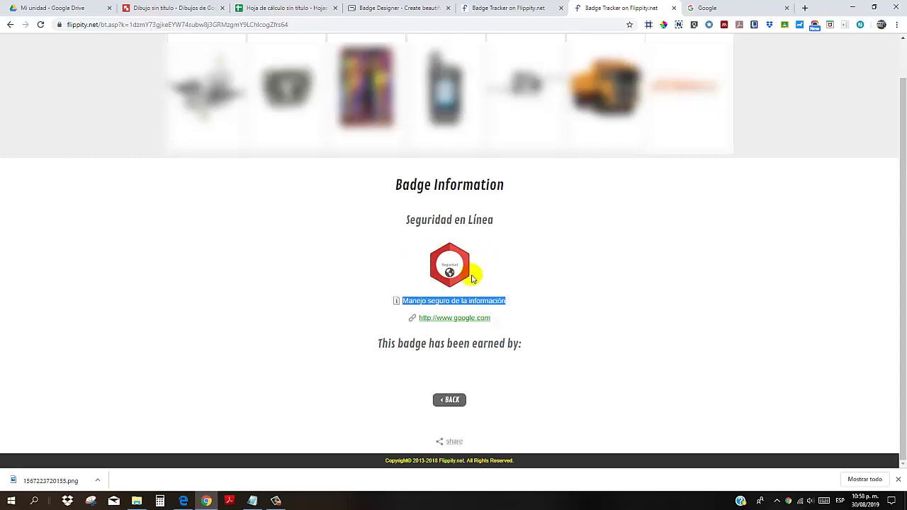
left_click(462, 399)
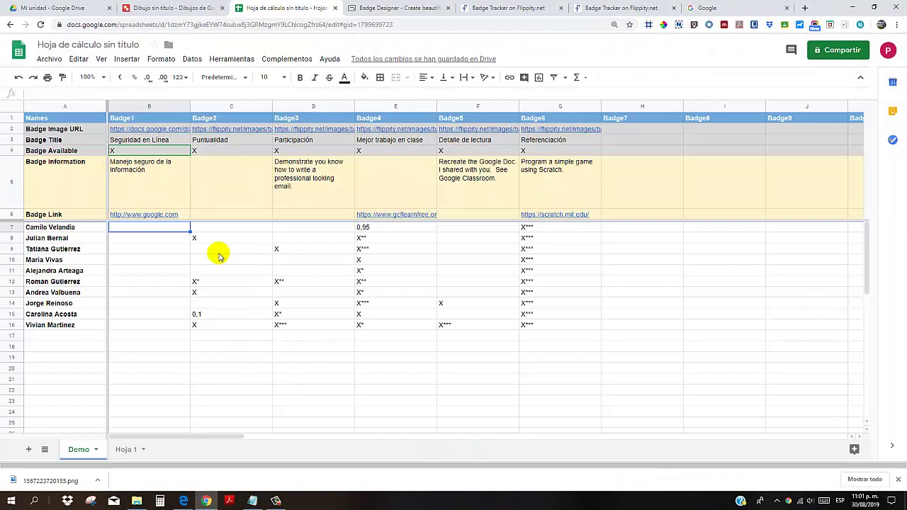
Enter X as the Badge1 mark in B7, B9, B10, B12 and B16
type("X")
key("Return")
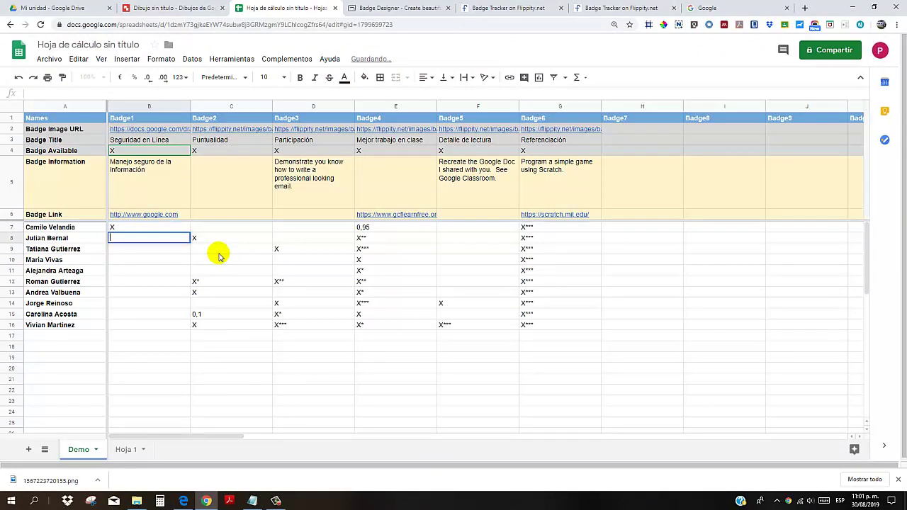
key("Down")
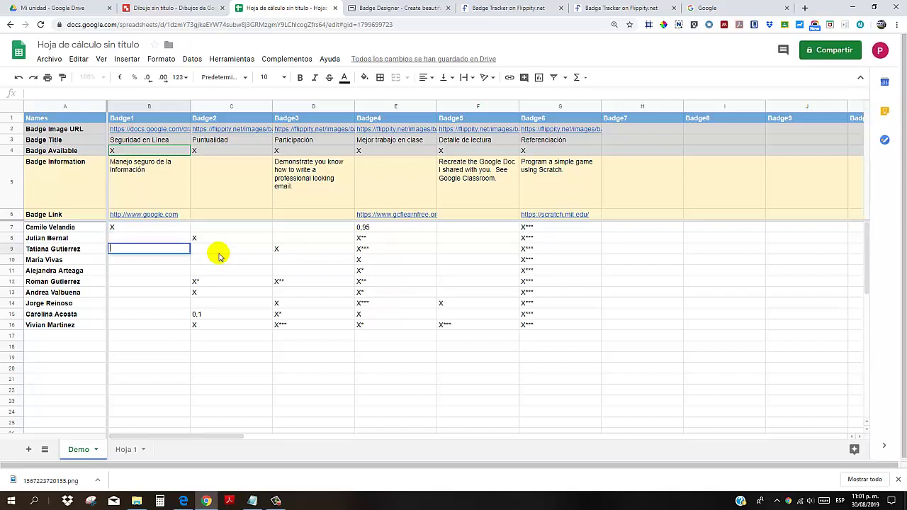
type("X")
key("Return")
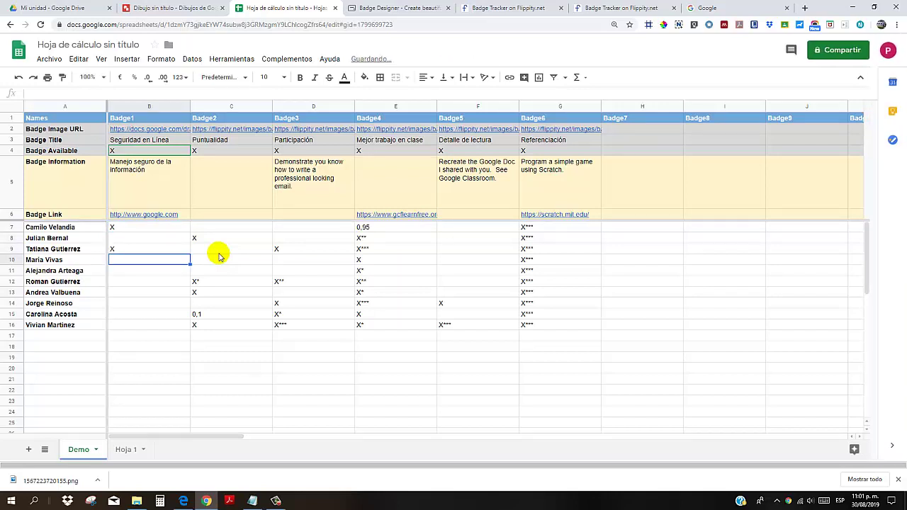
type("X")
key("Return")
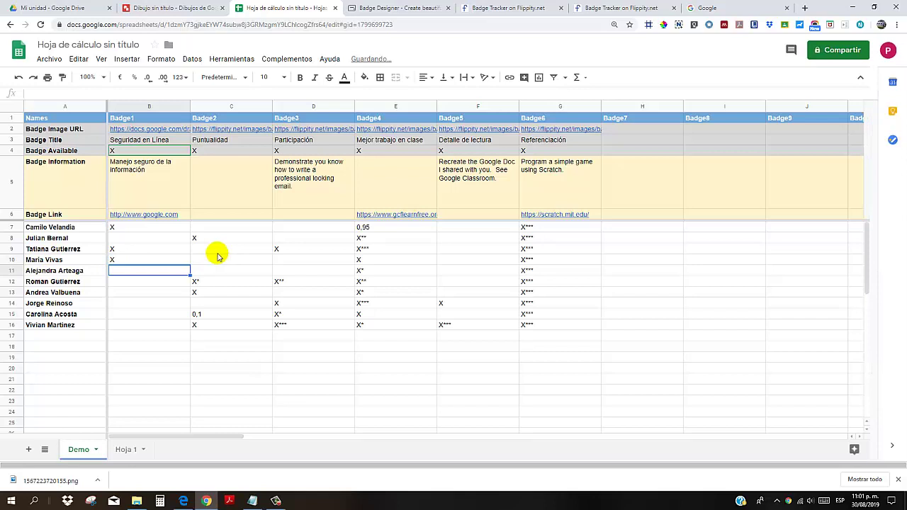
left_click(113, 281)
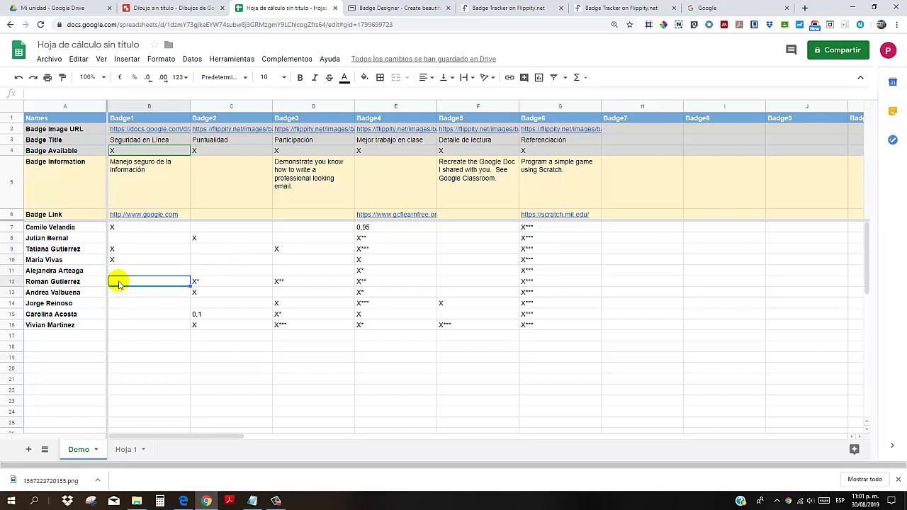
type("X")
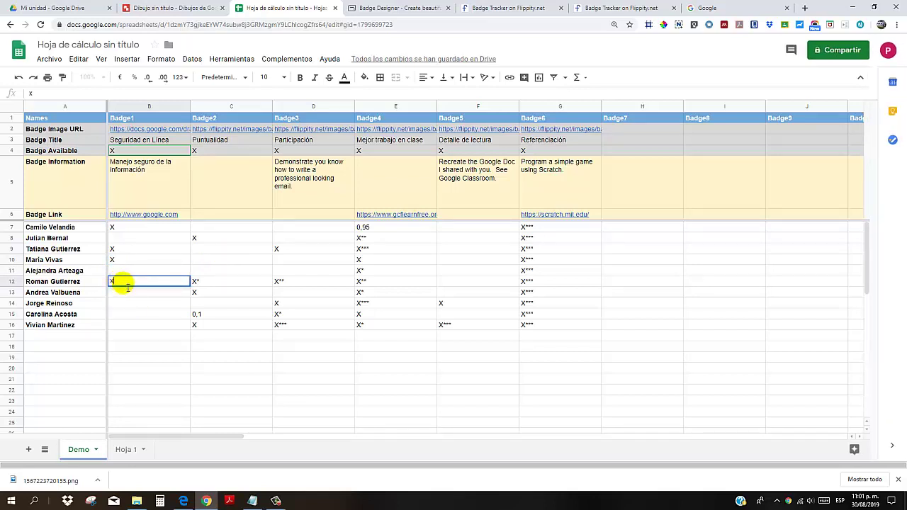
left_click(124, 326)
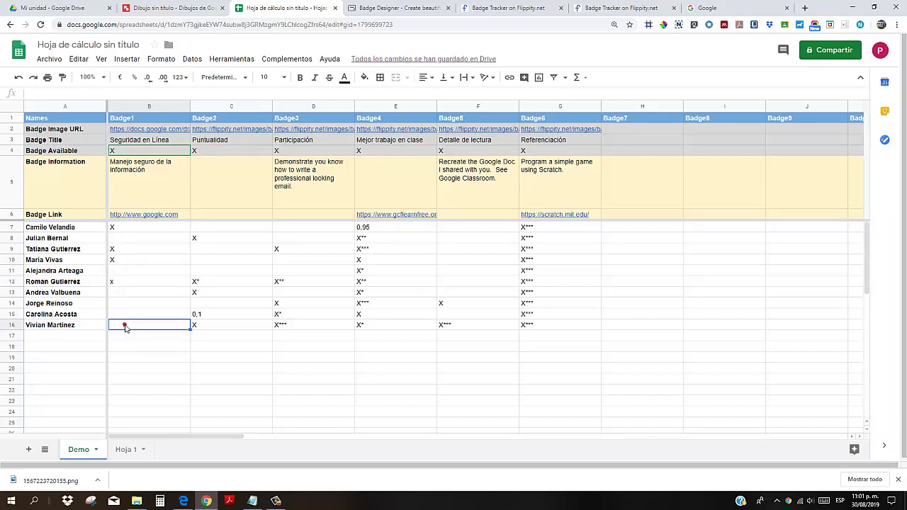
type("X")
left_click(151, 304)
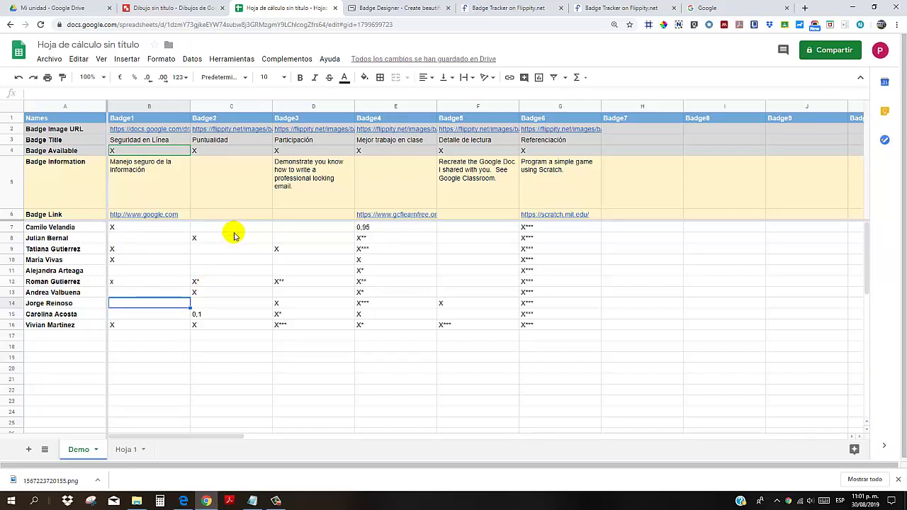
Reload the tracker and check Seguridad en Línea now lists five earners
left_click(611, 8)
left_click(41, 24)
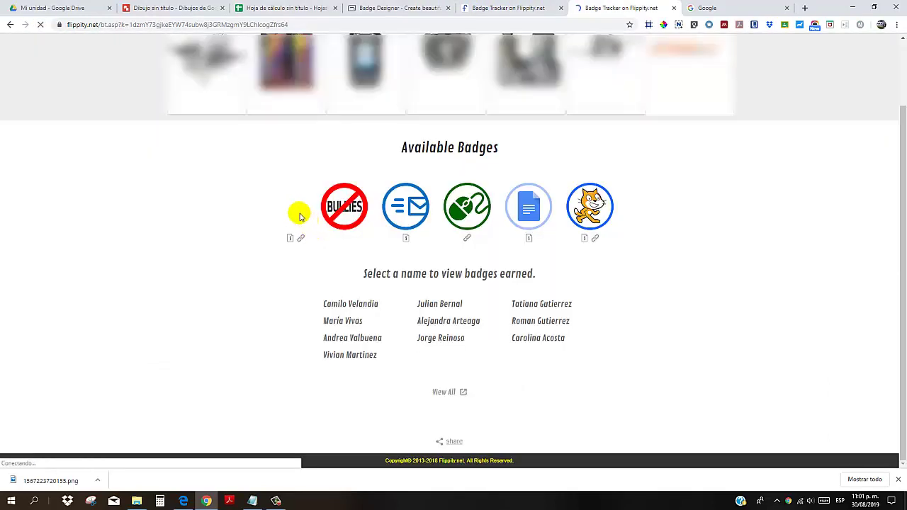
left_click(298, 206)
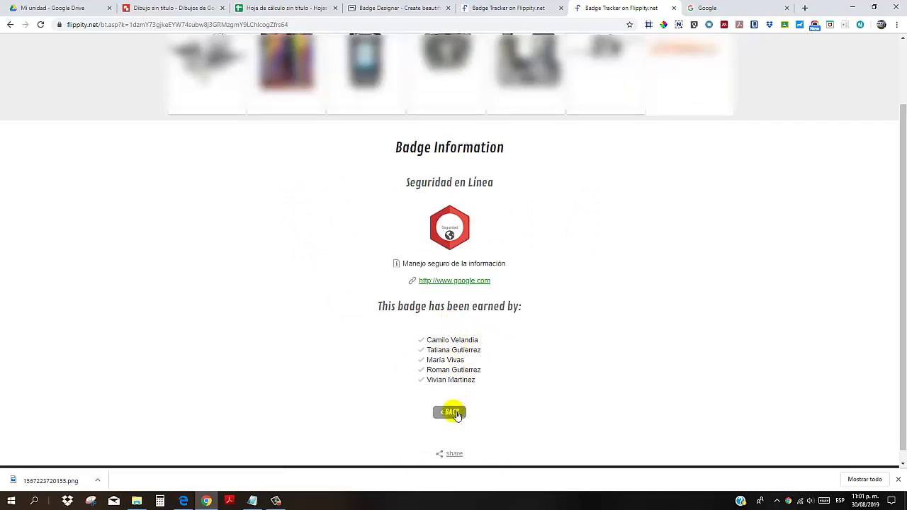
left_click(450, 413)
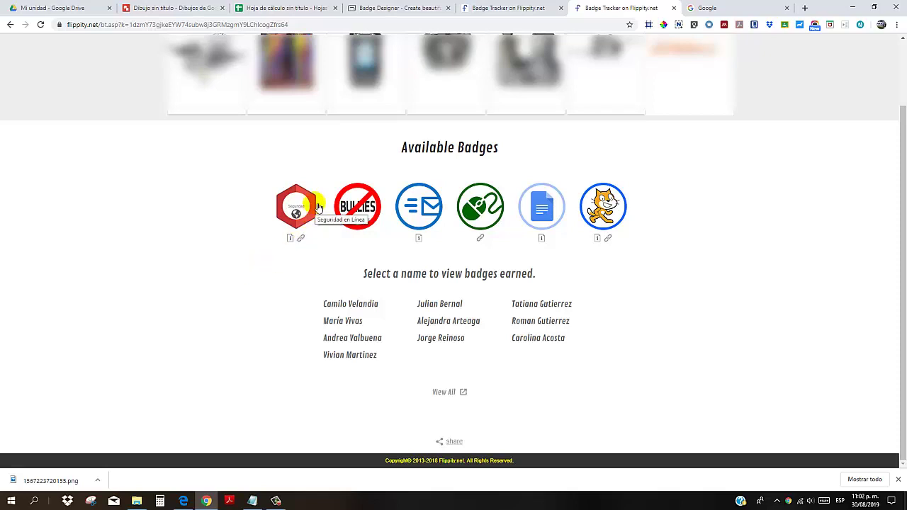
Return to the spreadsheet and start editing the Badge1 entry in B9
left_click(250, 9)
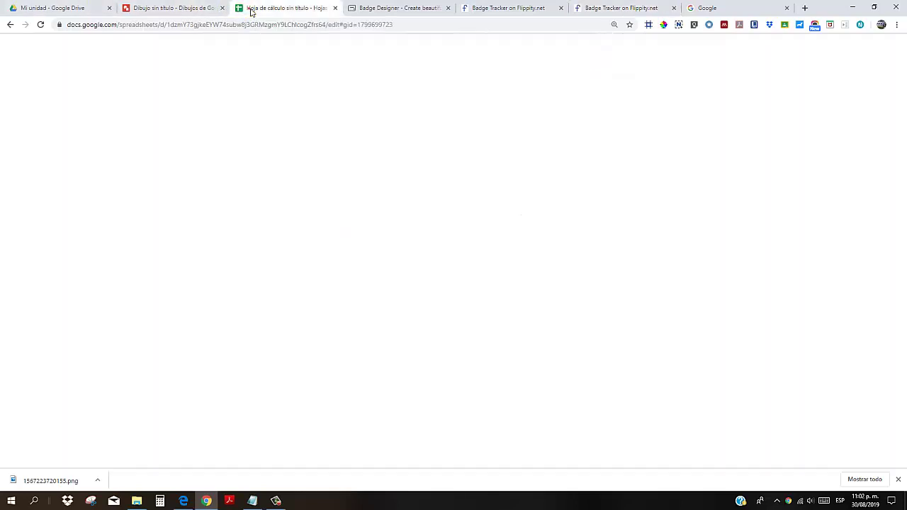
left_click(145, 249)
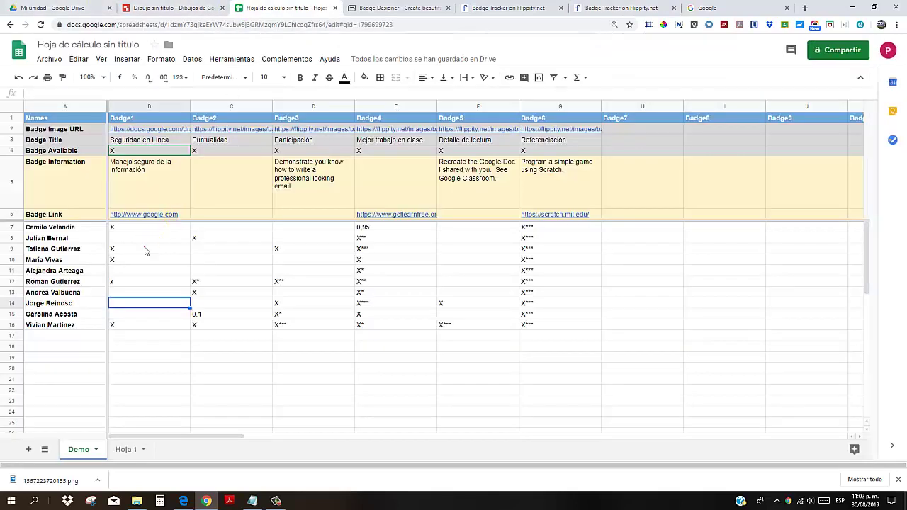
left_click(134, 95)
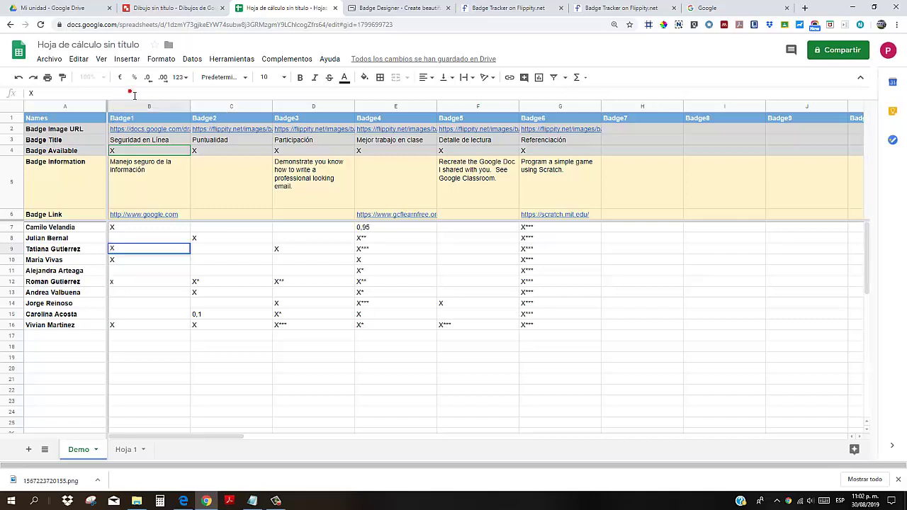
Change B9 to X* and B10 to X** in the formula bar
type("*")
key("Return")
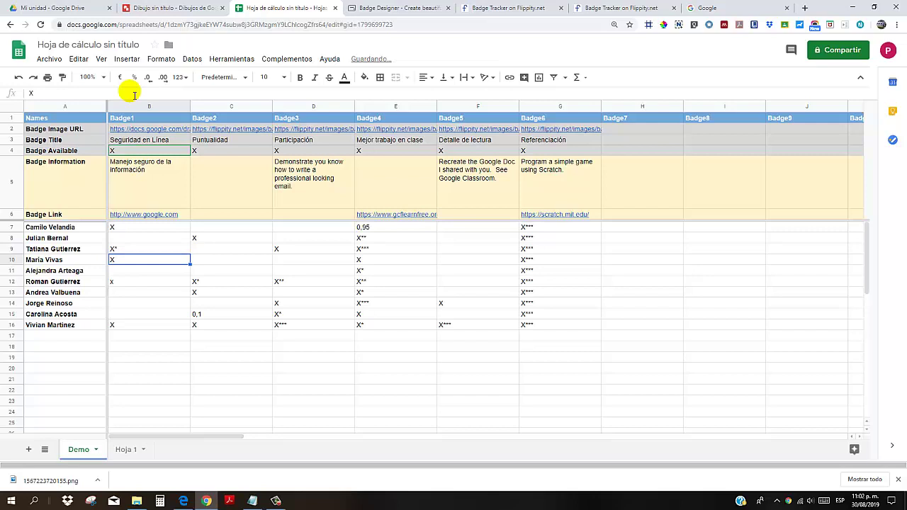
left_click(81, 94)
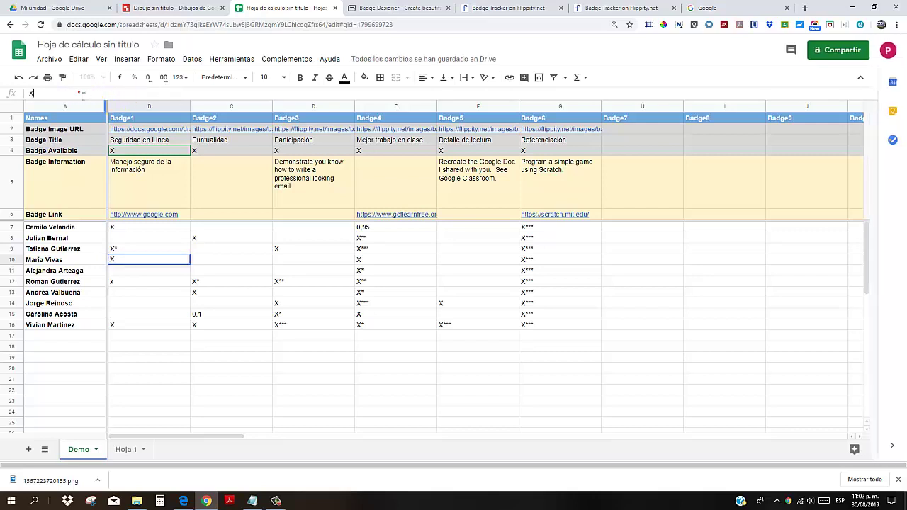
type("**")
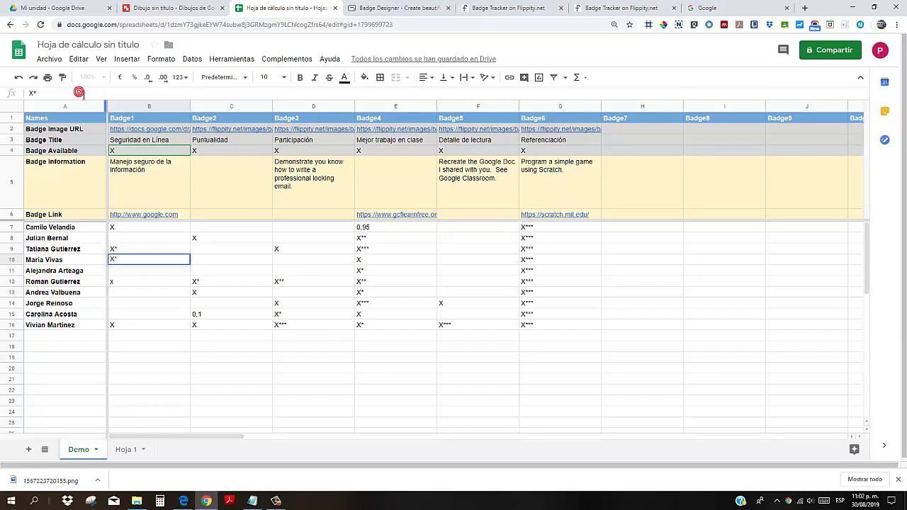
left_click(82, 95)
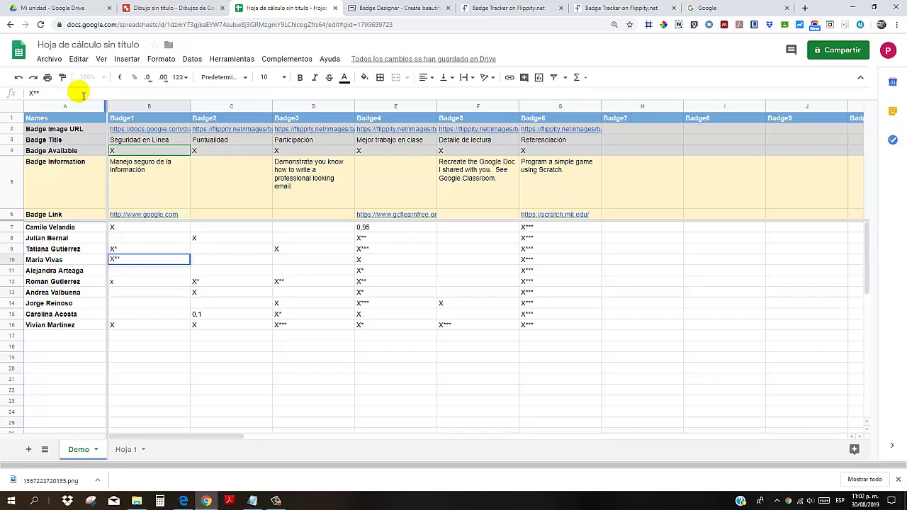
key("Return")
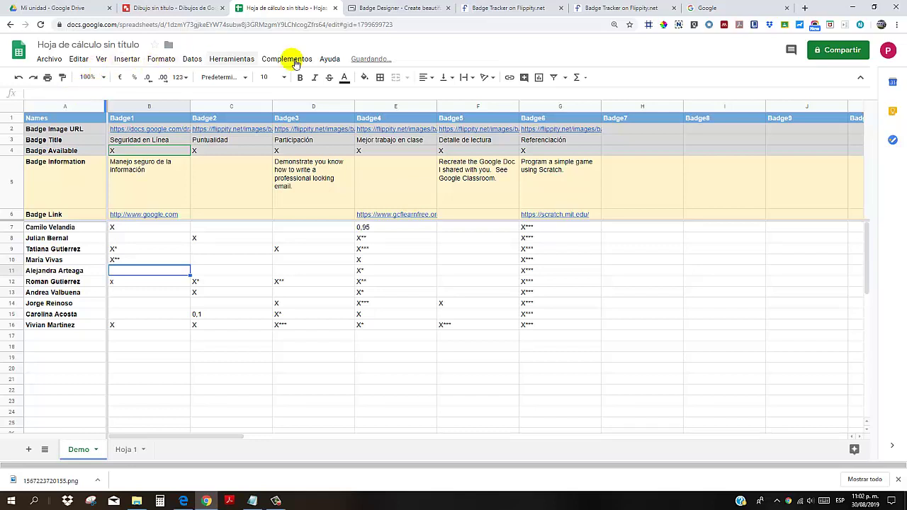
Reload the tracker to see Seguridad en Línea earners with one and two stars
left_click(604, 9)
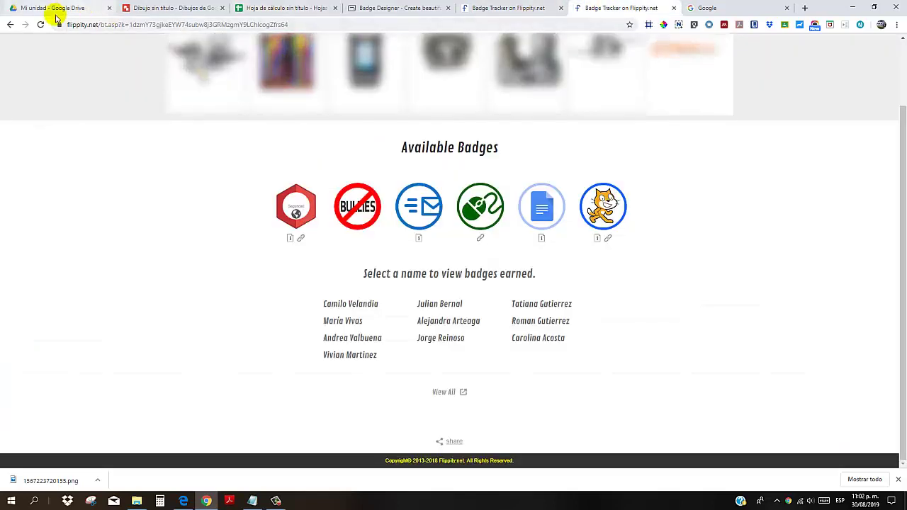
left_click(41, 24)
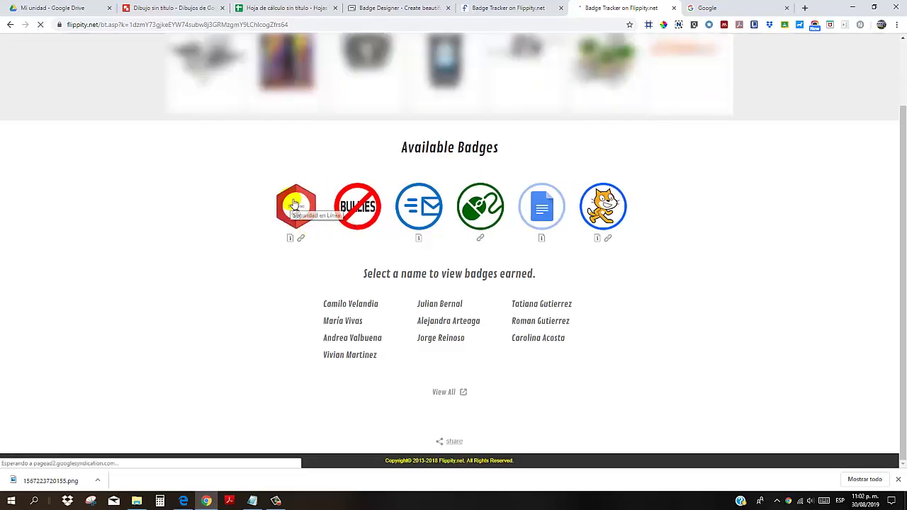
left_click(292, 204)
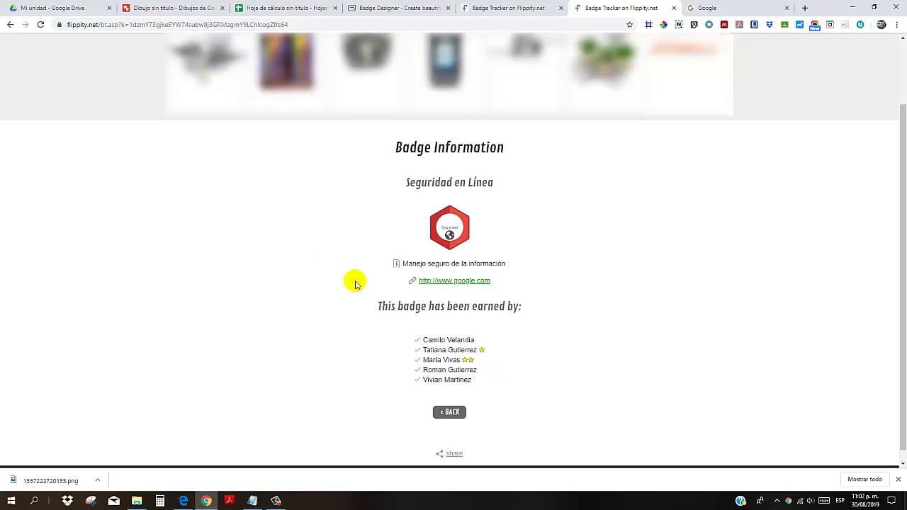
left_click(328, 9)
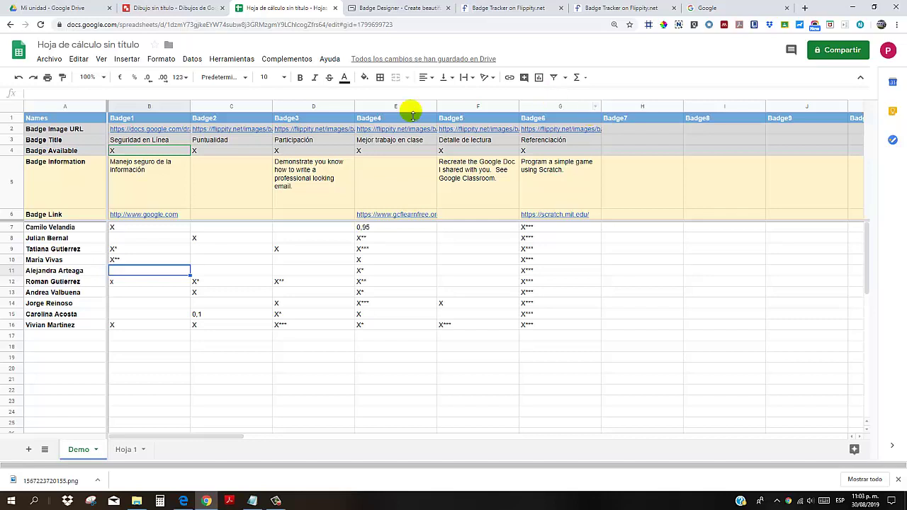
Change B10's Badge1 mark to X**** in the formula bar
left_click(151, 261)
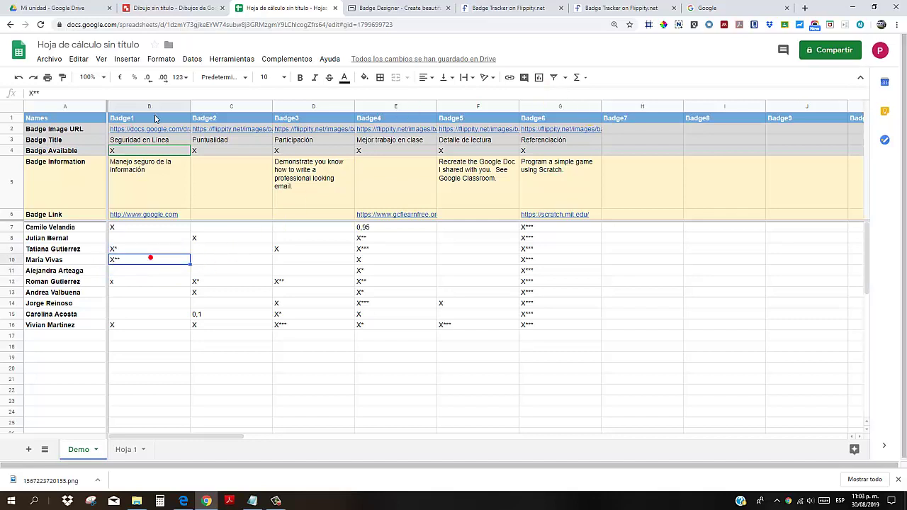
left_click(164, 95)
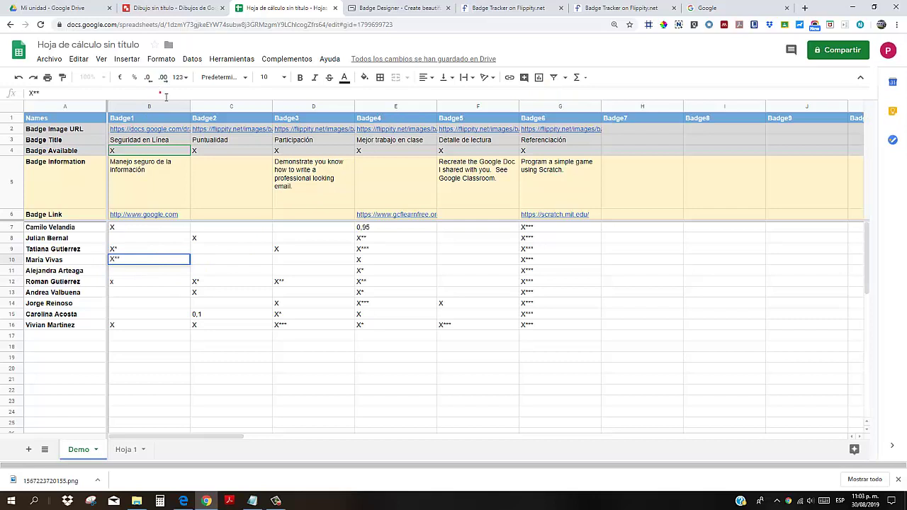
type("****")
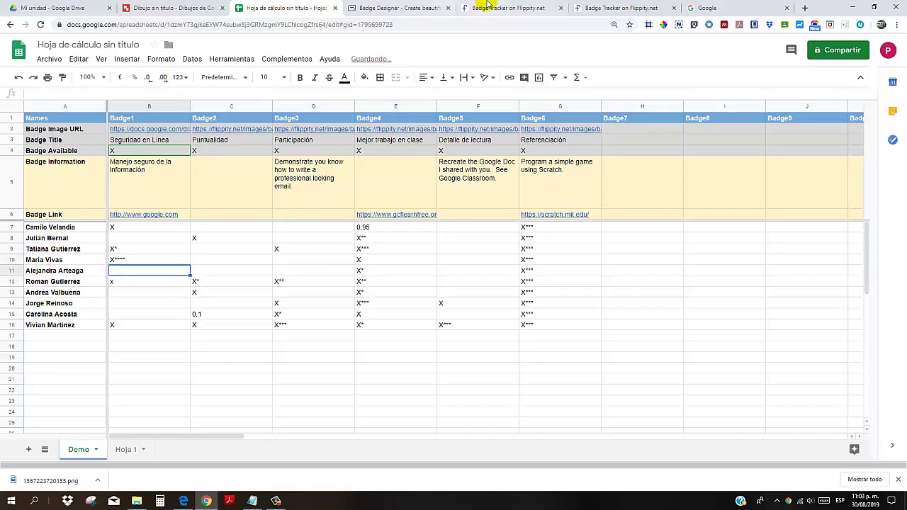
left_click(608, 7)
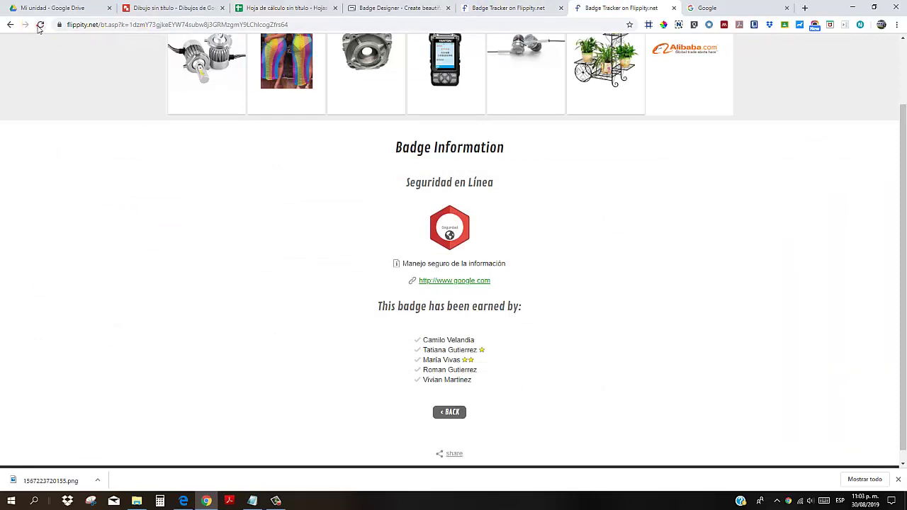
Reload the tracker, check the Seguridad en Línea stars, and return to the spreadsheet
left_click(40, 25)
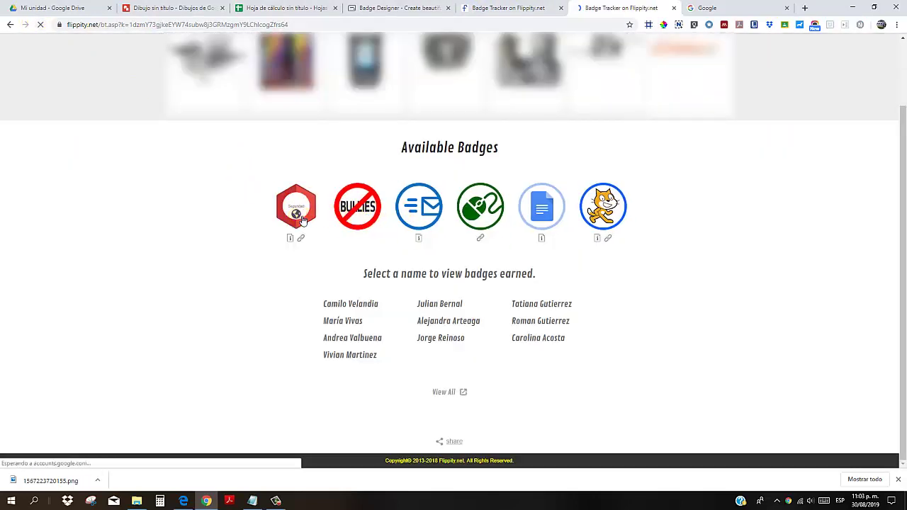
left_click(301, 218)
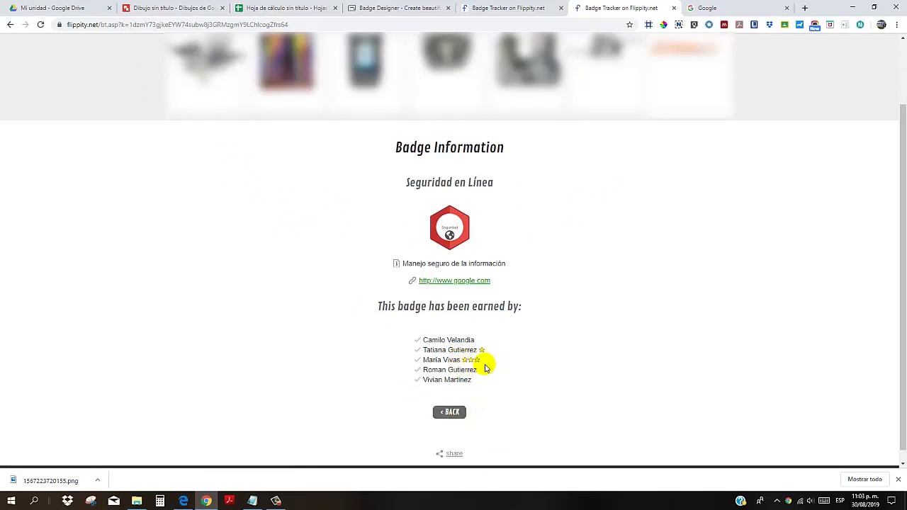
left_click(449, 414)
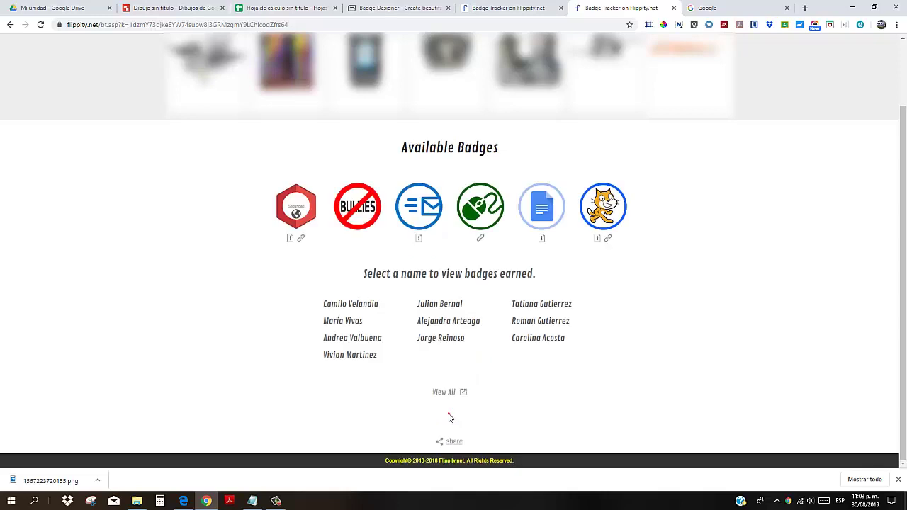
left_click(295, 10)
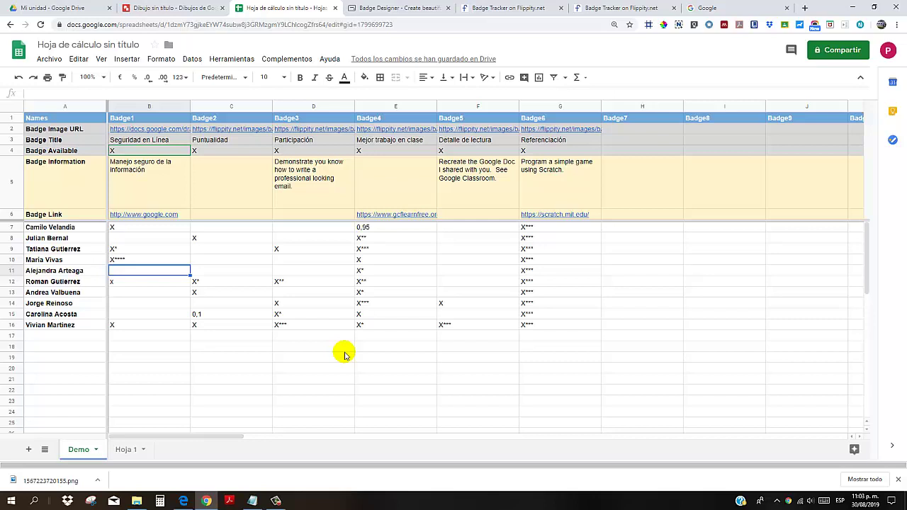
Enter X in C7, X*** in C8, and replace 0,95 in E7 with X
left_click(217, 182)
left_click(213, 231)
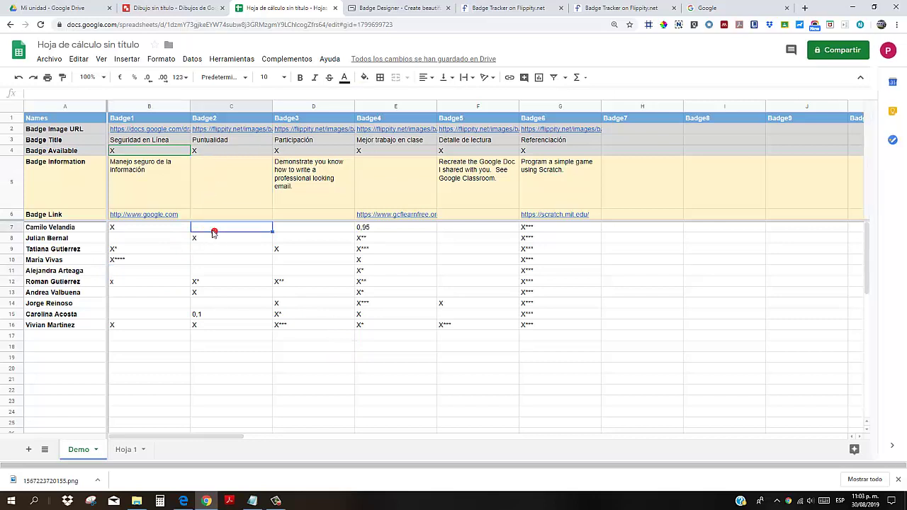
type("X")
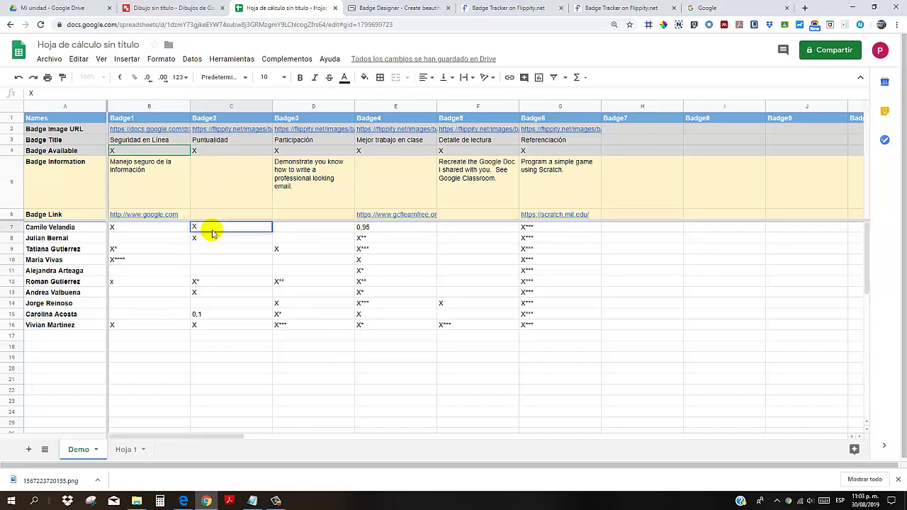
key("Return")
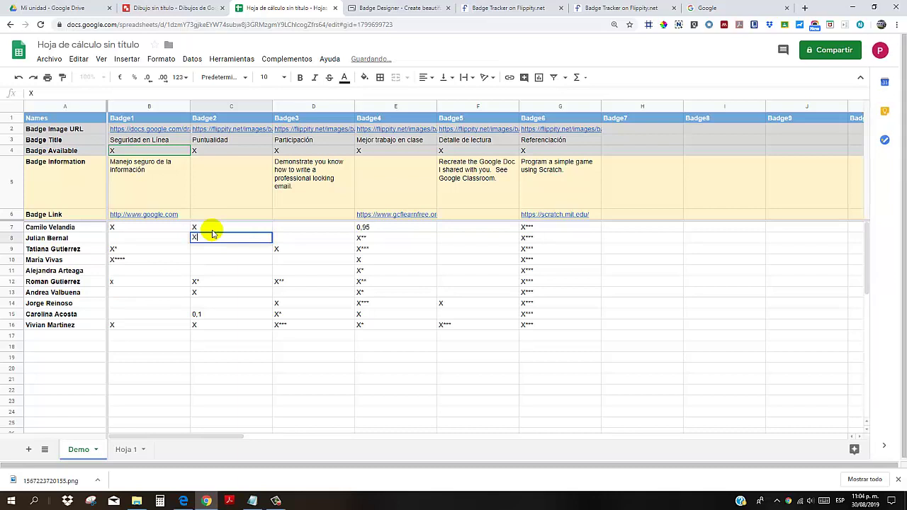
type("***")
key("Return")
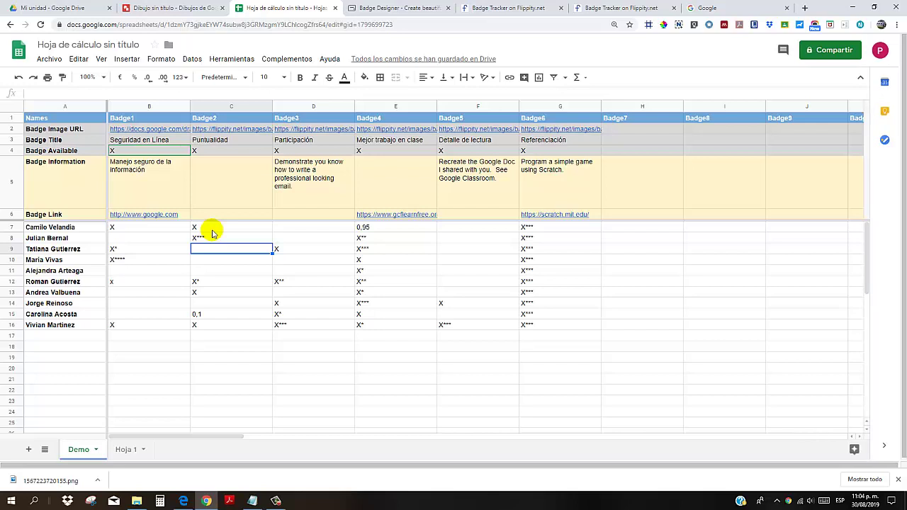
left_click(363, 229)
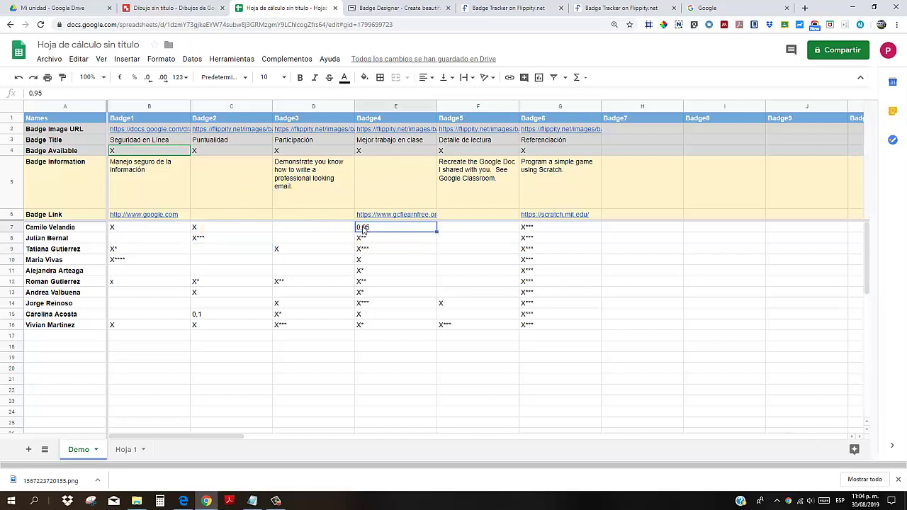
type("X")
key("Return")
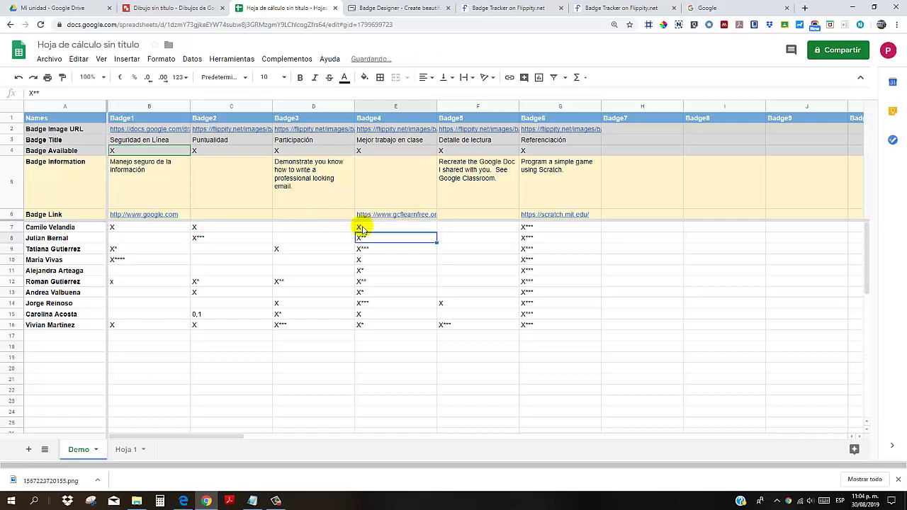
Clear all Badge6 marks in G7:G16 and the Badge4 marks in E11 and E14
left_click(299, 317)
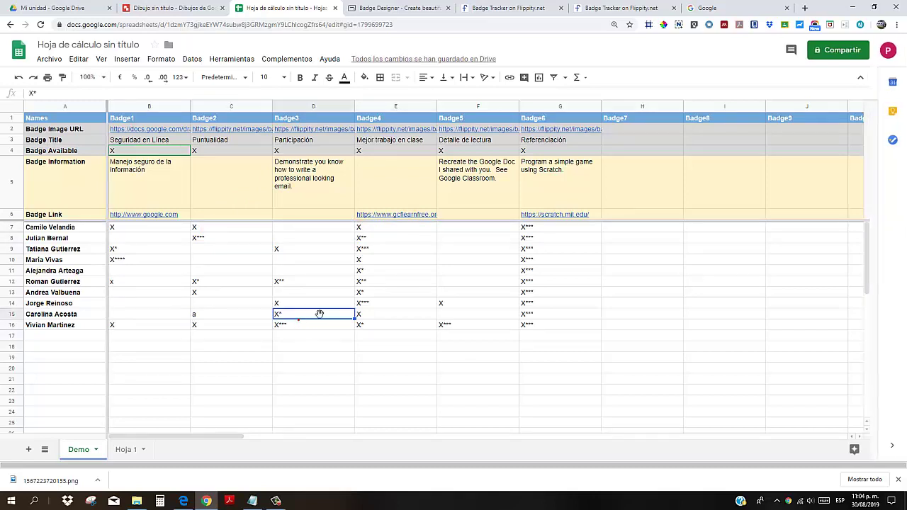
left_click_drag(542, 327, 528, 230)
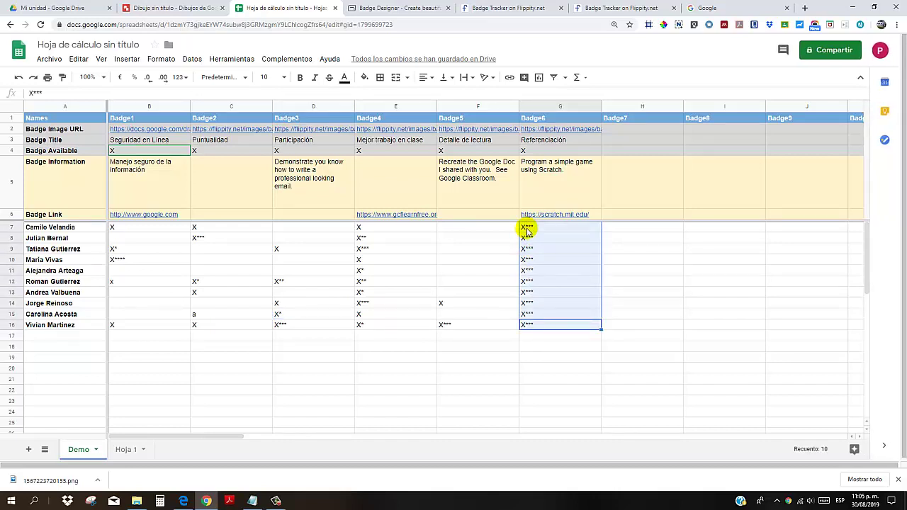
key("Delete")
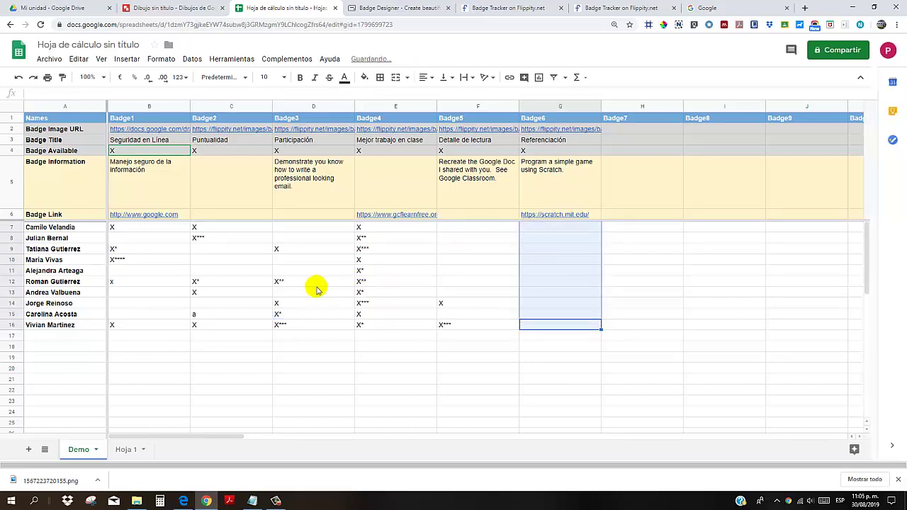
left_click(360, 273)
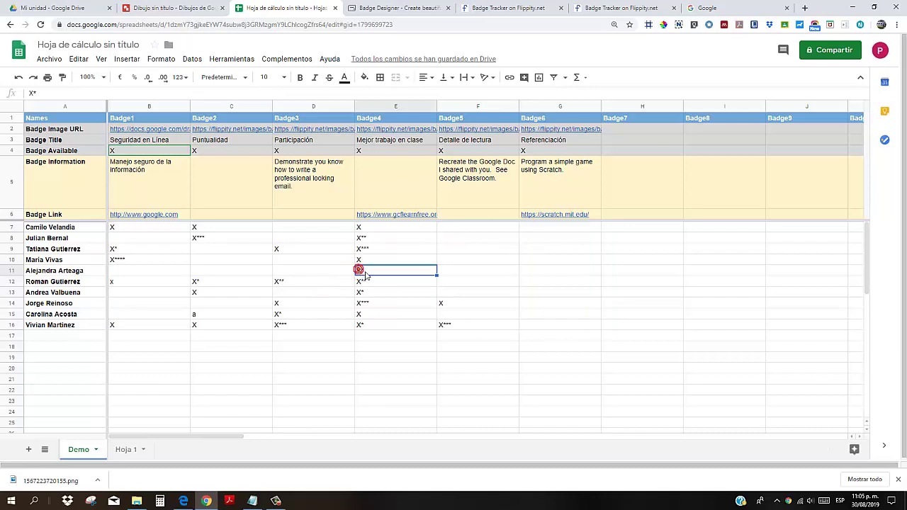
key("Delete")
left_click(375, 302)
key("Delete")
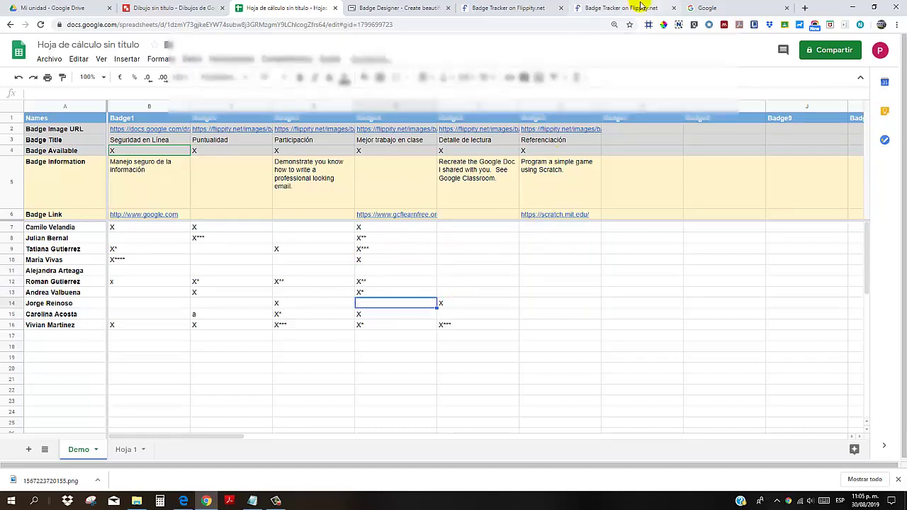
Refresh the Flippity Badge Tracker with the new marks and open the View All earned-badges page
left_click(642, 8)
left_click(40, 25)
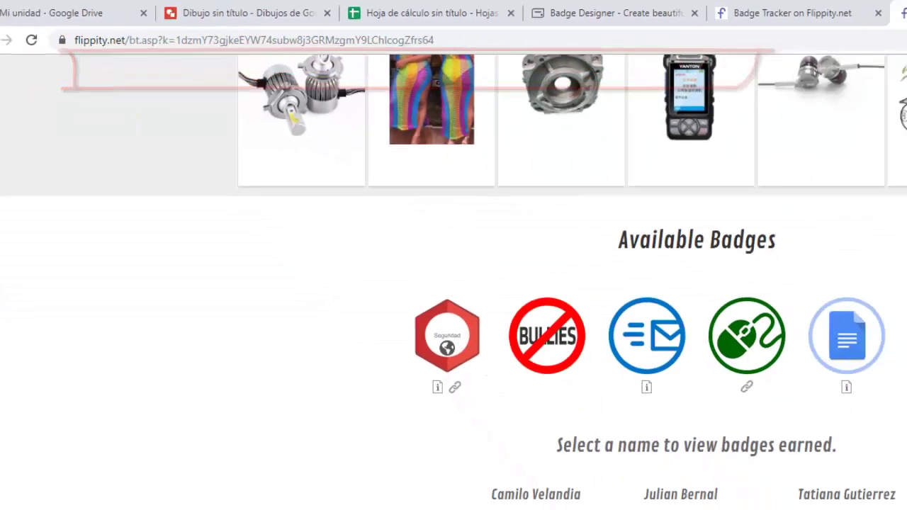
left_click(451, 392)
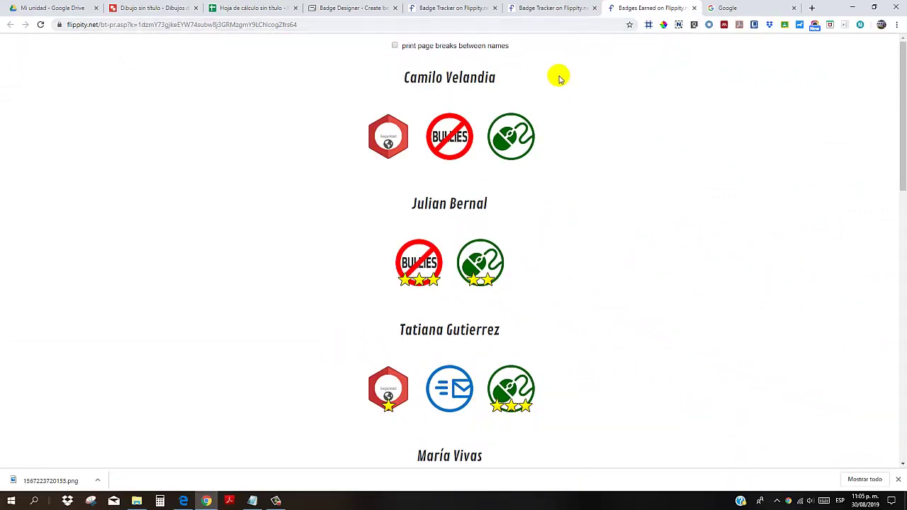
Scroll through the Badges Earned page to check each student's badges and star levels
scroll(614, 99, "down", 2)
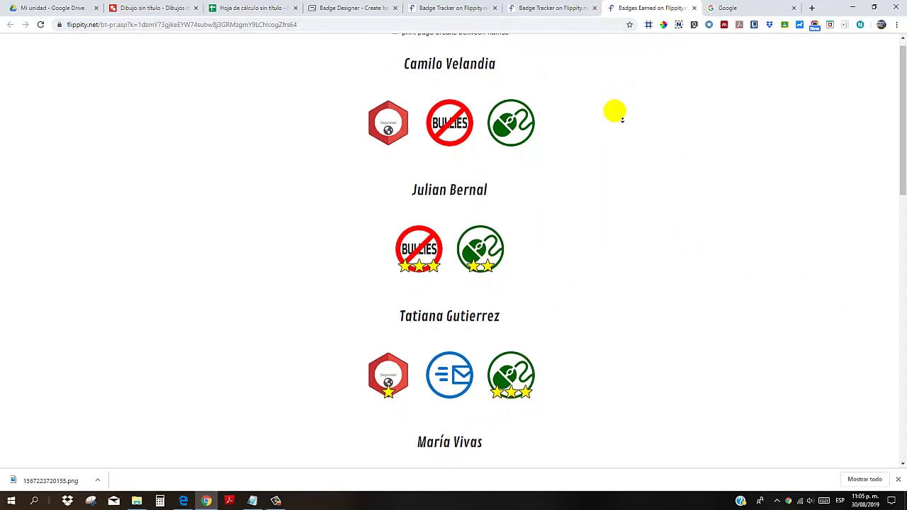
scroll(614, 112, "down", 4)
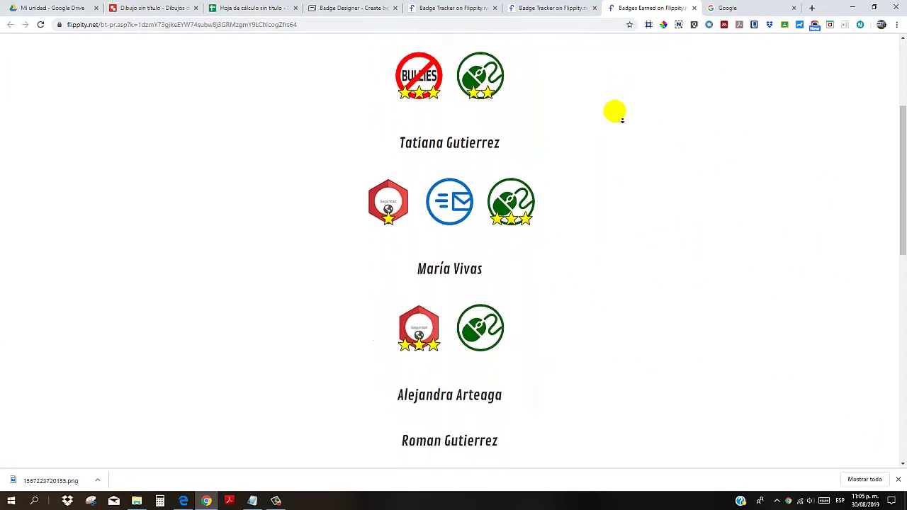
scroll(616, 107, "down", 3)
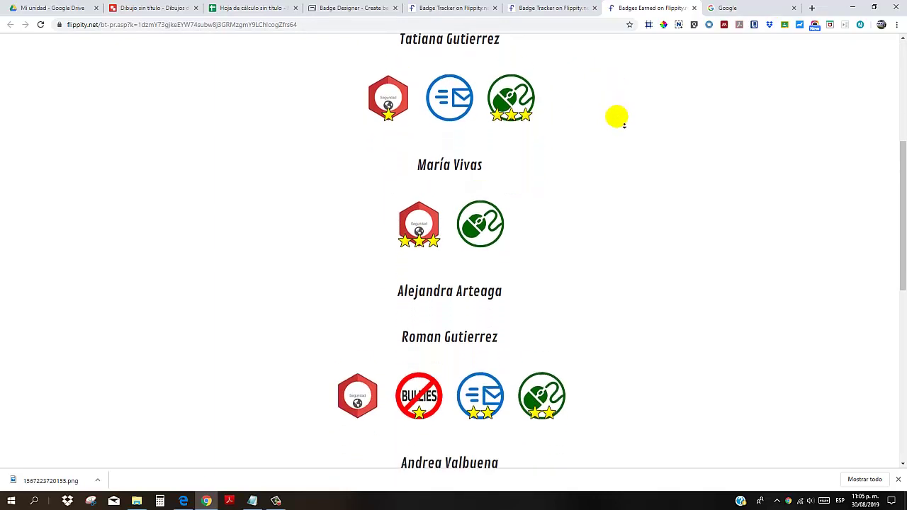
scroll(620, 117, "down", 2)
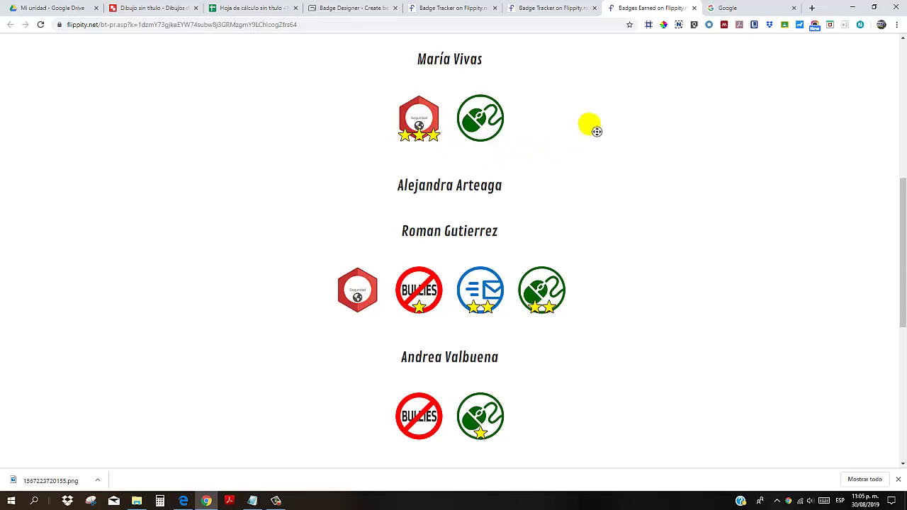
scroll(597, 138, "down", 1)
scroll(599, 149, "down", 5)
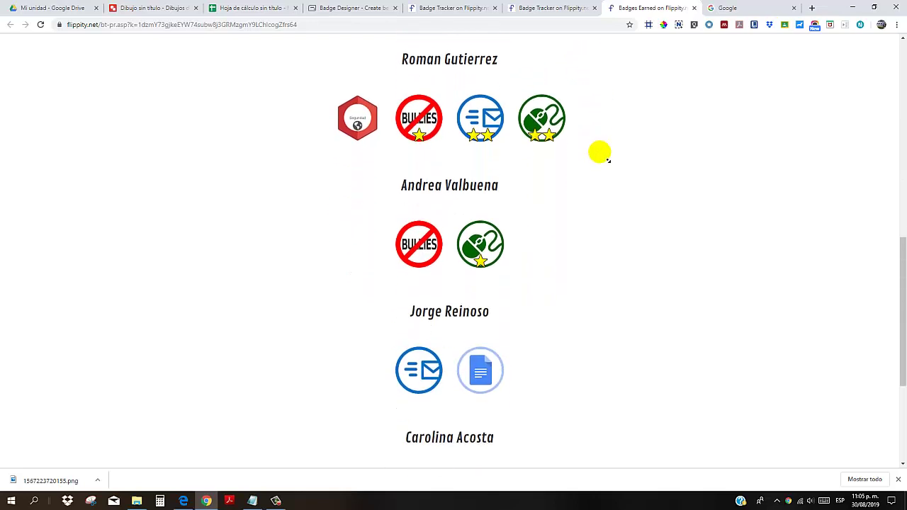
scroll(599, 152, "down", 1)
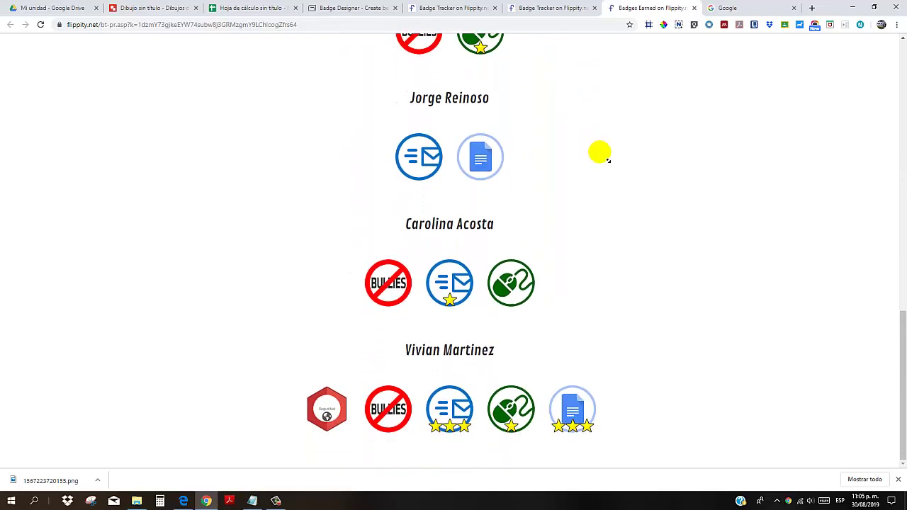
scroll(599, 155, "up", 15)
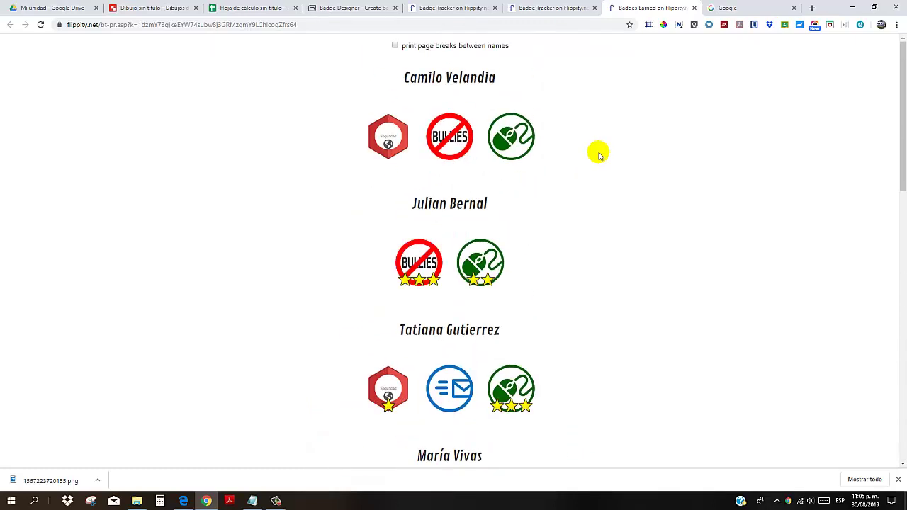
scroll(438, 308, "down", 15)
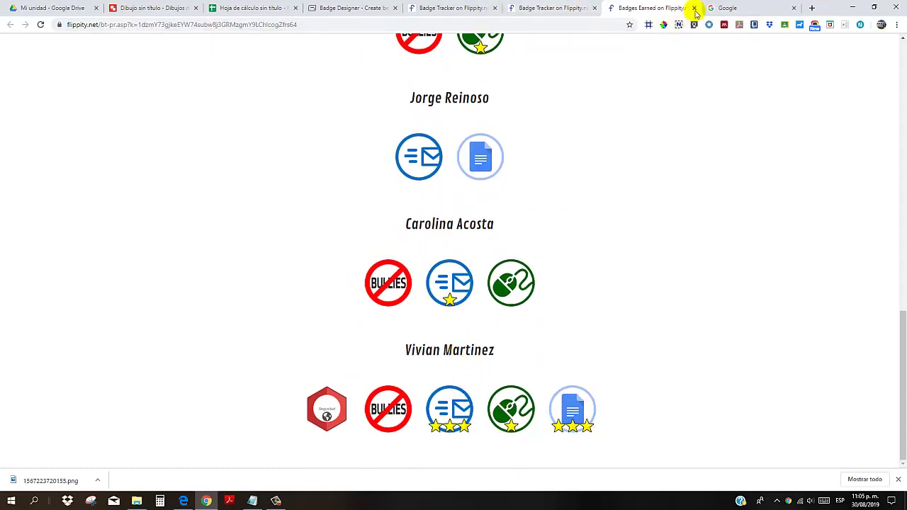
Close the Badges Earned page and go back to the Badge Tracker's available badges list
key("ctrl+shift+Tab")
middle_click(628, 12)
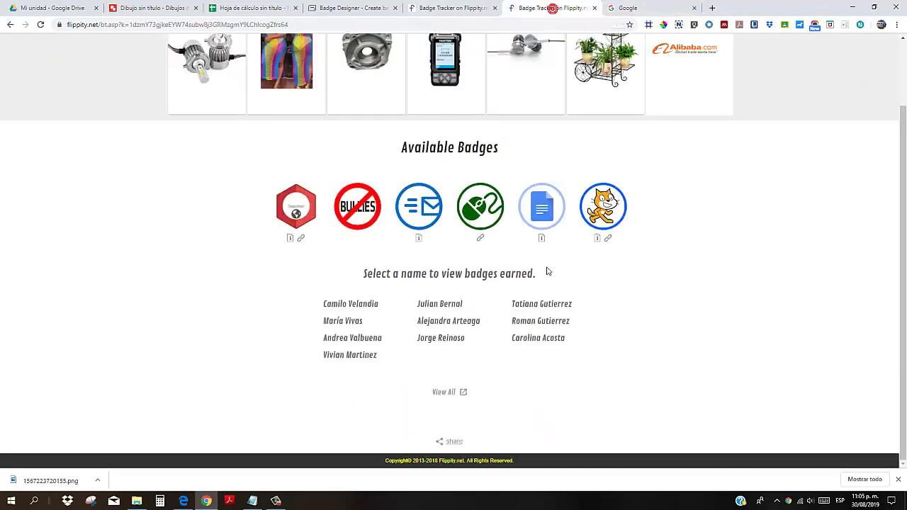
scroll(650, 314, "up", 2)
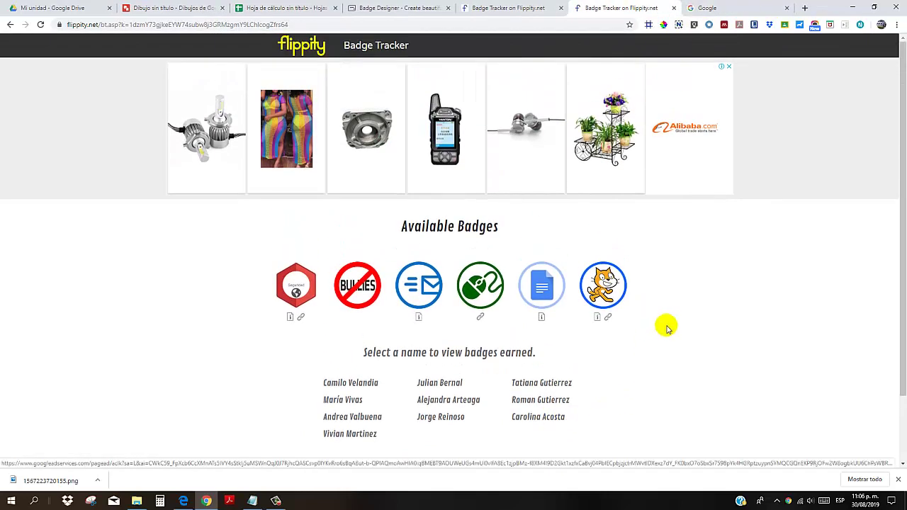
scroll(315, 345, "down", 1)
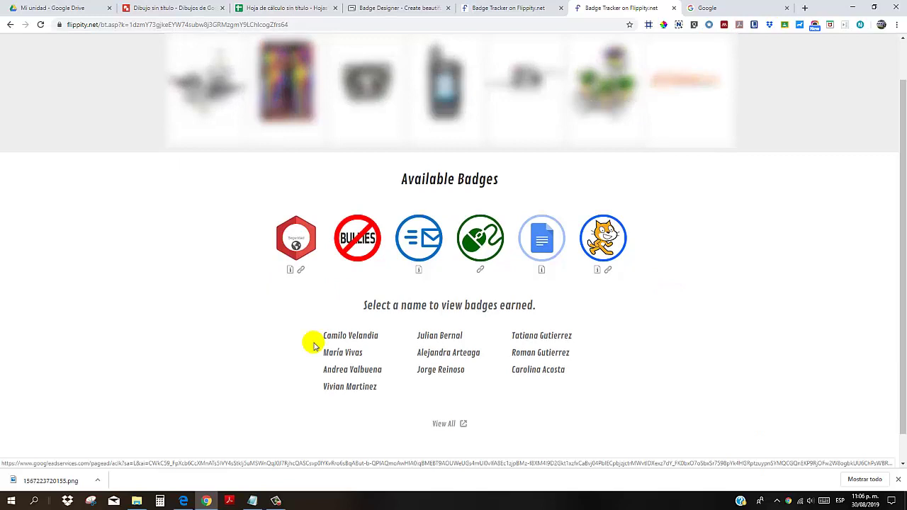